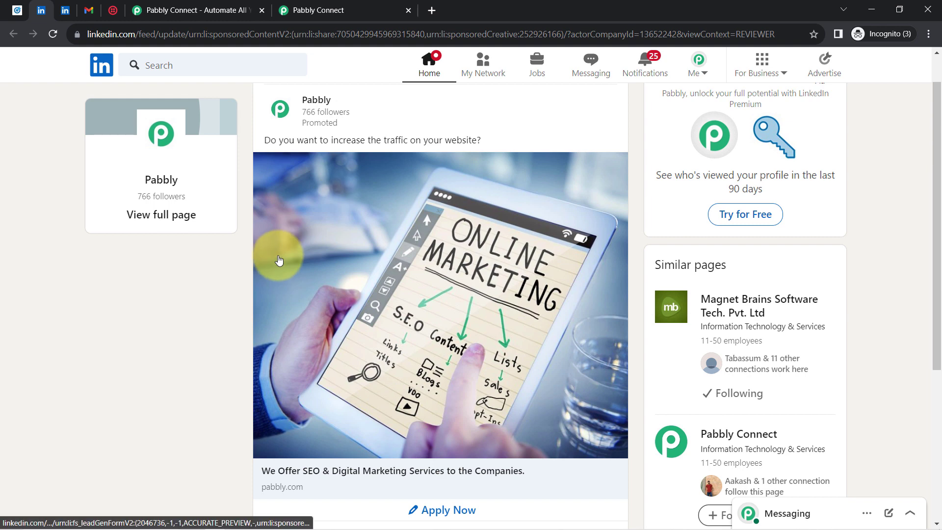
- Review the LinkedIn ad's lead form, the Gmail inbox and the Twilio console used for the automation
left_click(64, 10)
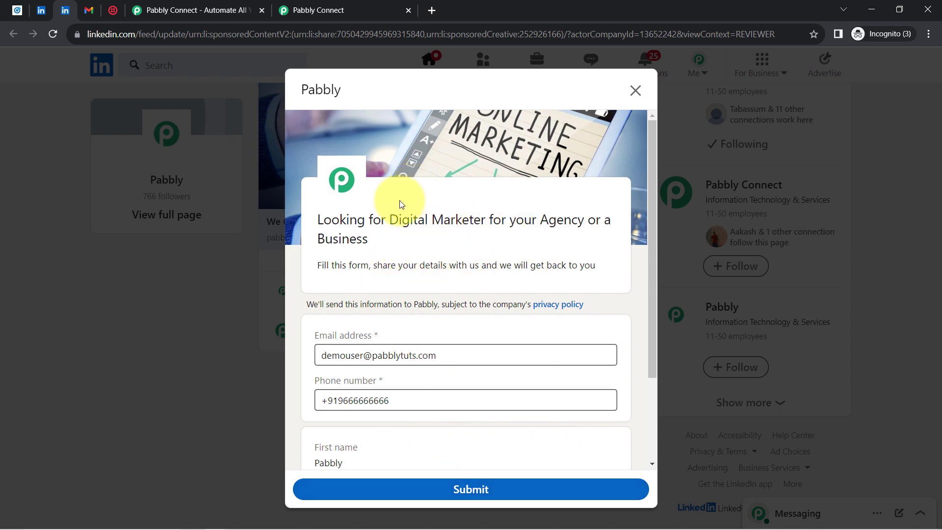
left_click(88, 10)
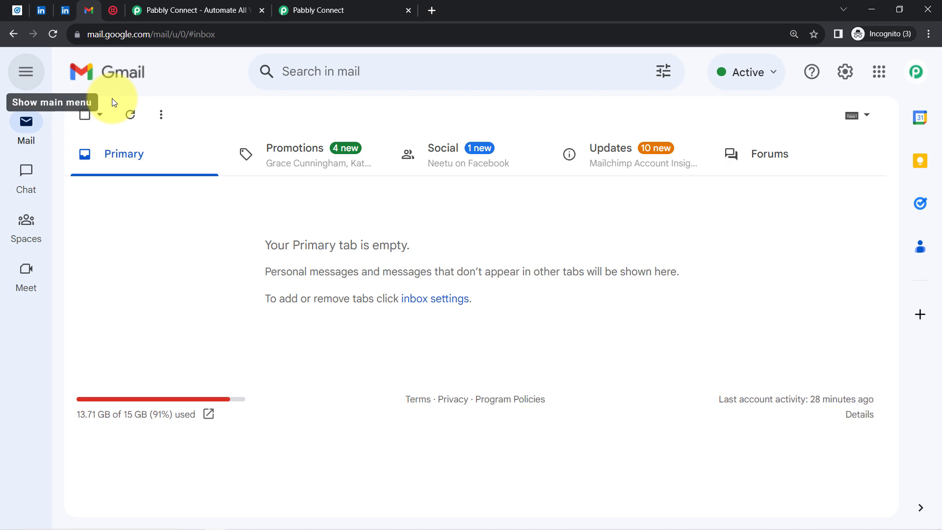
left_click(128, 109)
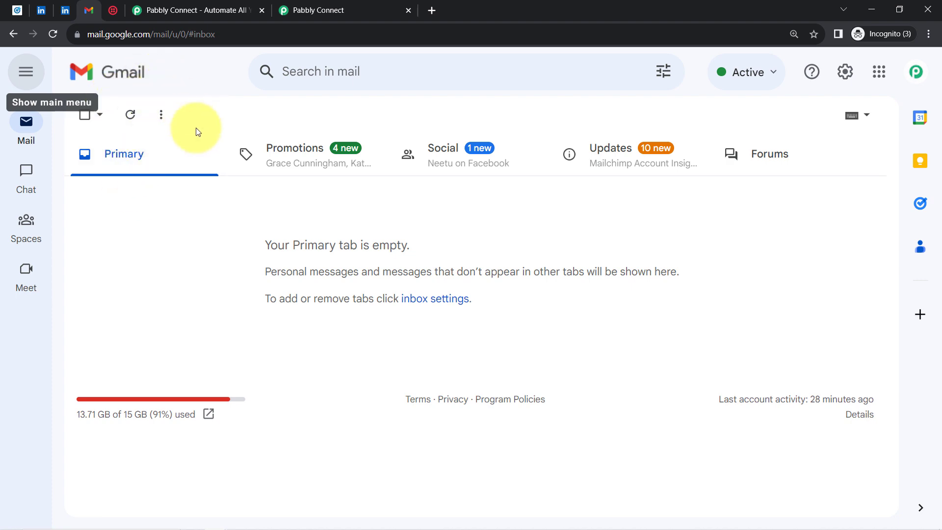
left_click(113, 10)
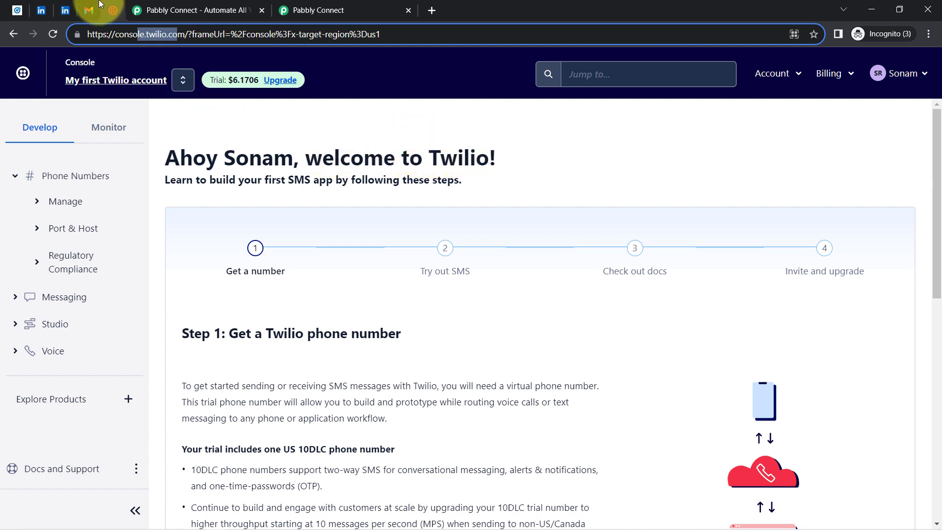
left_click(64, 8)
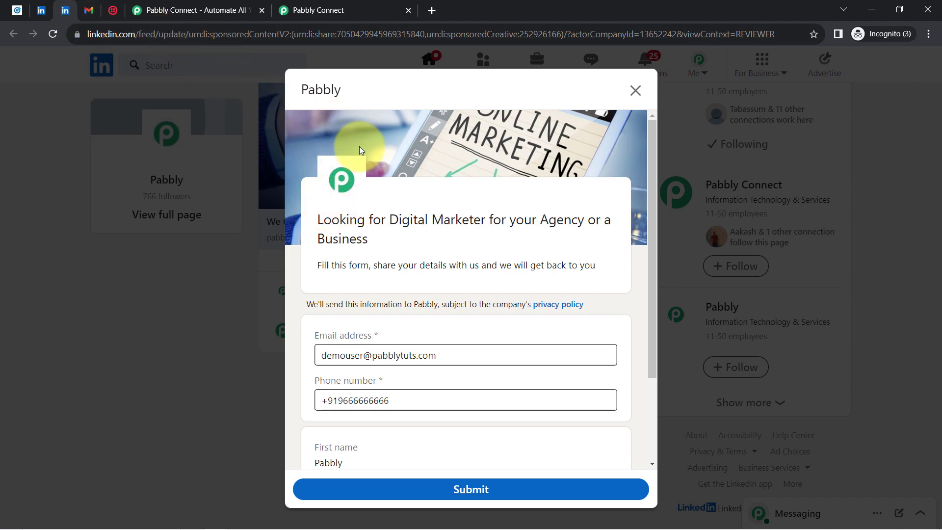
left_click(93, 10)
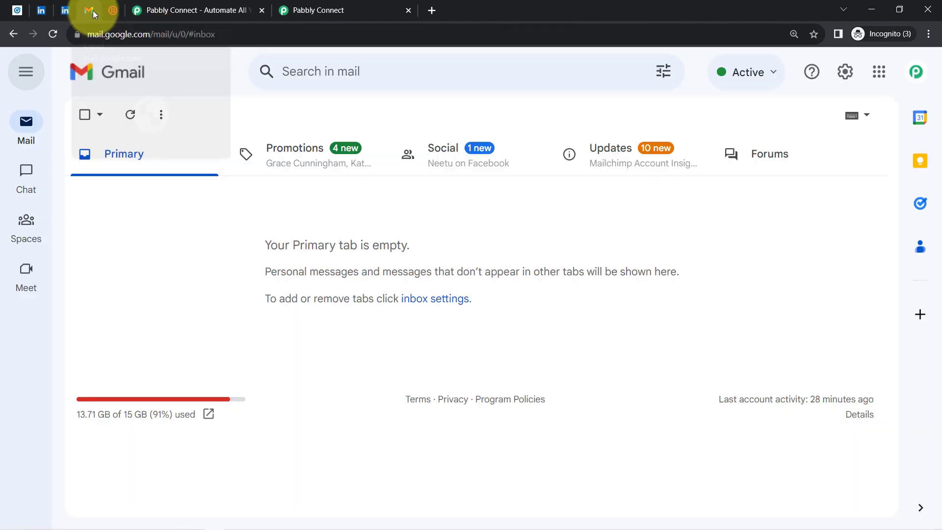
left_click(112, 10)
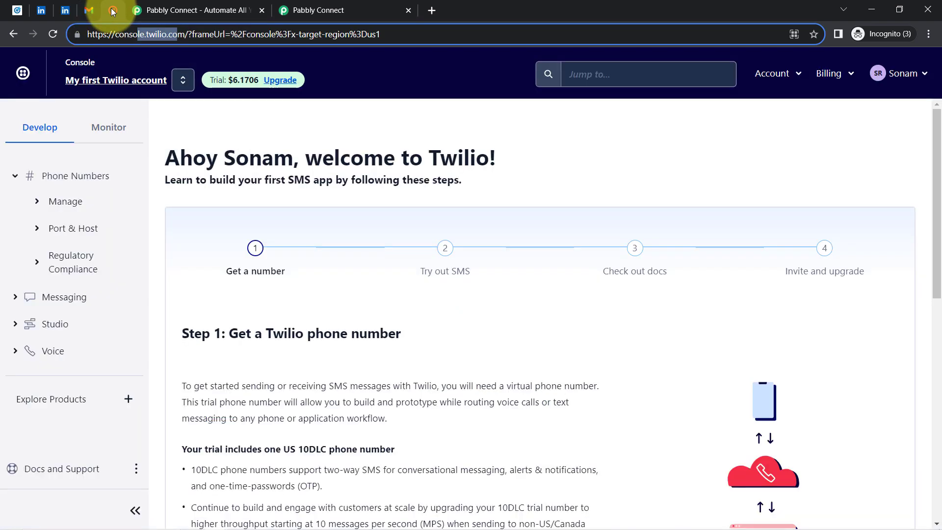
- Switch to the Pabbly Connect website and examine its address, headline and sign-up option alongside the account dashboard
left_click(154, 10)
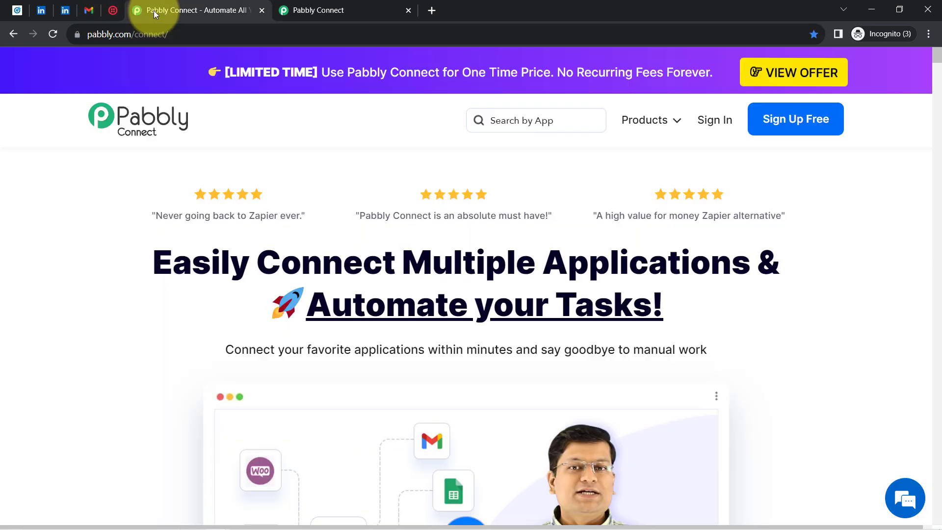
left_click_drag(93, 38, 179, 45)
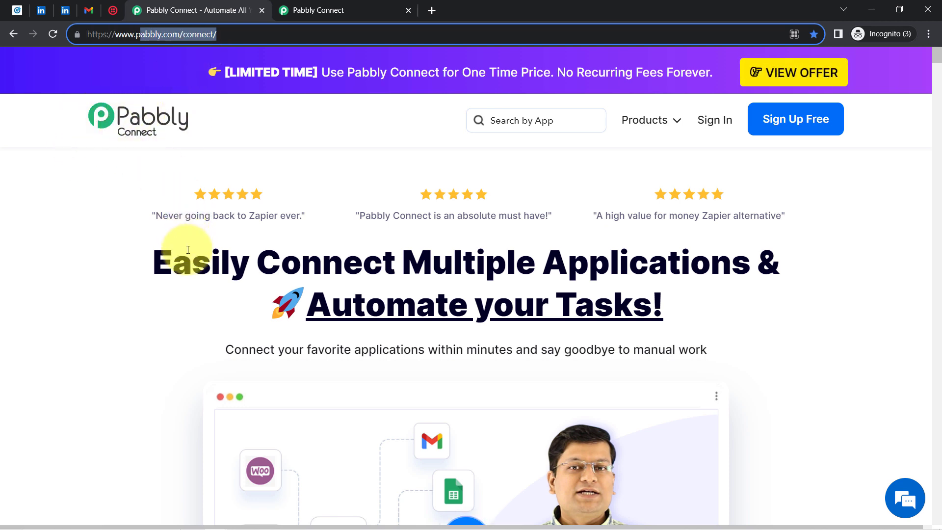
left_click_drag(192, 261, 751, 332)
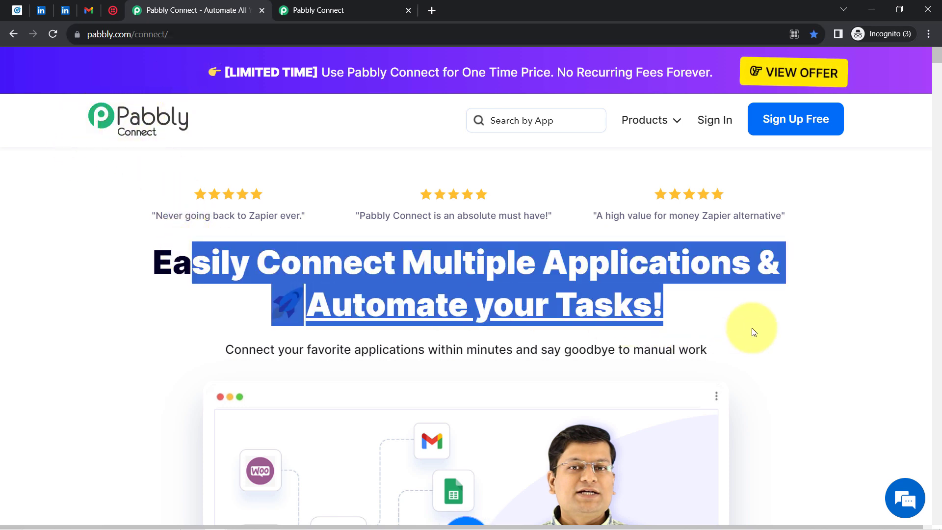
left_click(337, 2)
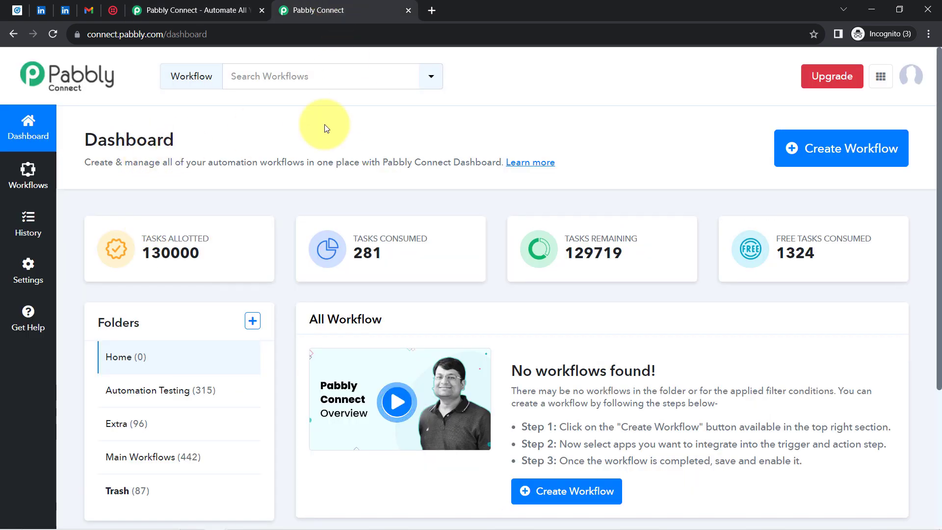
left_click(210, 4)
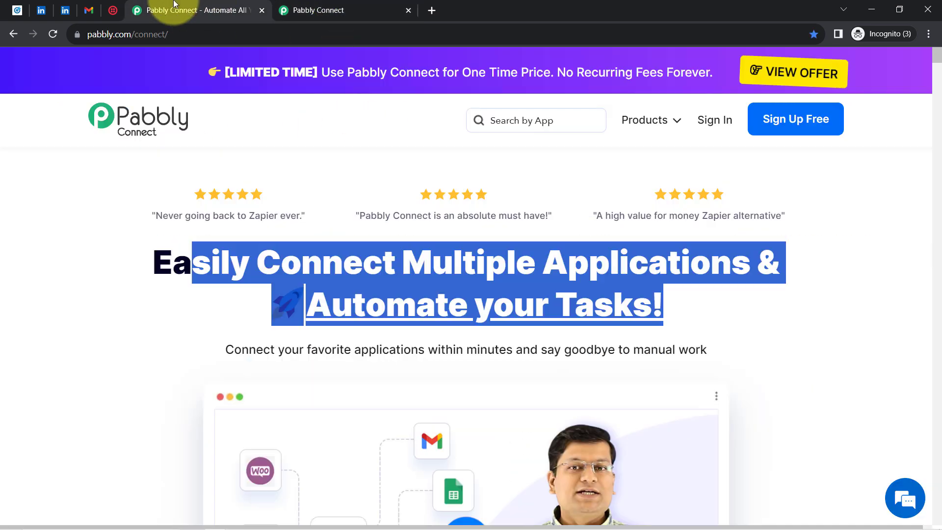
left_click(251, 234)
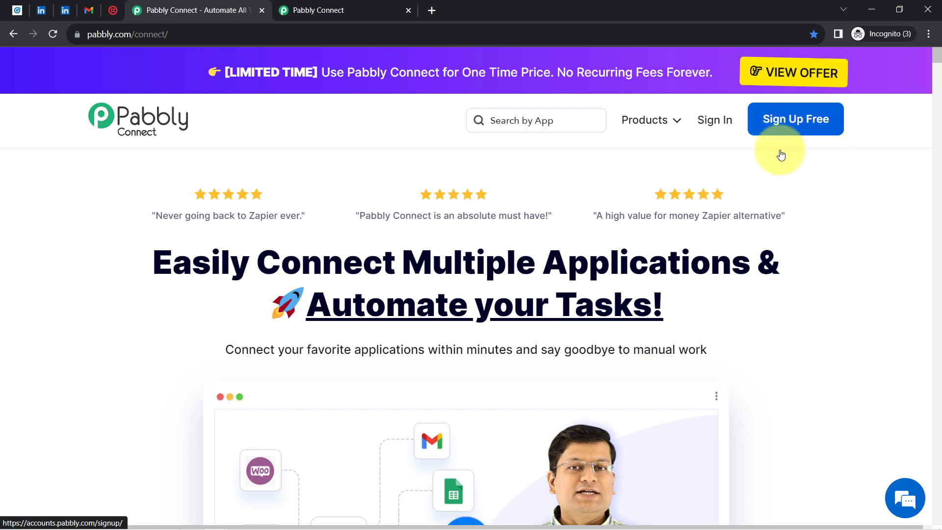
- From the Pabbly Connect dashboard, create a workflow named "Send Email & SMS to your new LinkedIn Leads Automatically" in the Main Workflows folder
left_click(326, 6)
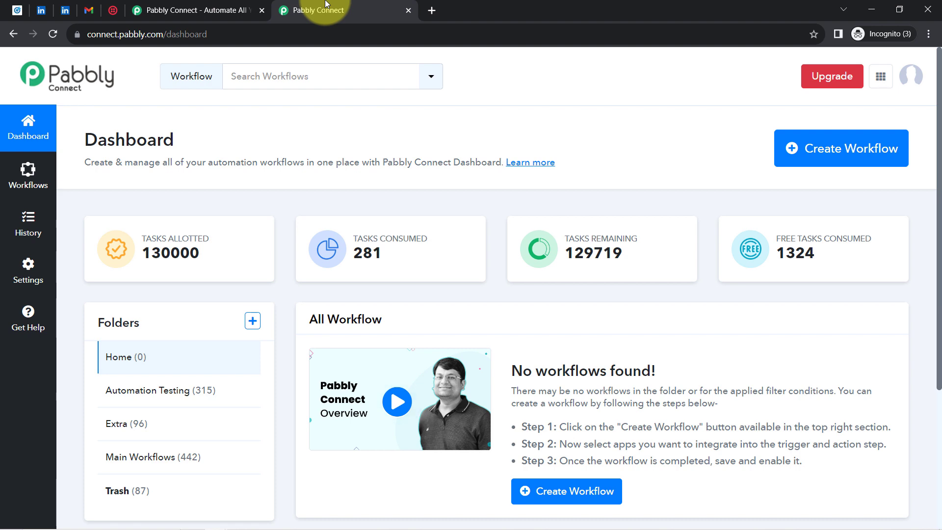
left_click_drag(107, 140, 181, 151)
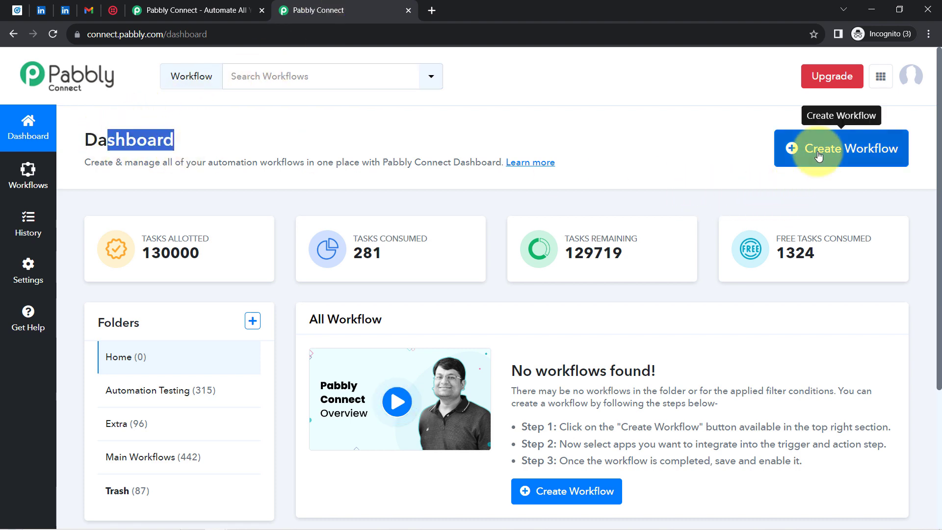
left_click(786, 149)
left_click(448, 256)
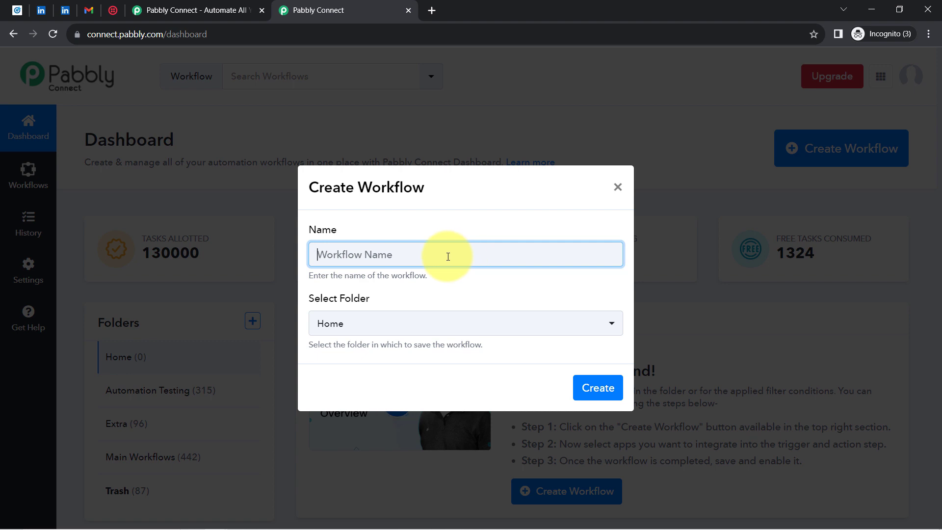
type("Send Email & SMS to your new LinkedIn Leads Automatically")
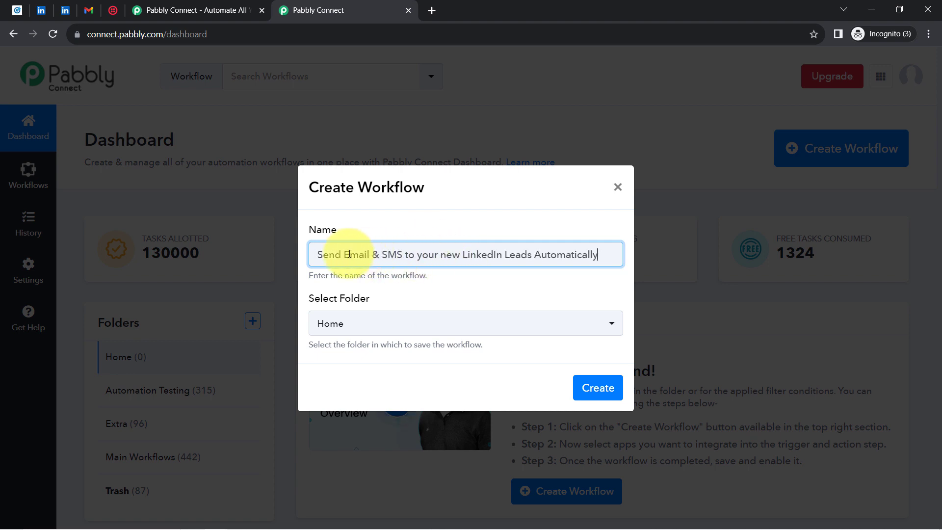
left_click_drag(329, 253, 466, 249)
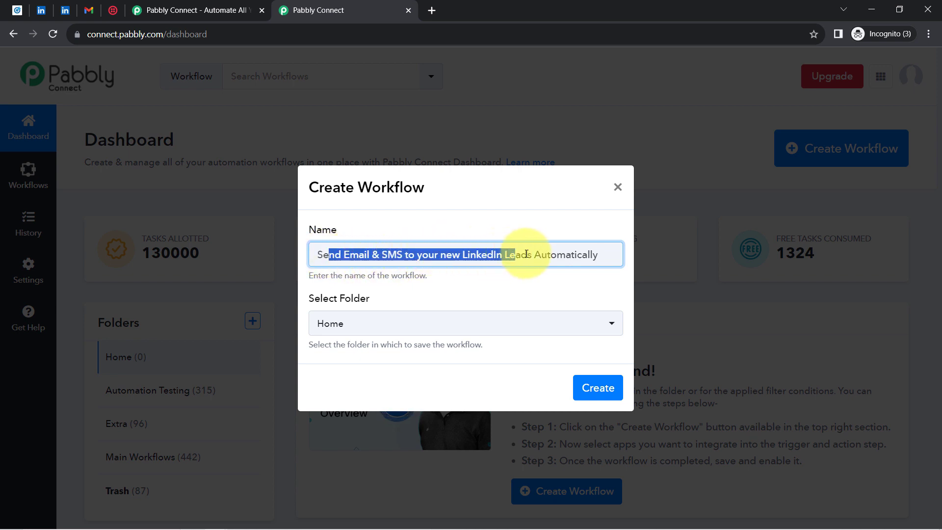
left_click_drag(526, 254, 568, 256)
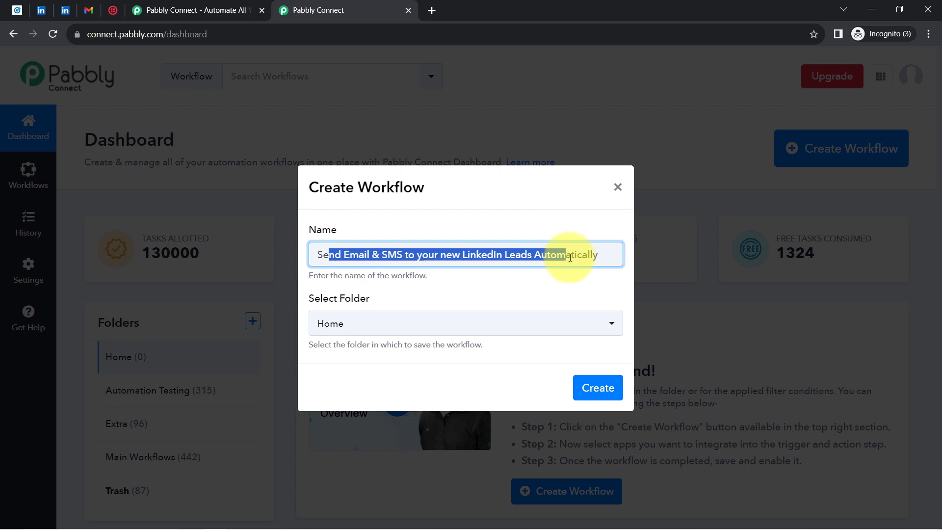
left_click(340, 323)
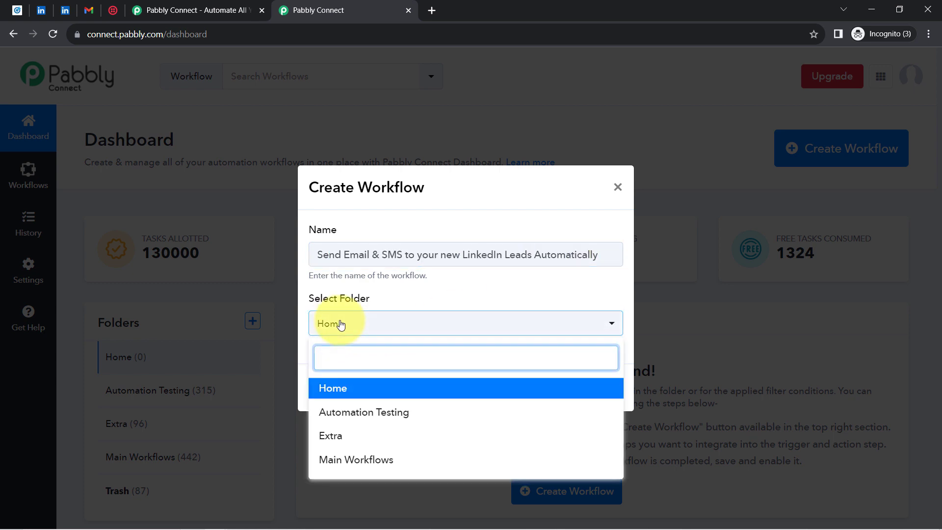
left_click(338, 461)
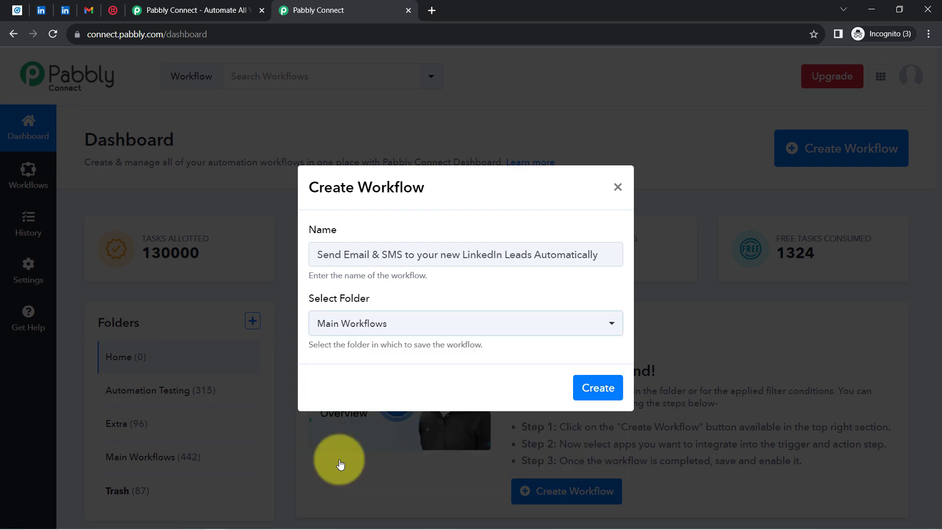
left_click(619, 394)
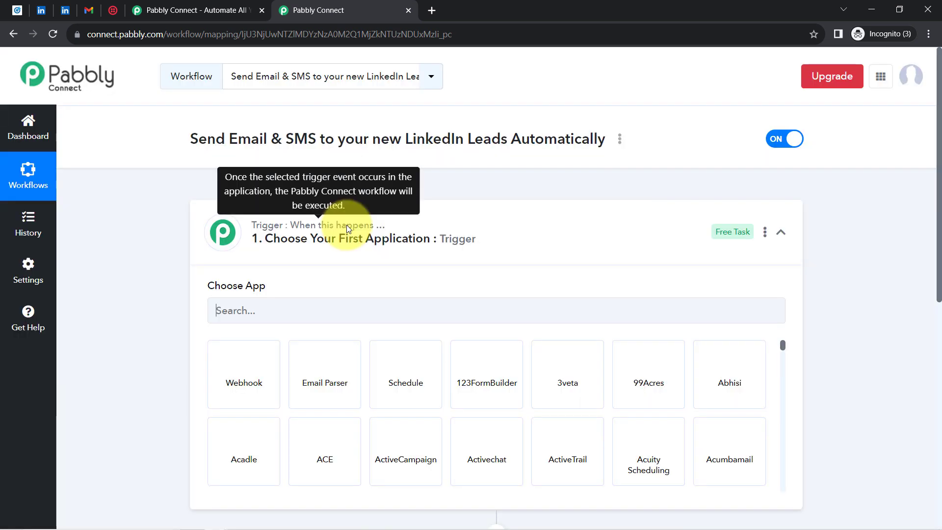
- Find the trigger app by searching for "LinkedIn Lead", copied from the workflow name, and choose LinkedIn Lead Gen Forms
left_click(347, 225)
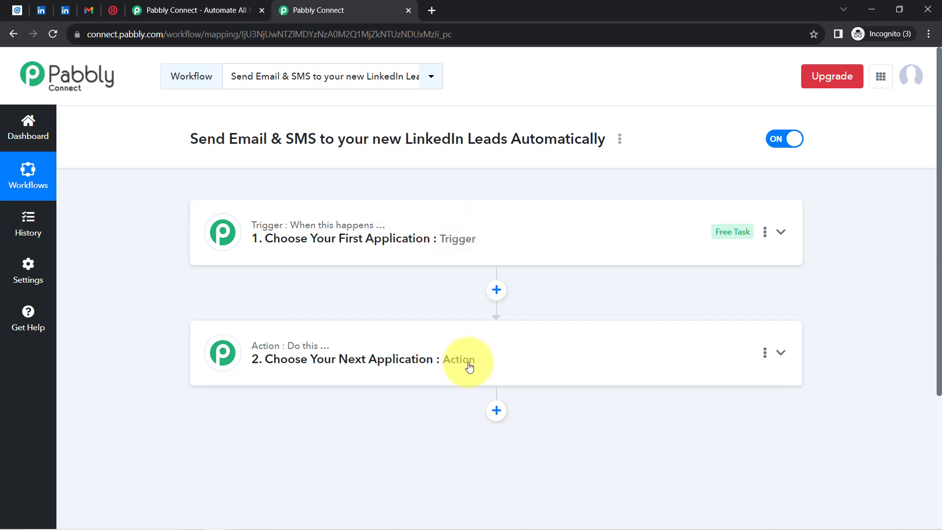
left_click(391, 234)
left_click_drag(216, 139, 414, 141)
left_click(545, 132)
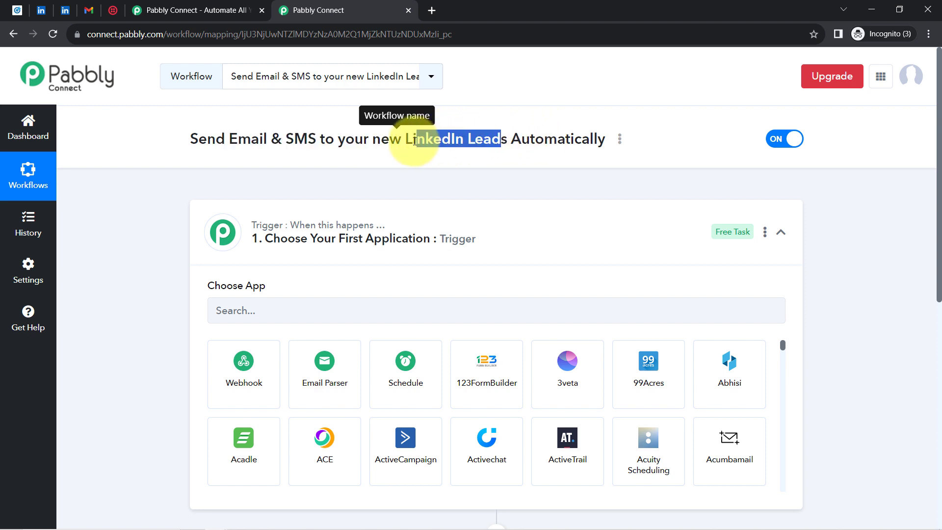
key("ctrl+c")
left_click(238, 310)
key("ctrl+v")
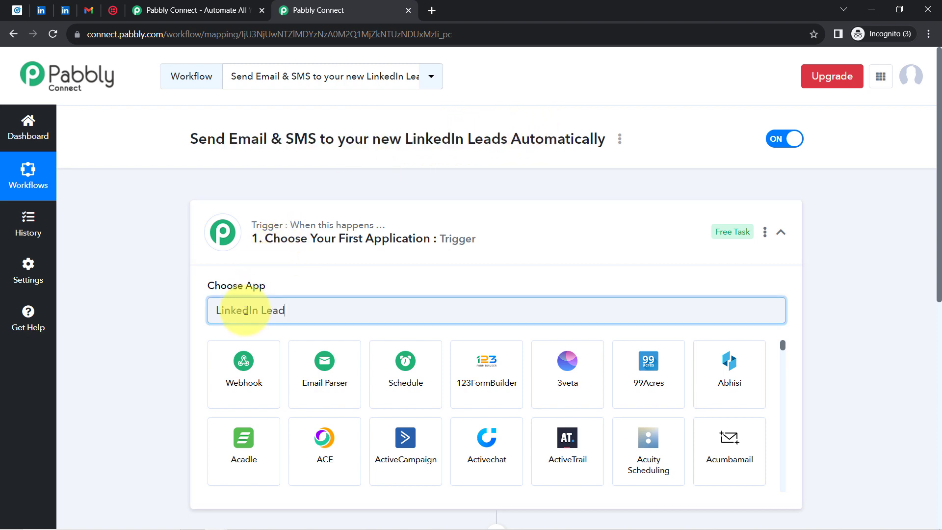
left_click(247, 359)
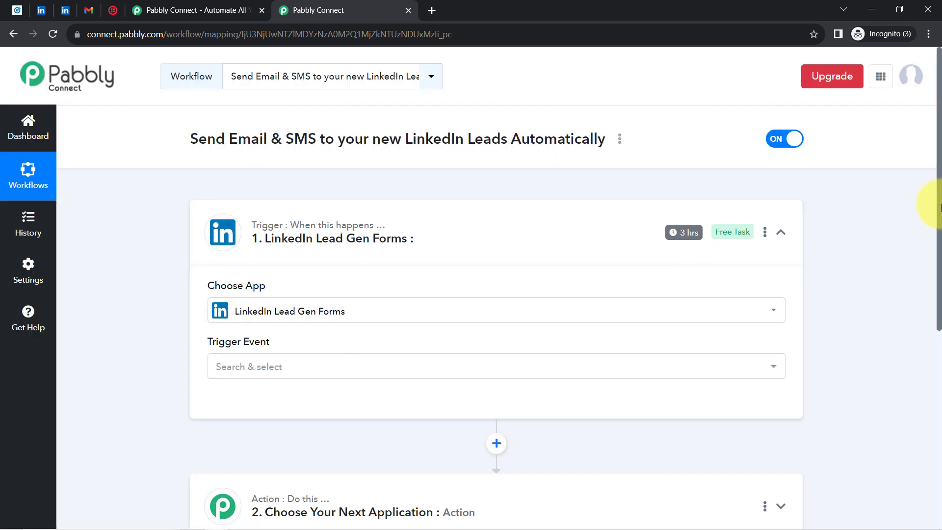
- Choose Gmail as the app for the action step that follows the LinkedIn trigger
scroll(924, 299, "down", 5)
left_click(372, 271)
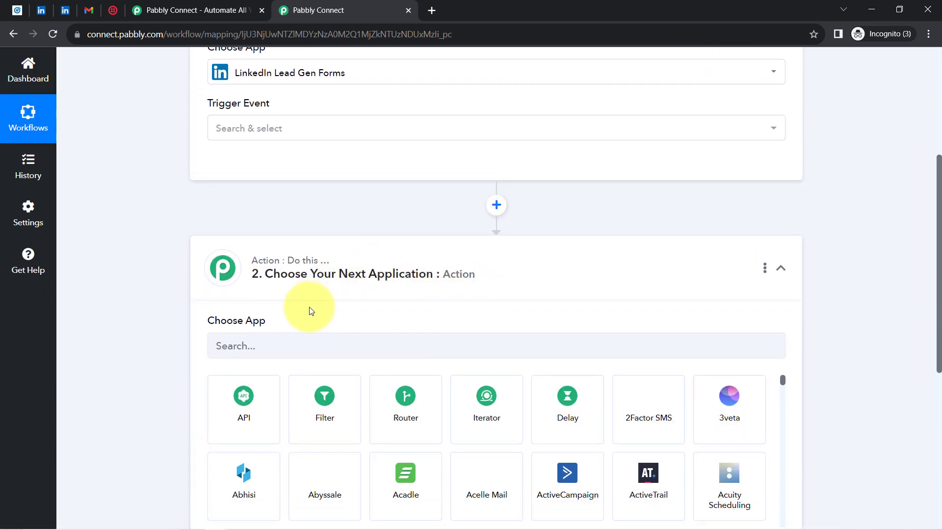
left_click(263, 347)
type("gmaik")
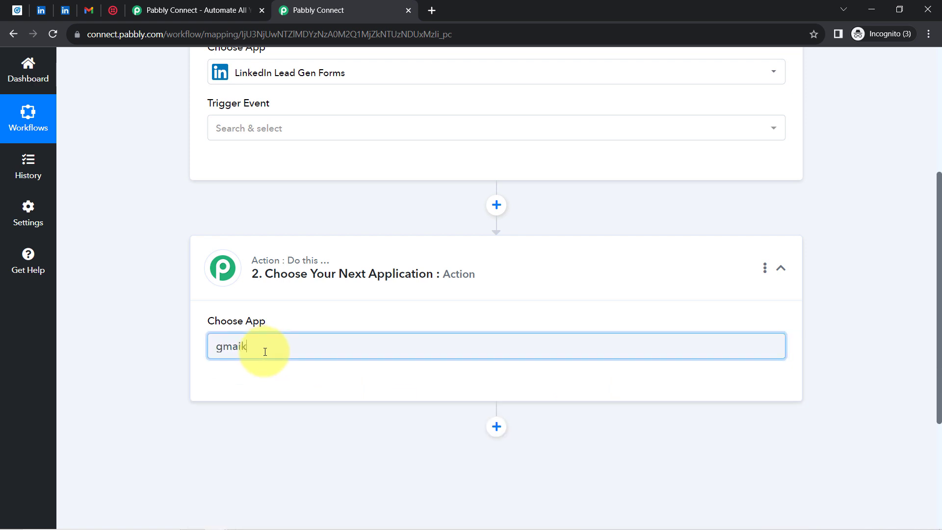
key("BackSpace")
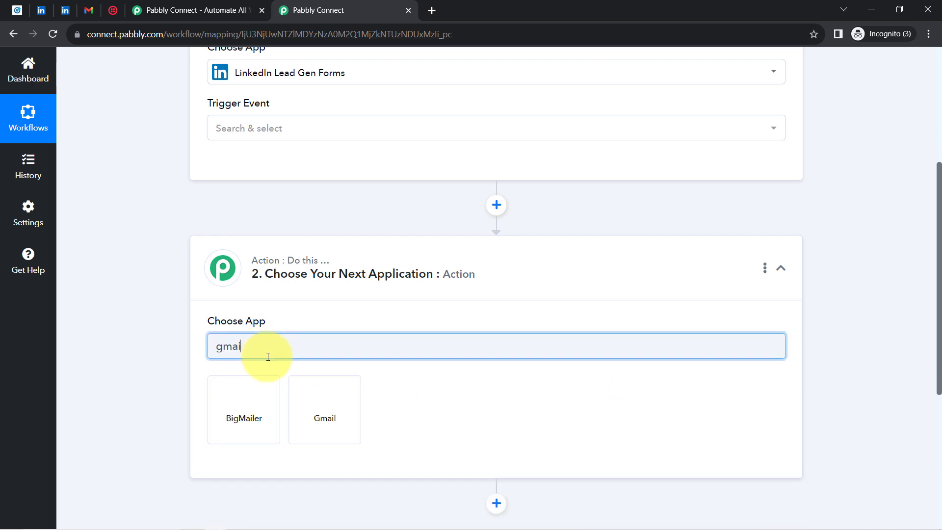
left_click(311, 391)
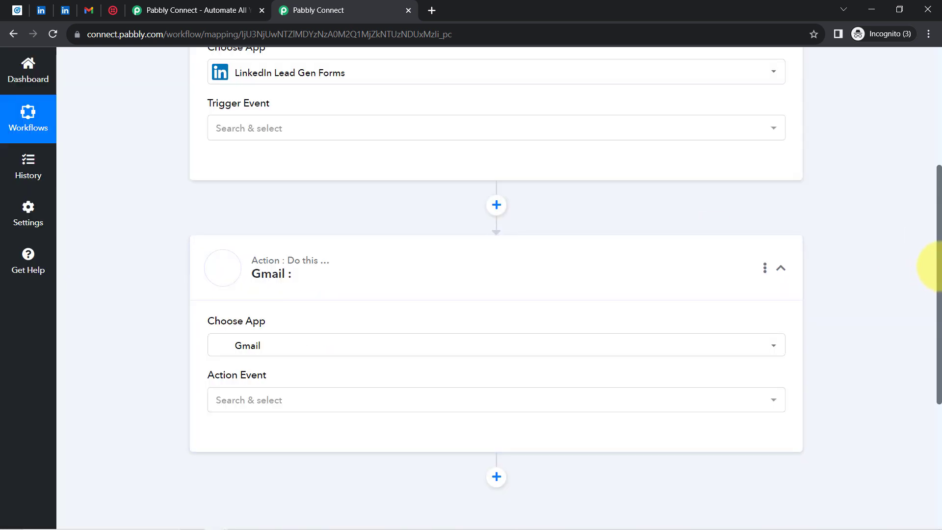
- Add another action step after Gmail and choose Twilio as its app
scroll(936, 268, "down", 5)
left_click(496, 250)
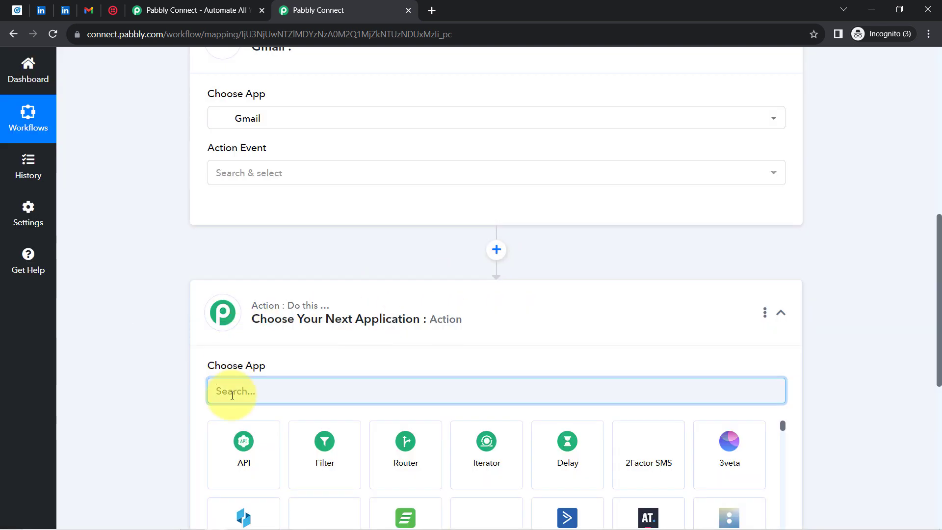
type("twil")
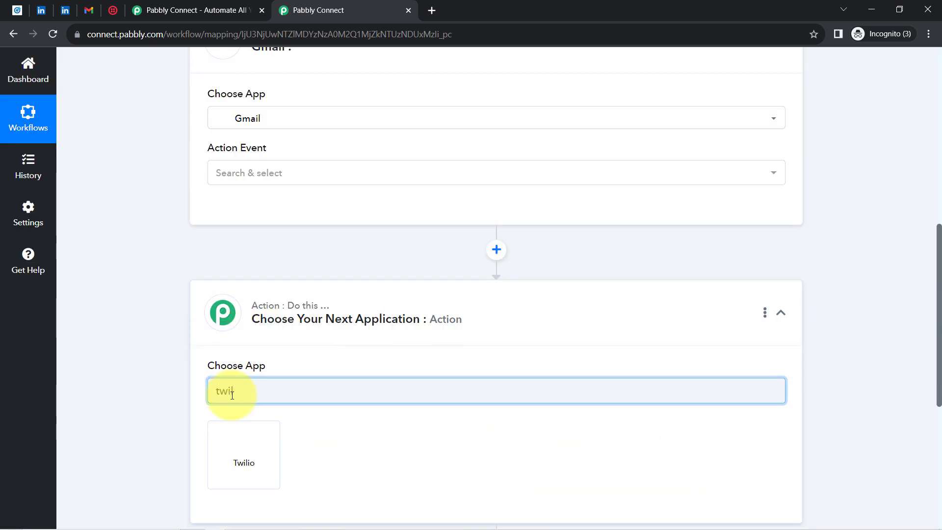
left_click(240, 437)
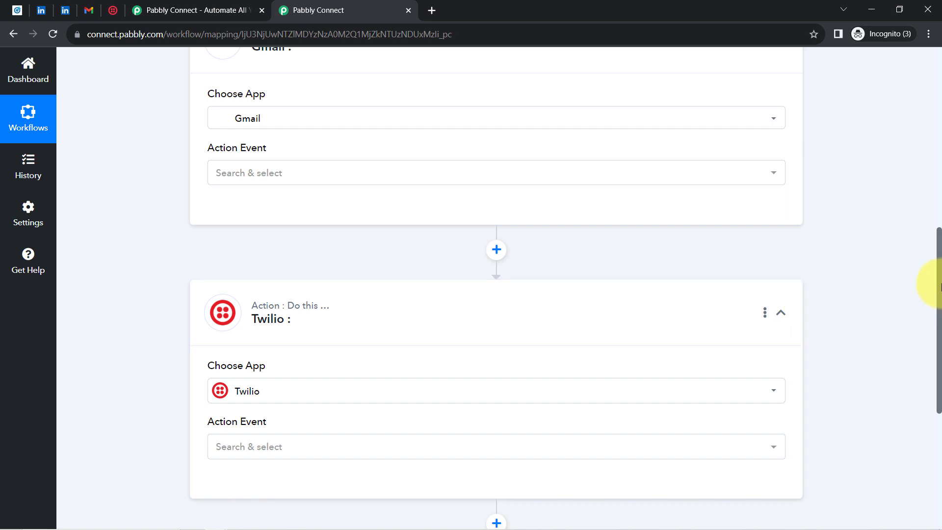
left_click_drag(939, 287, 927, 358)
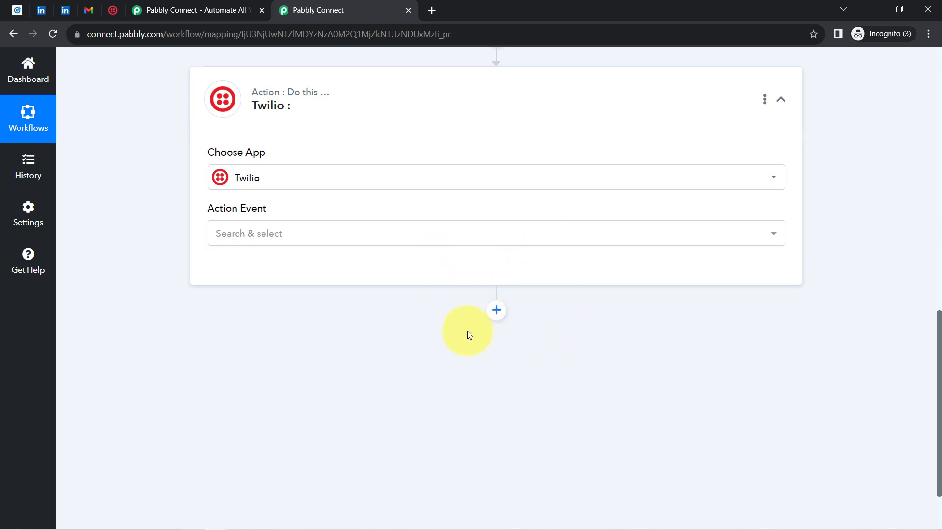
scroll(919, 334, "up", 15)
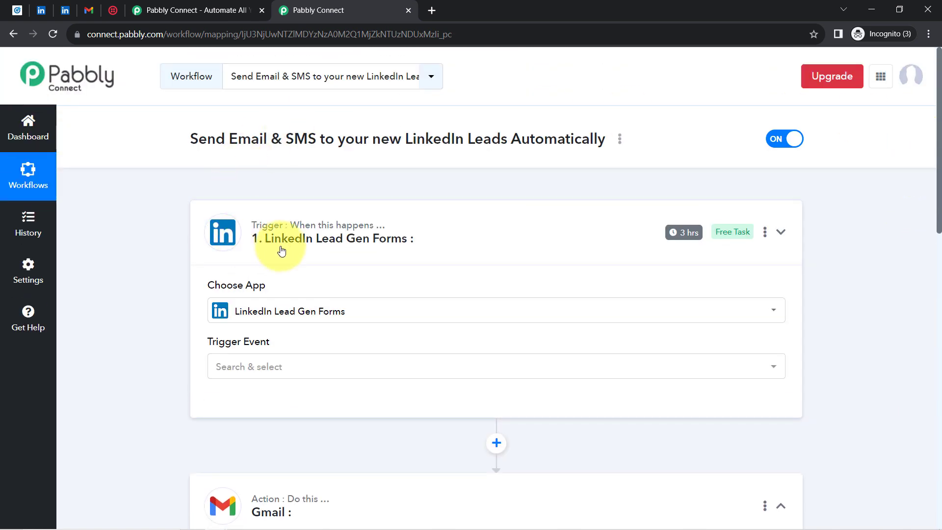
left_click(281, 250)
left_click(276, 344)
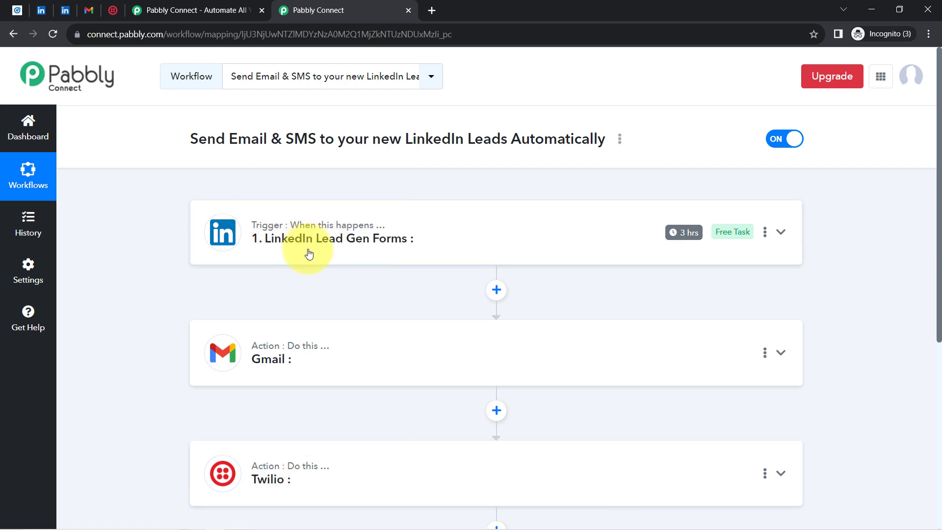
left_click(260, 236)
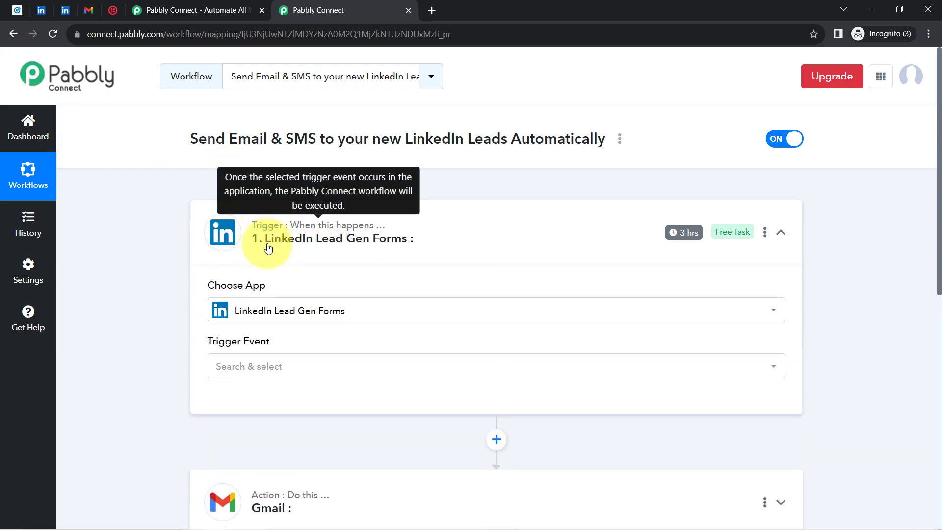
left_click(237, 368)
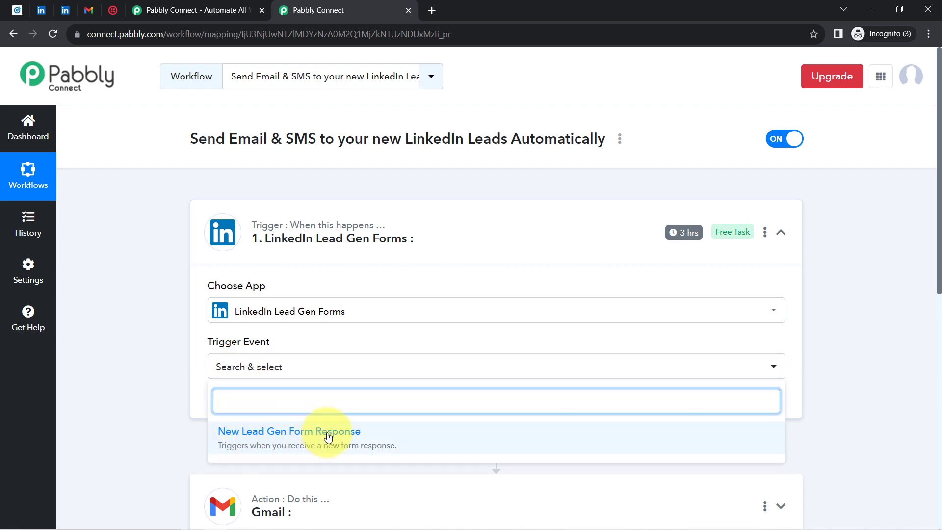
left_click(267, 257)
left_click(301, 237)
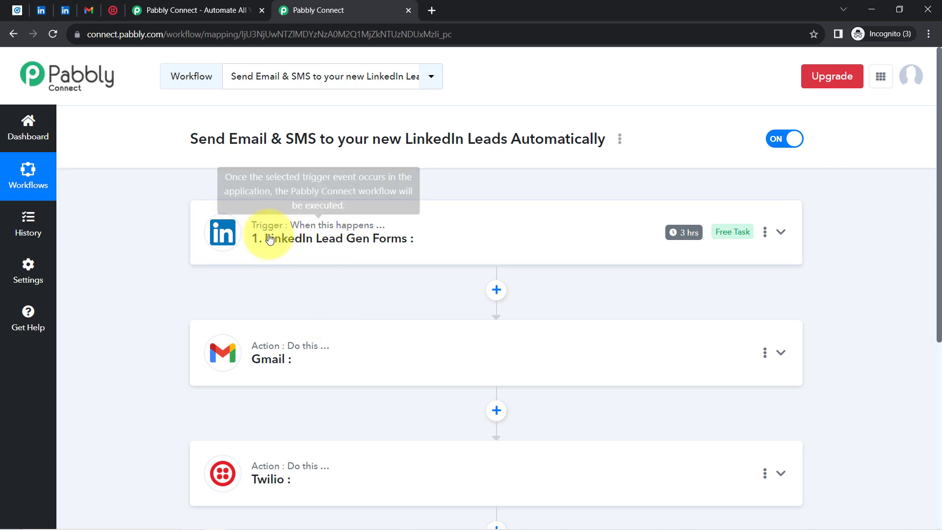
- Set the trigger event of the LinkedIn Lead Gen Forms step to New Lead Gen Form Response
left_click(312, 244)
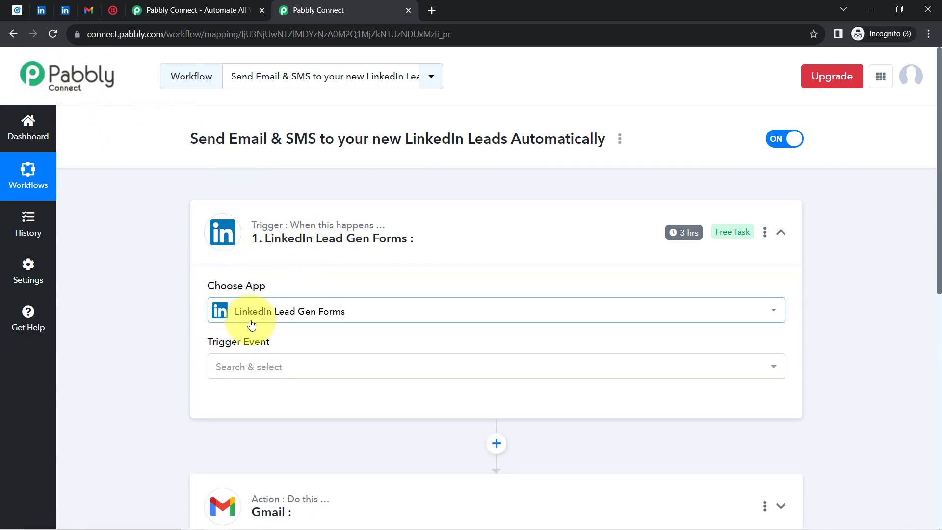
left_click(259, 368)
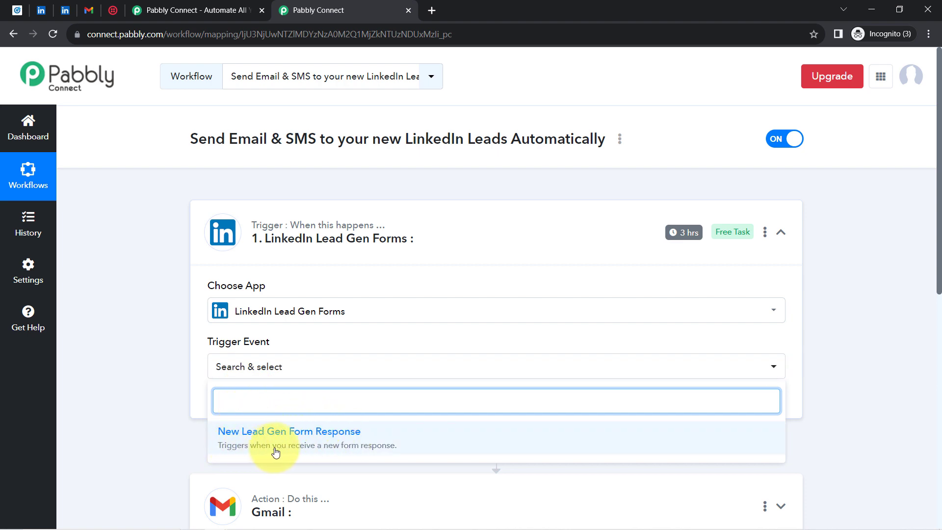
left_click(363, 446)
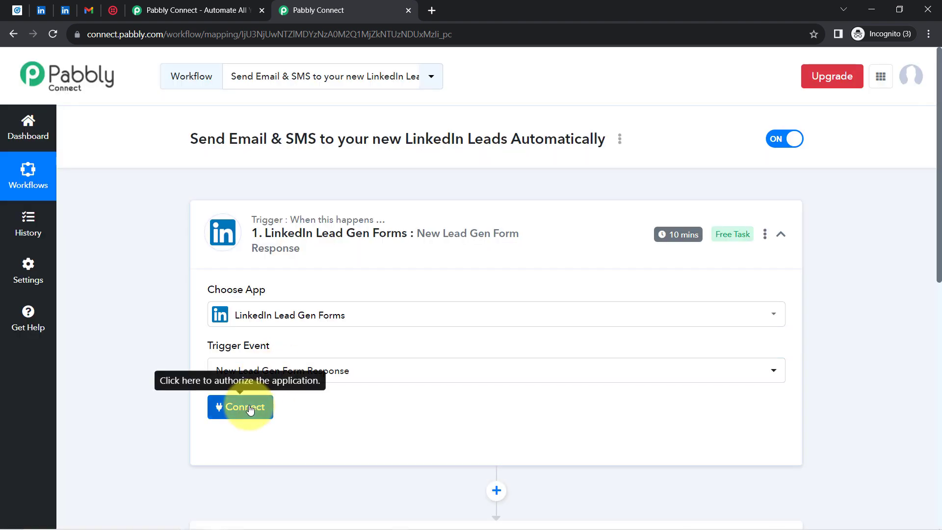
- Connect the LinkedIn trigger through the existing connection LinkedIn Lead Gen Forms #14 and save it
left_click(253, 406)
left_click(530, 183)
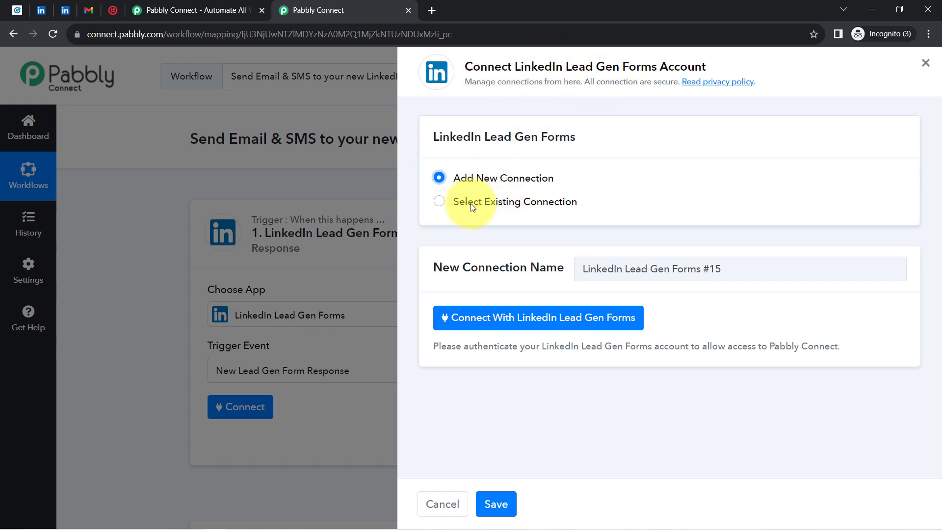
left_click(489, 207)
left_click(499, 184)
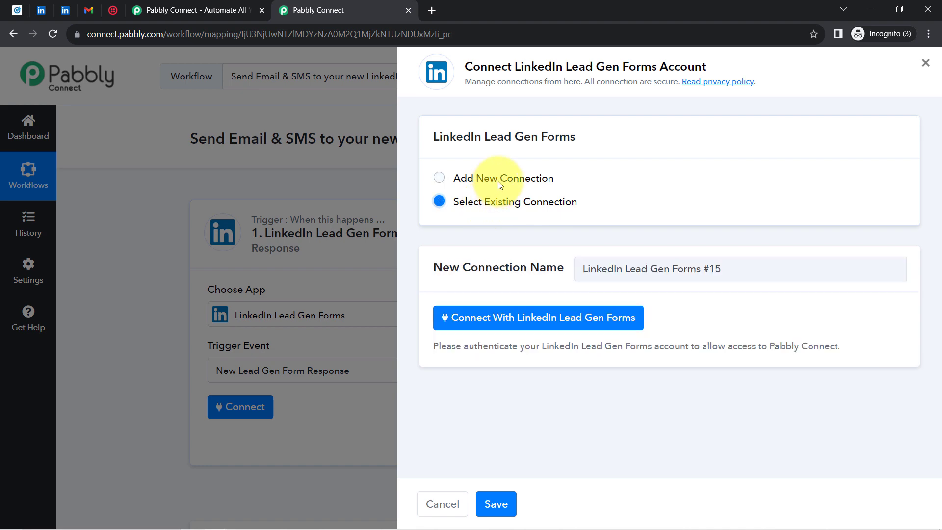
left_click(528, 319)
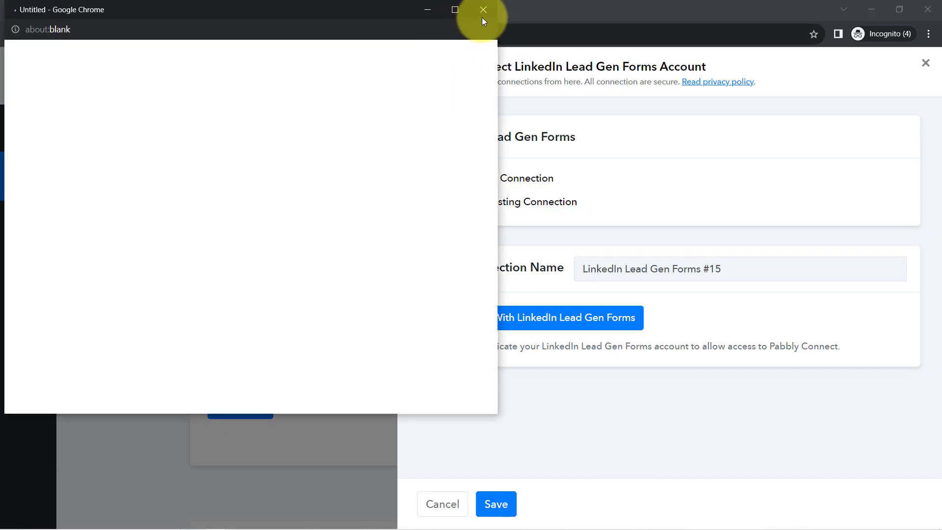
left_click(482, 14)
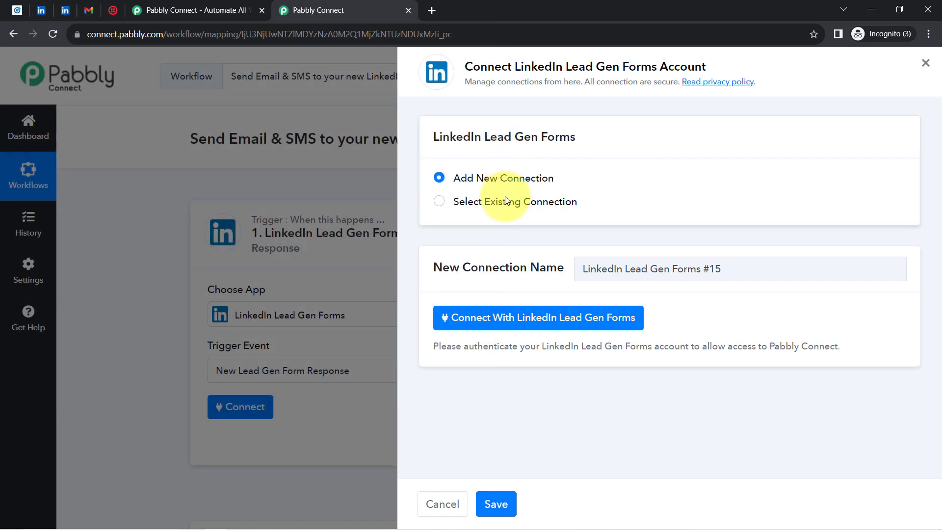
left_click(504, 205)
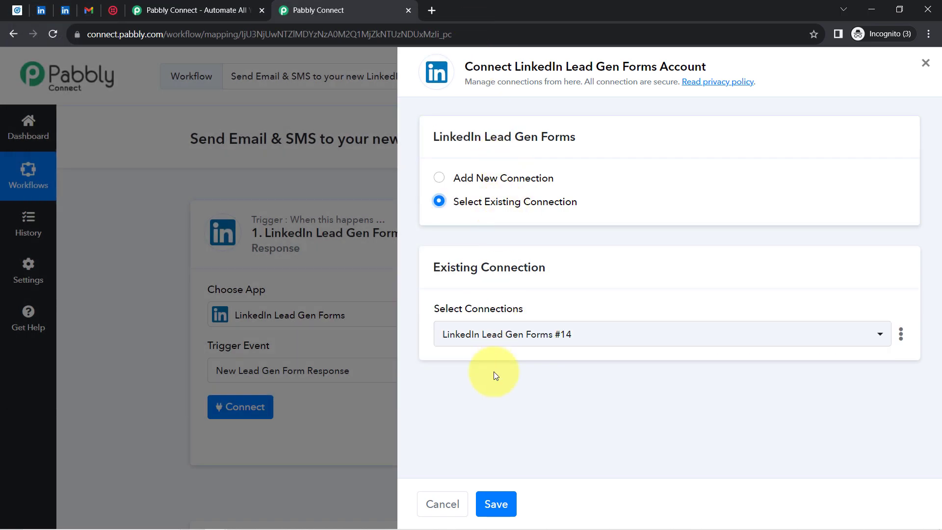
left_click(500, 509)
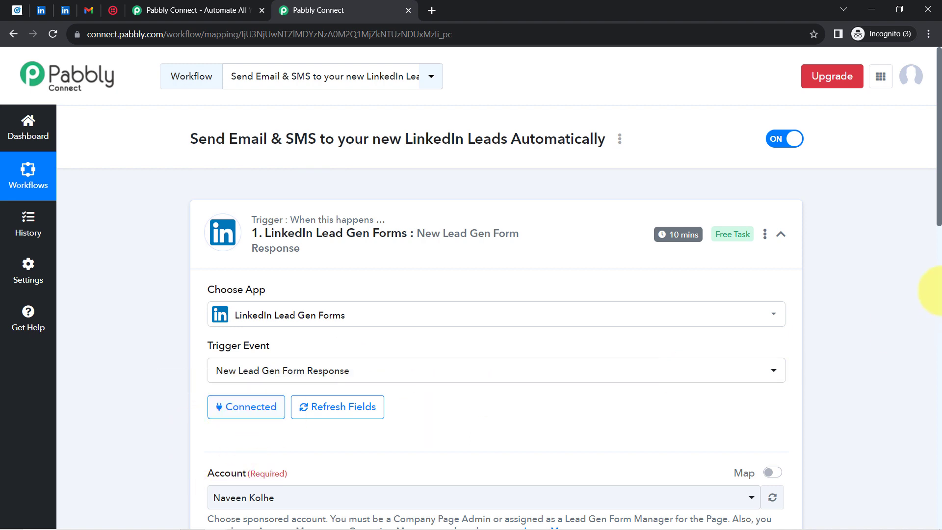
- Choose the trigger's sponsored account, matching it to the active account in LinkedIn Campaign Manager
left_click_drag(938, 222, 939, 332)
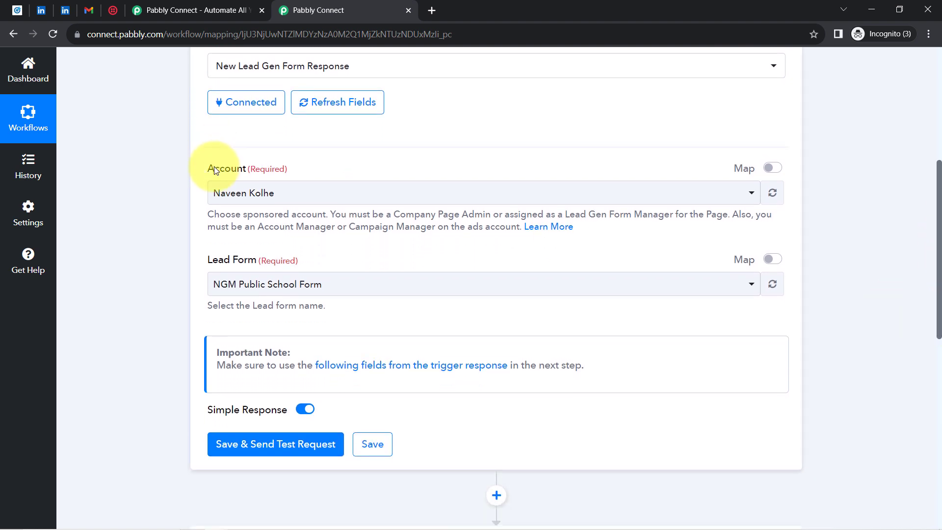
left_click(242, 193)
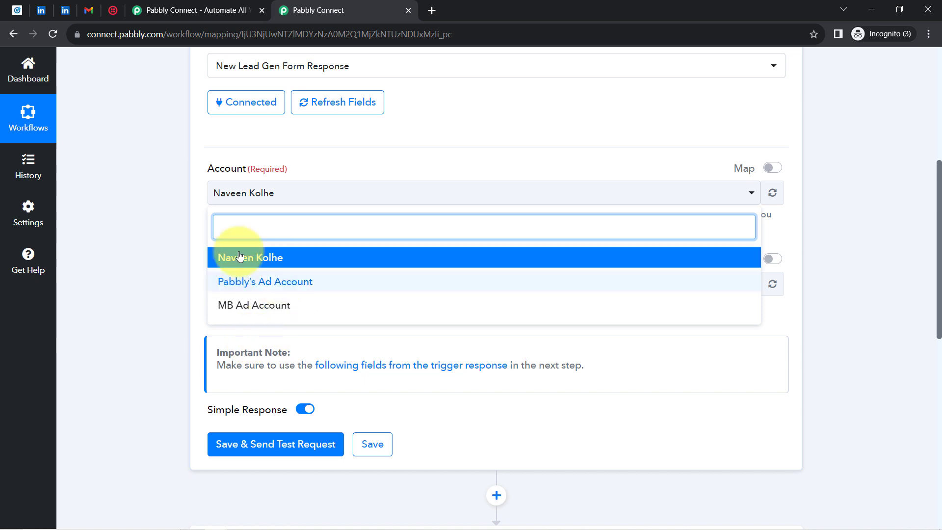
left_click(22, 5)
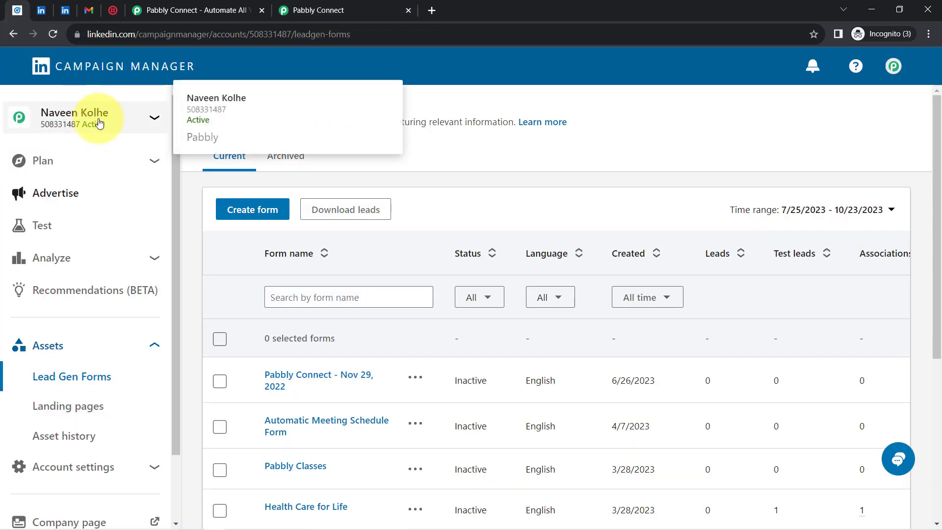
left_click(314, 10)
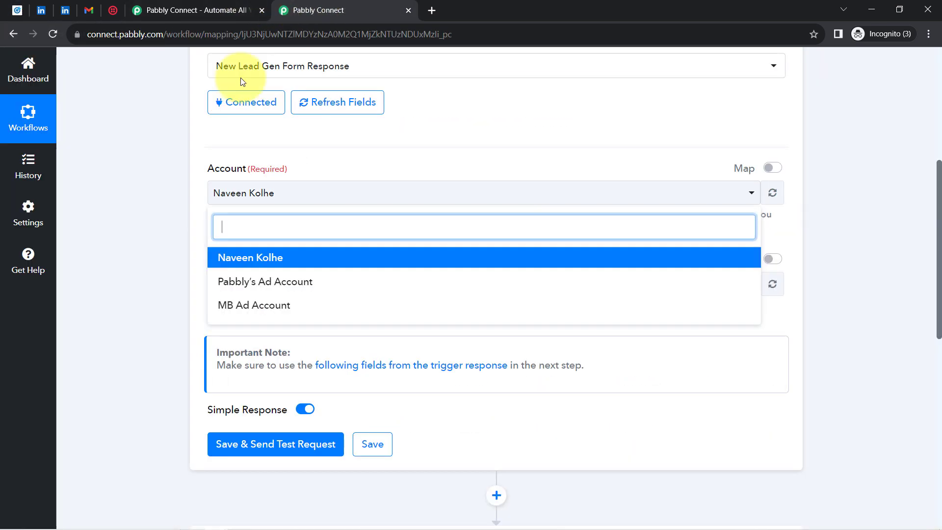
left_click(18, 10)
left_click(314, 10)
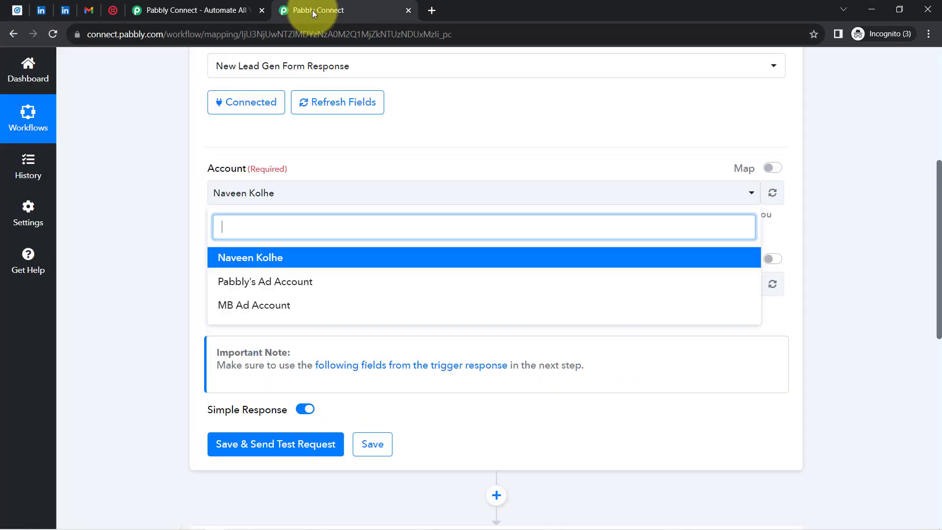
left_click(239, 252)
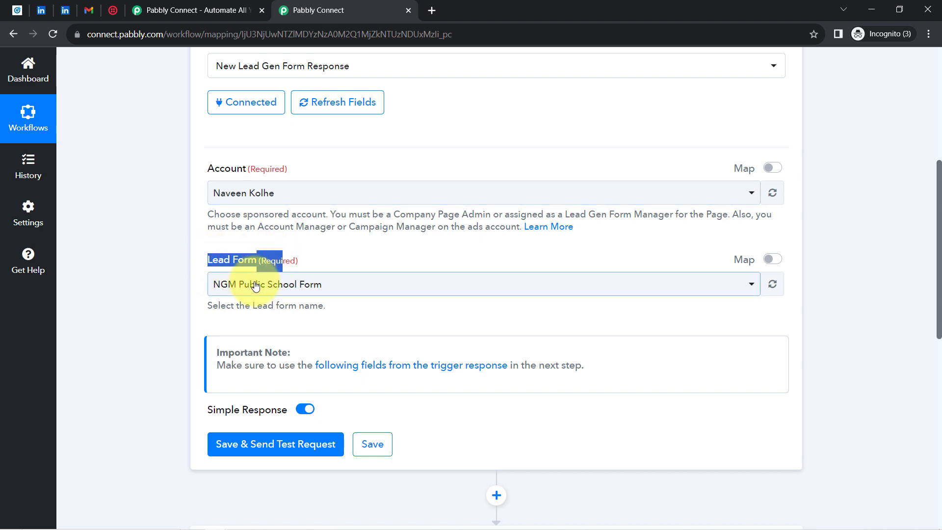
- Set the trigger's lead form to Sample LeadGen Form, checking it against the Lead Gen Forms list in Campaign Manager
left_click(235, 284)
left_click_drag(939, 175, 939, 246)
left_click(4, 8)
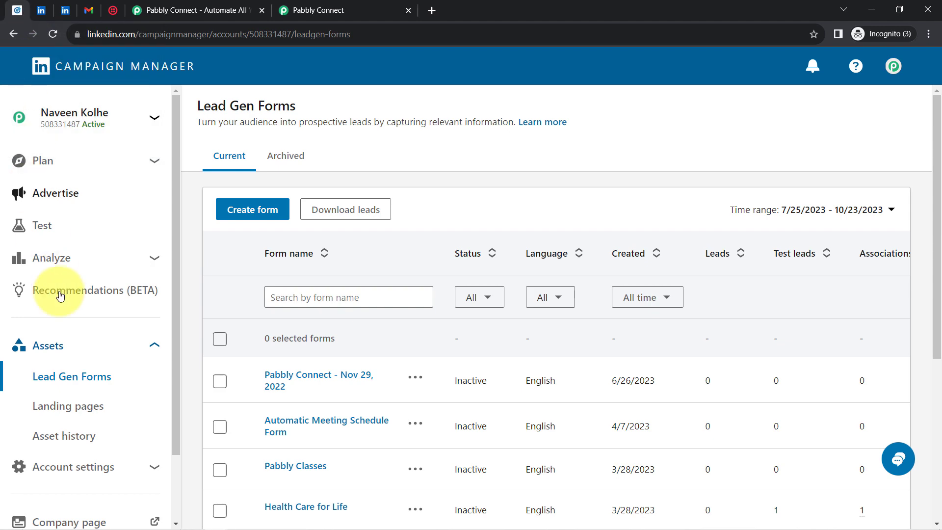
mouse_move(218, 105)
left_mouse_down()
mouse_move(932, 118)
mouse_move(935, 270)
left_mouse_up()
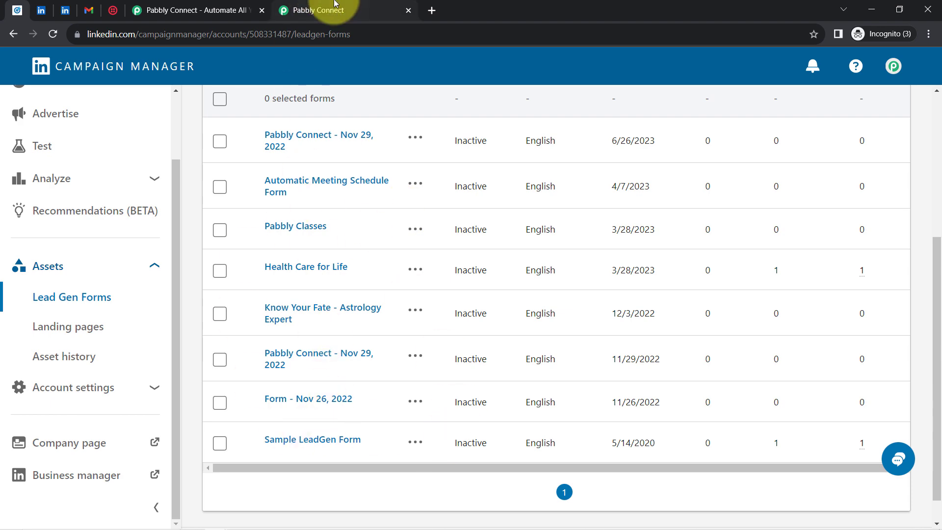
left_click(346, 9)
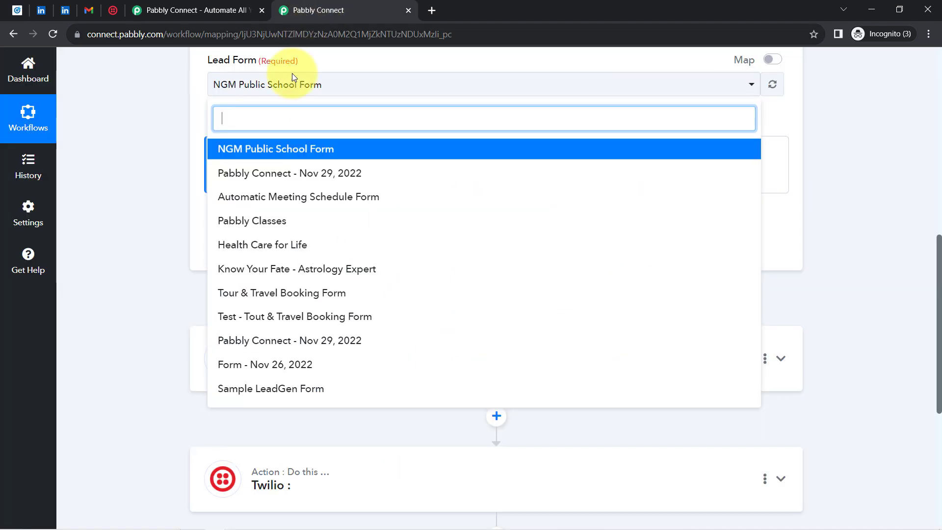
left_click(278, 392)
- Switch to LinkedIn and look at the Pabbly ad's lead form with its contact fields
left_click(41, 10)
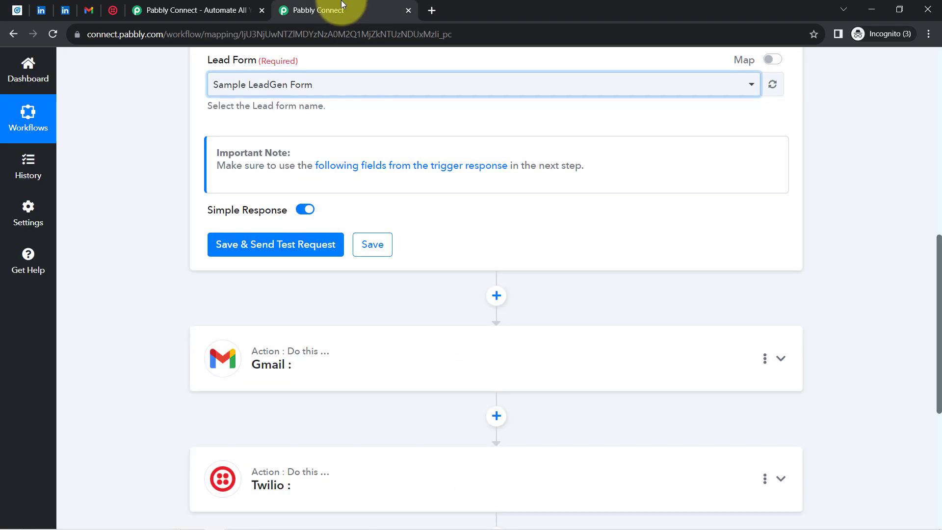
left_click(338, 8)
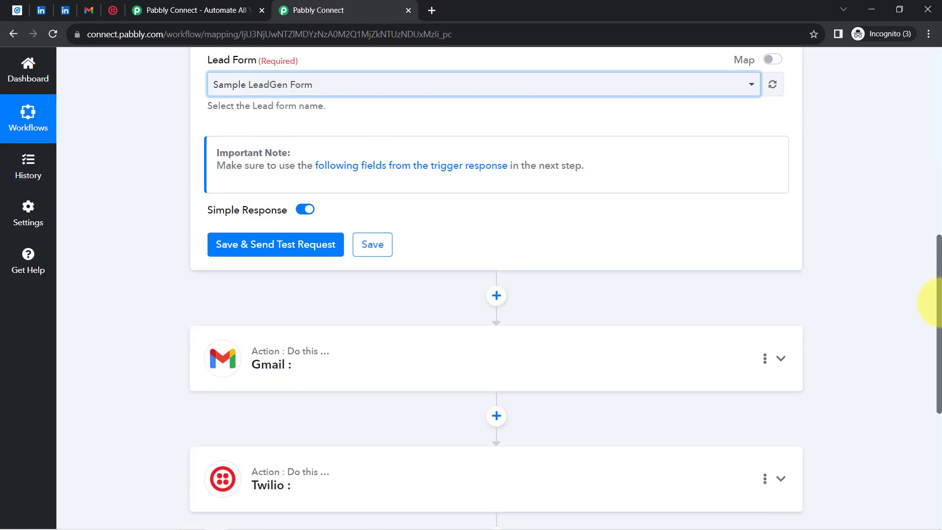
left_click_drag(940, 308, 937, 249)
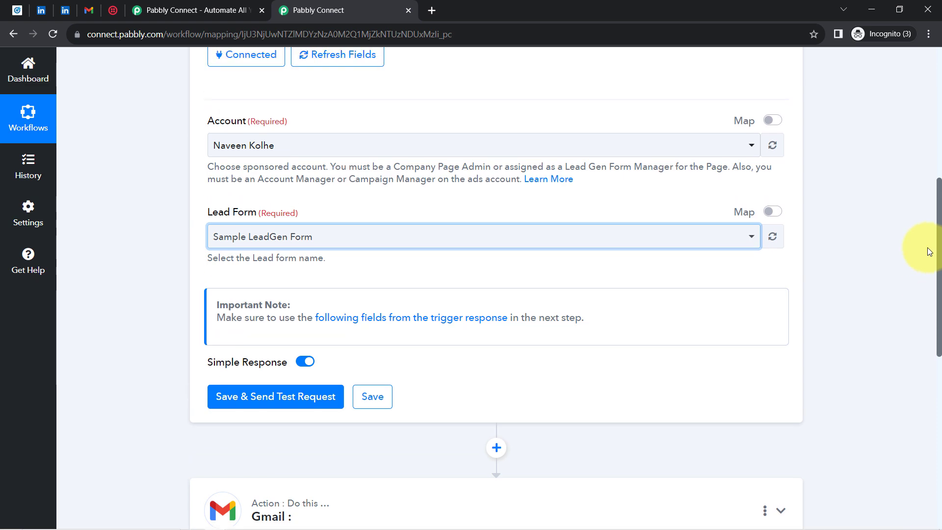
left_click(65, 10)
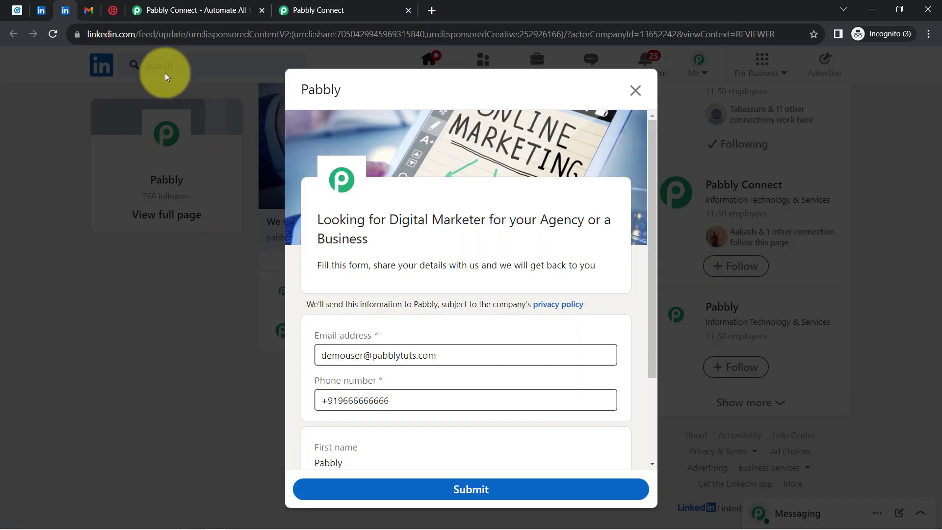
- In Campaign Manager, check which form the Lead Capture Form ad uses, within the Pabbly Connect group's campaign Lead generation - Apr 5, 2023
left_click(15, 10)
left_click(44, 116)
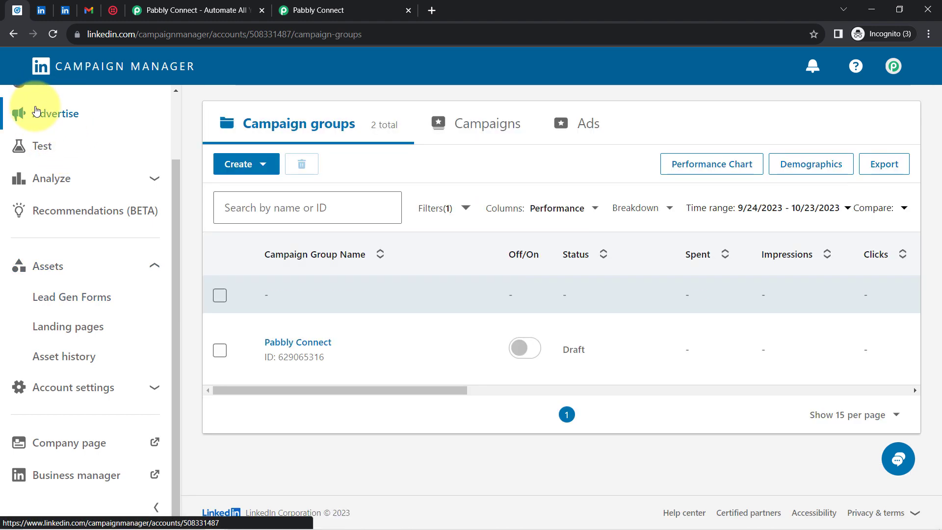
mouse_move(417, 326)
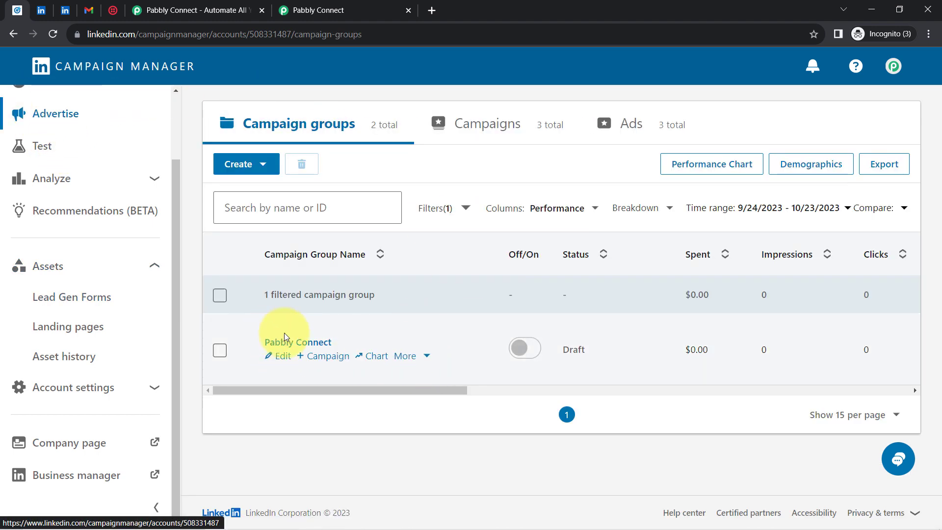
left_click(287, 346)
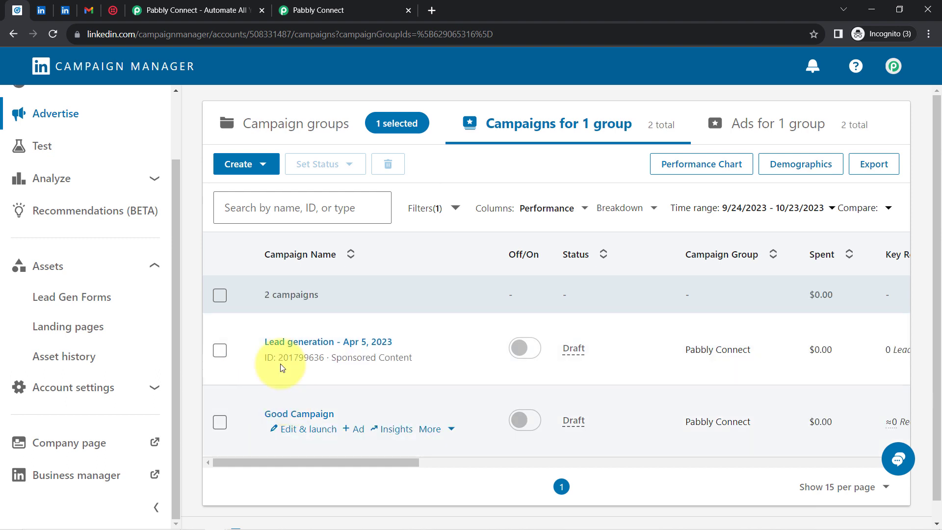
left_click(298, 343)
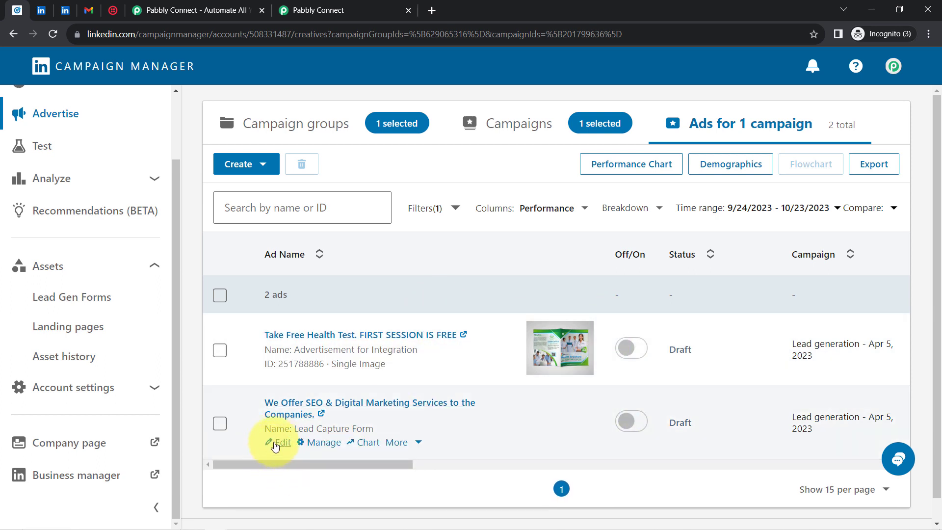
left_click(280, 443)
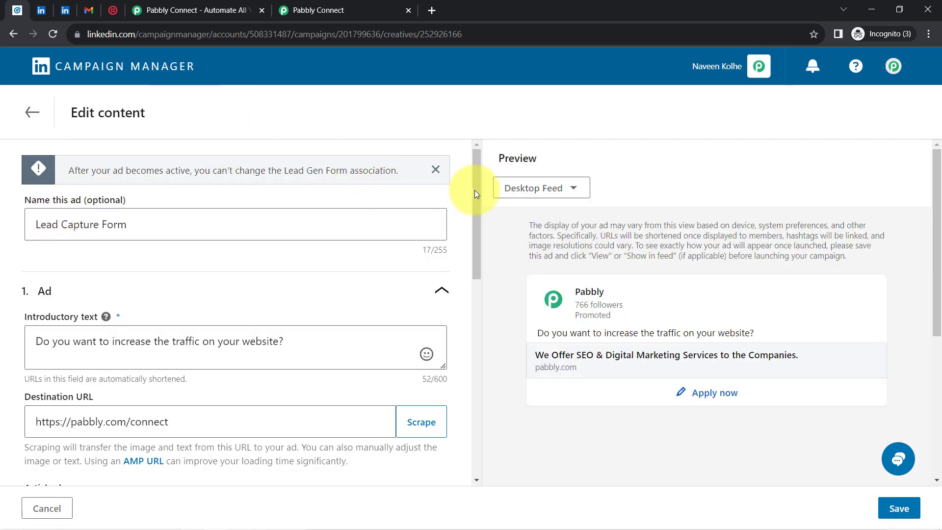
left_click_drag(475, 189, 472, 404)
left_click(62, 362)
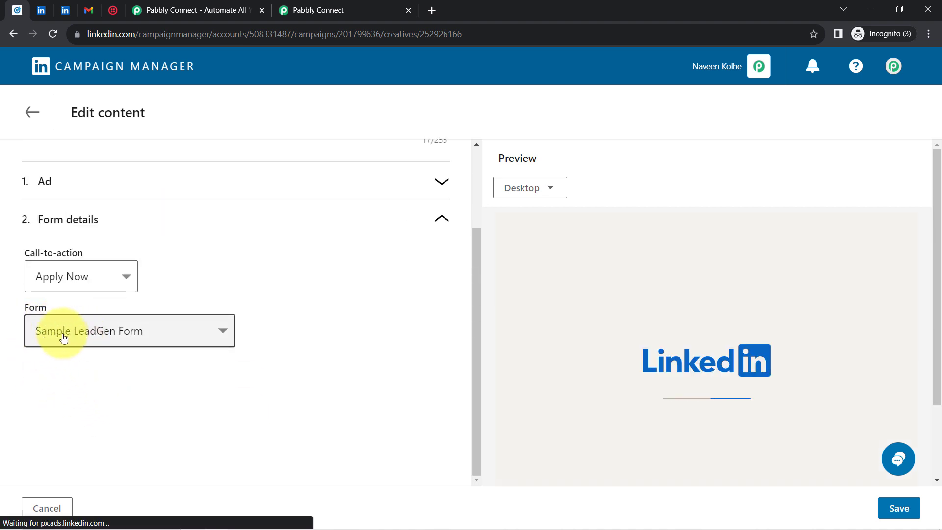
left_click(29, 111)
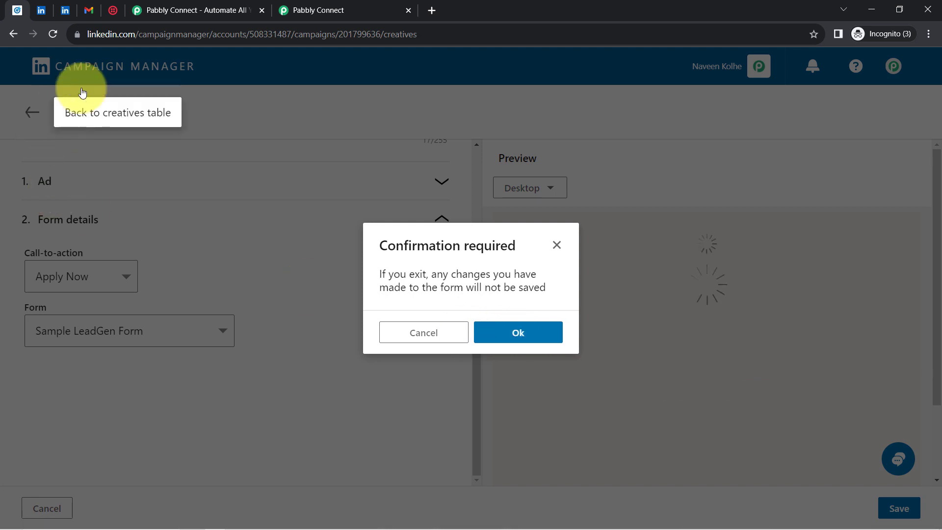
- Return to Pabbly Connect, save the LinkedIn trigger setup and send a test request
left_click(342, 6)
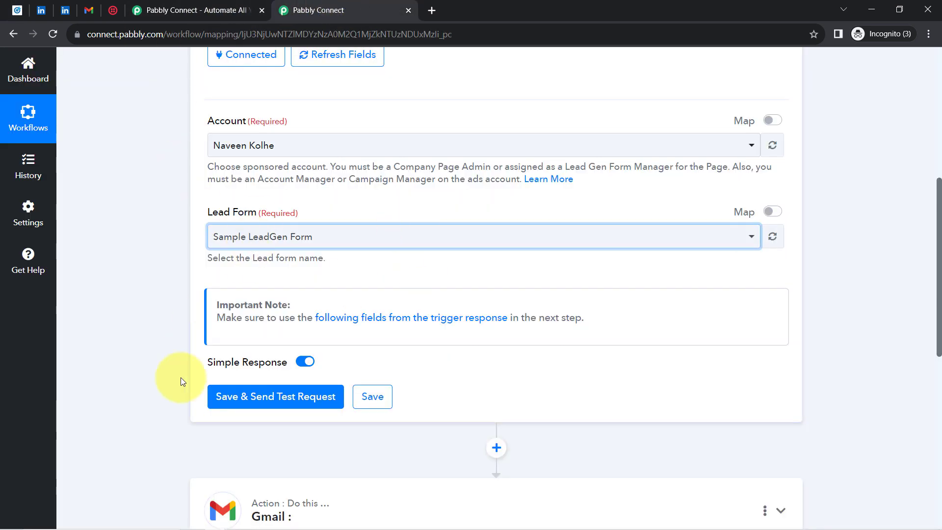
left_click(253, 404)
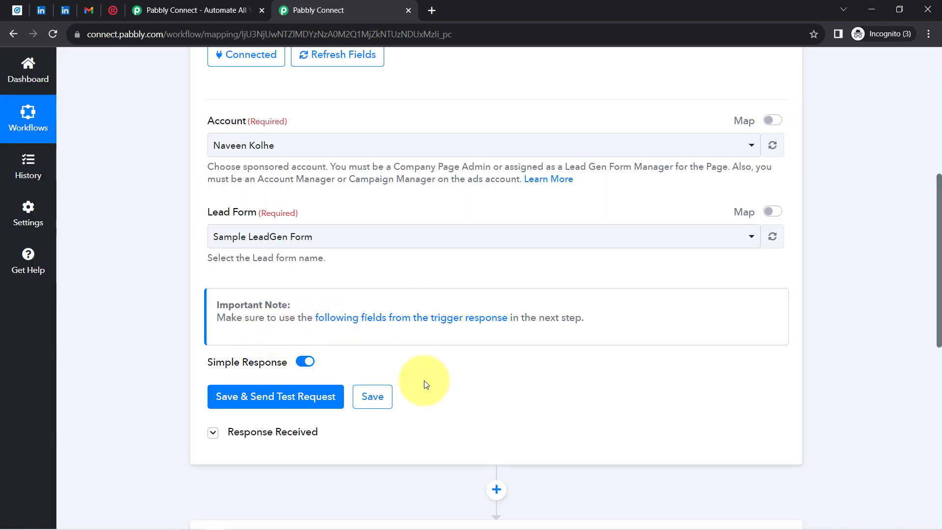
- Check the trigger's received response, and review the contact and company fields of the Pabbly ad's lead form in LinkedIn
left_click(378, 413)
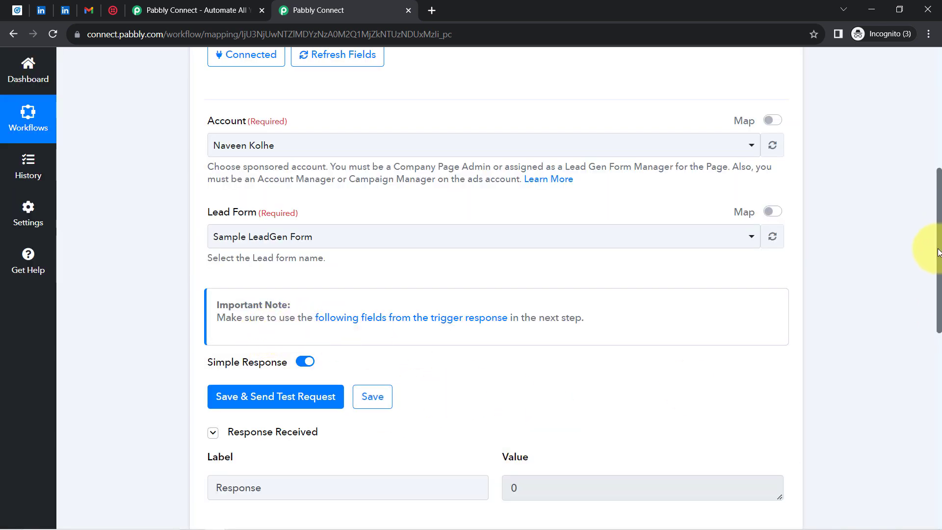
left_click_drag(939, 253, 939, 319)
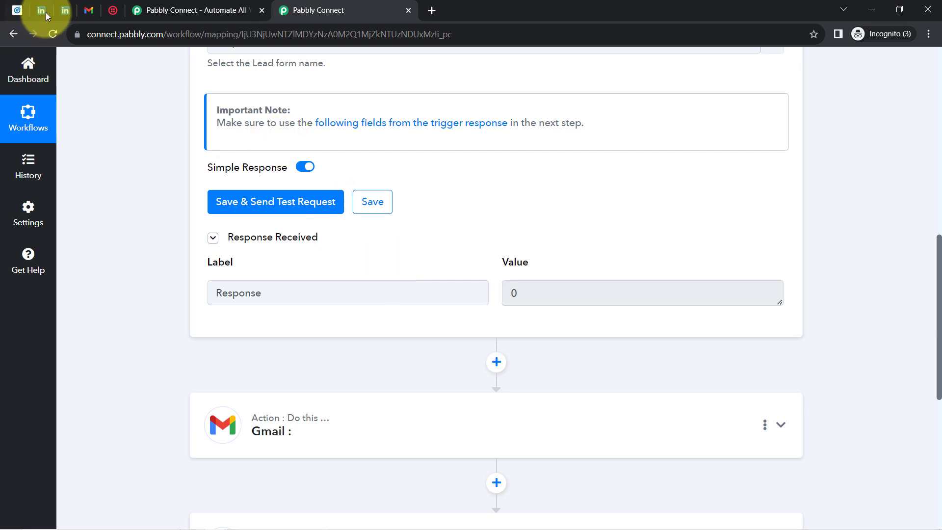
left_click(63, 12)
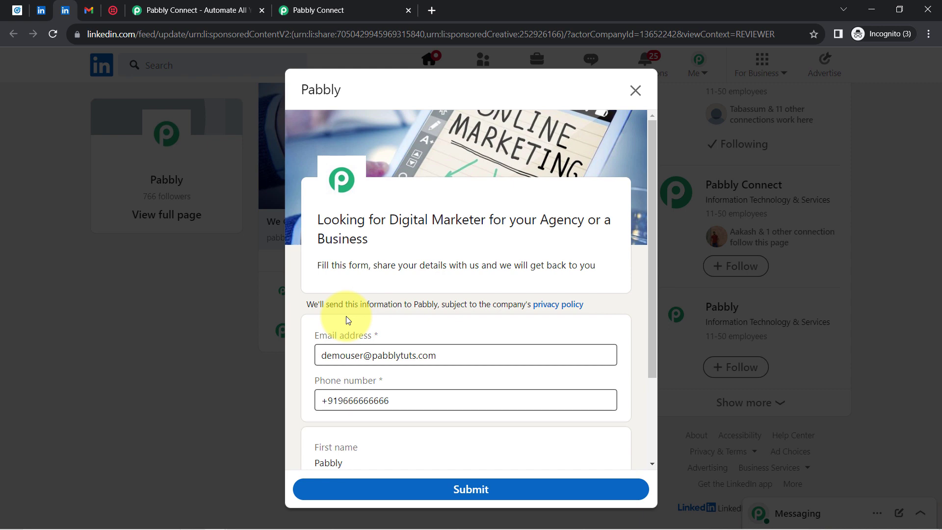
left_click_drag(337, 355, 419, 355)
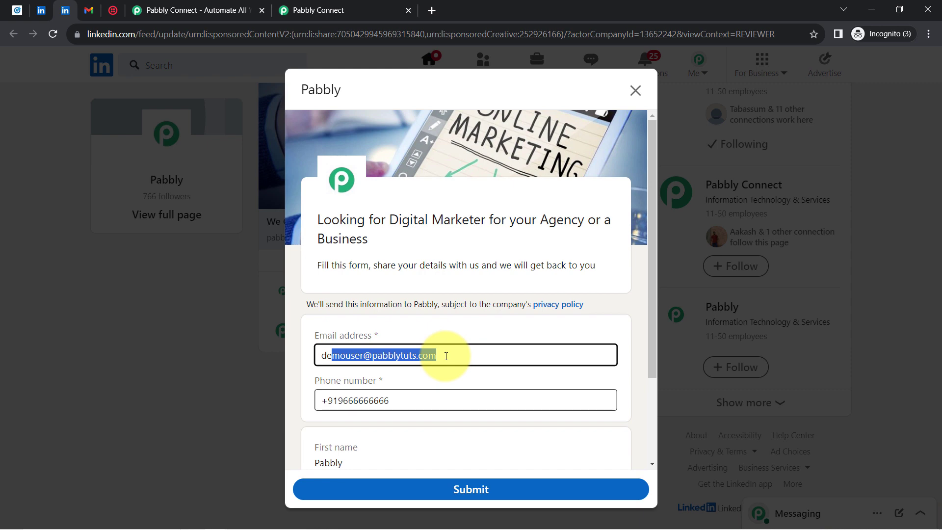
left_click(347, 355)
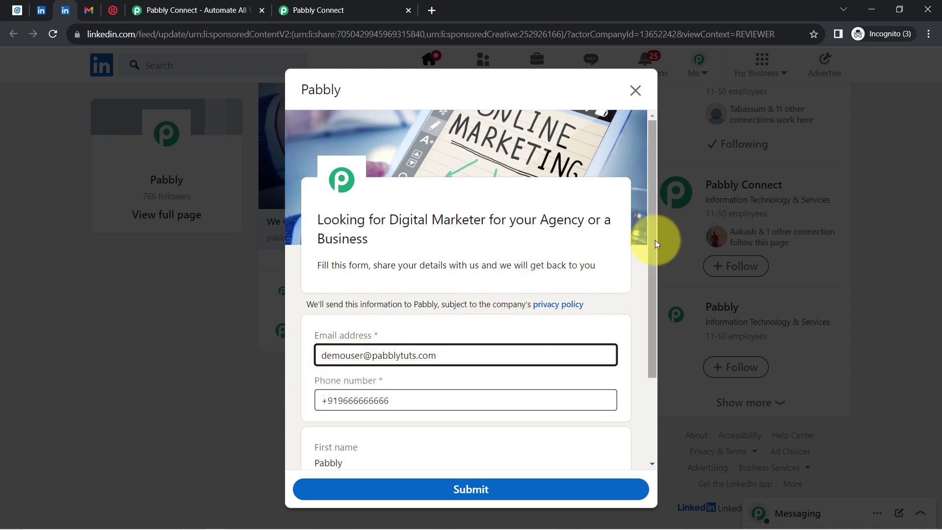
left_click_drag(650, 239, 651, 343)
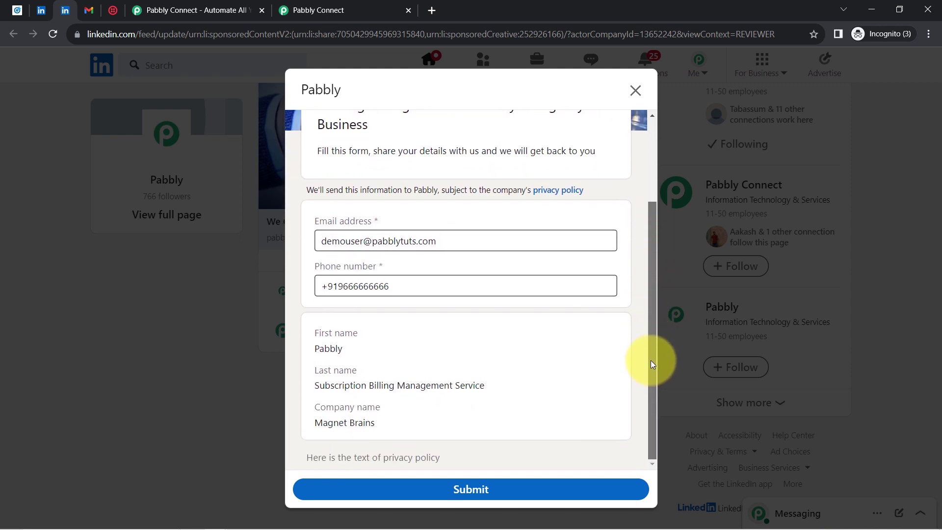
double_click(324, 349)
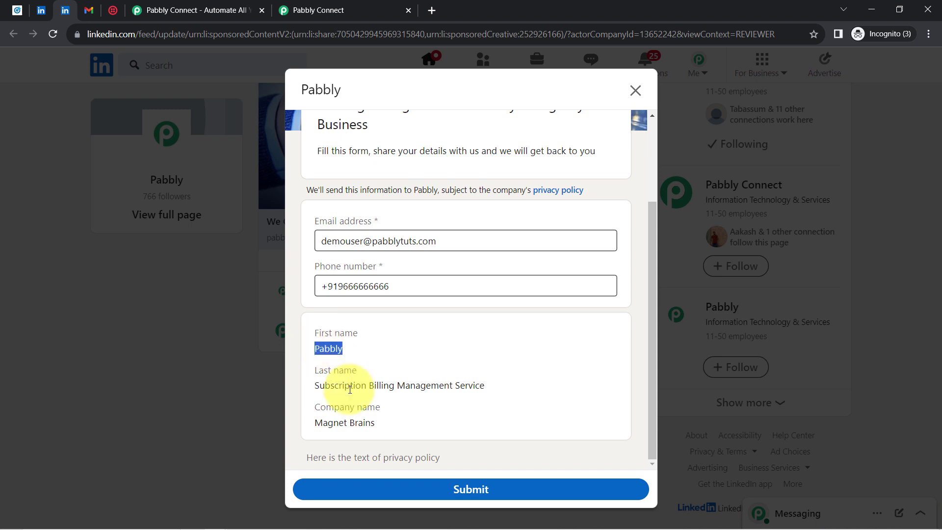
triple_click(330, 422)
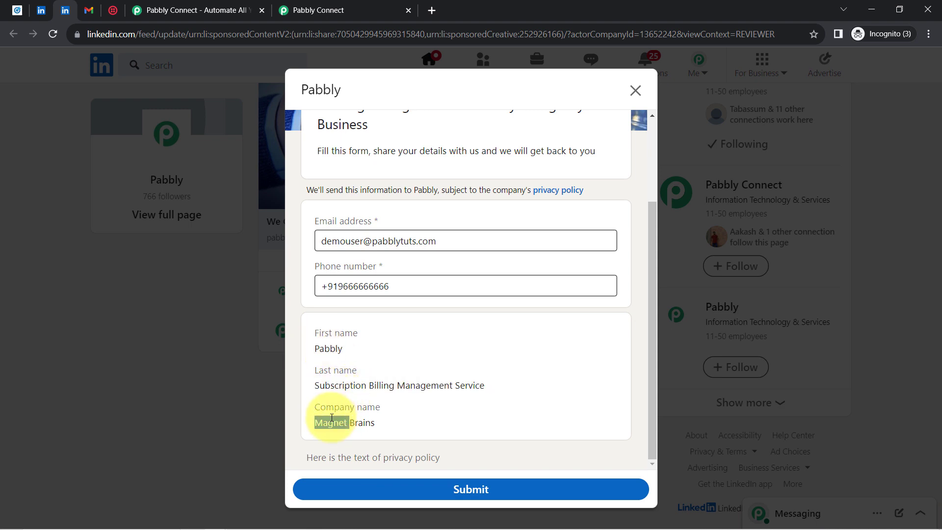
left_click_drag(321, 349, 343, 349)
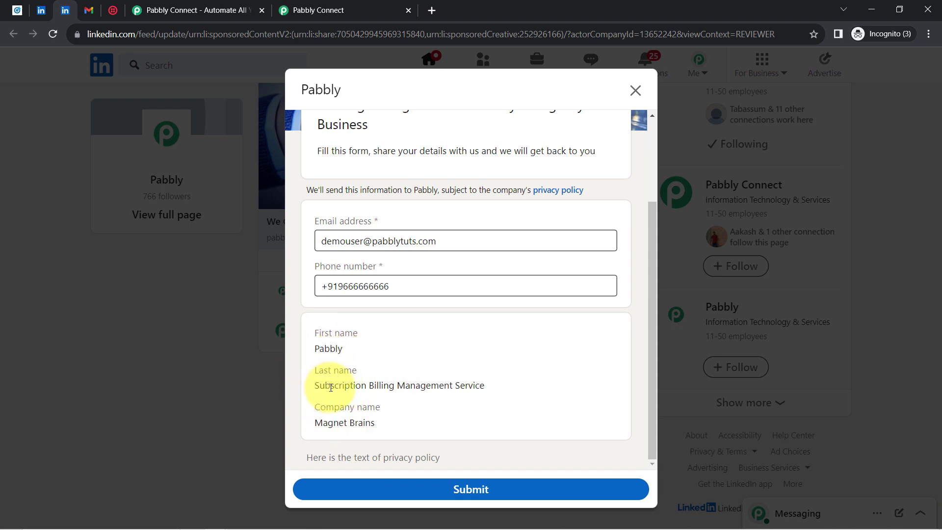
left_click_drag(331, 388, 427, 386)
left_click_drag(315, 422, 389, 431)
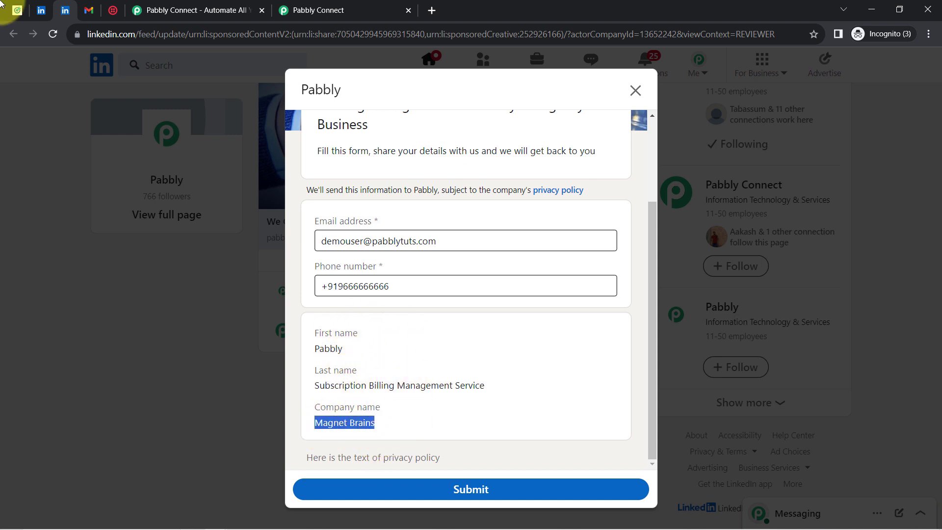
- Open the intro of the Pabbly profile in LinkedIn for editing and look at its first and last name fields
left_click(31, 10)
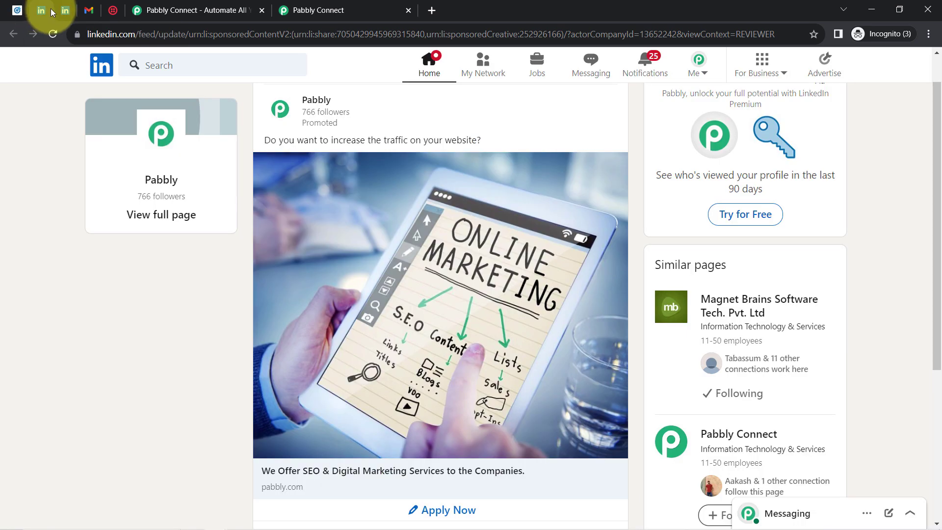
left_click(701, 75)
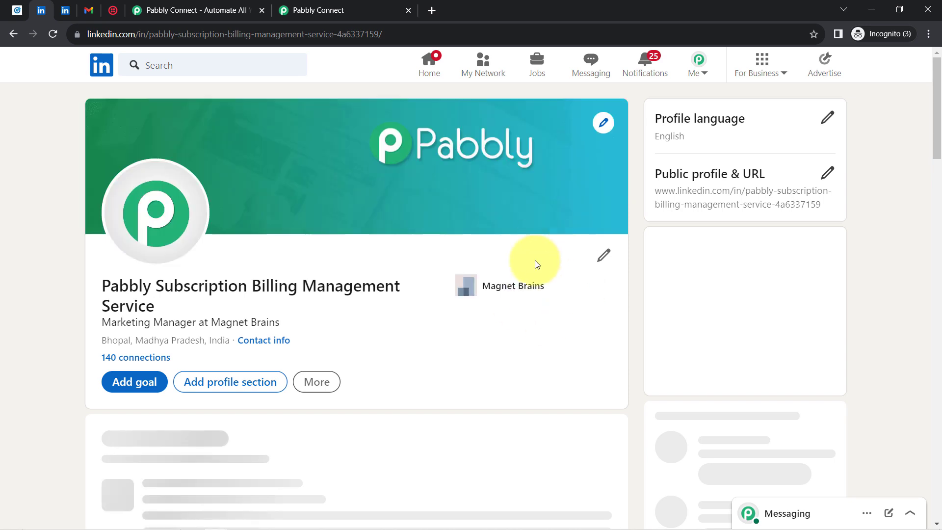
left_click(600, 255)
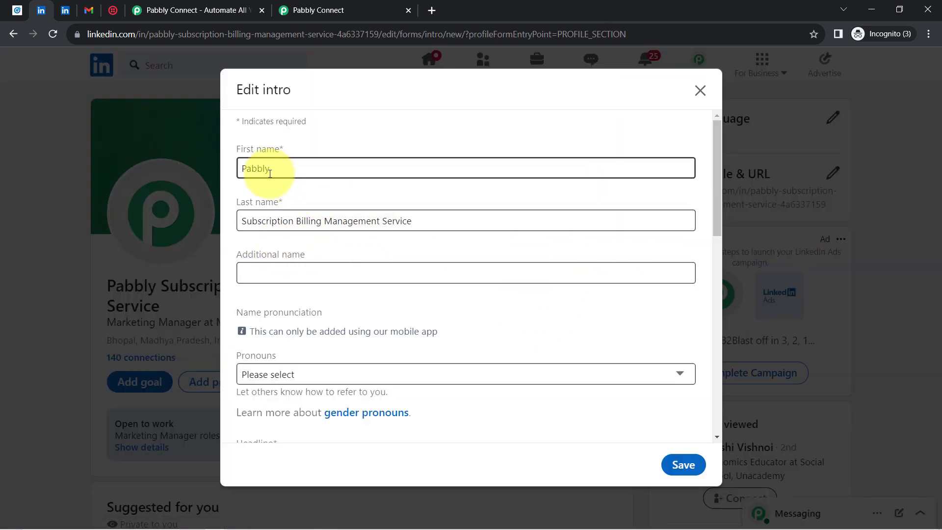
double_click(277, 173)
left_click_drag(331, 224, 269, 221)
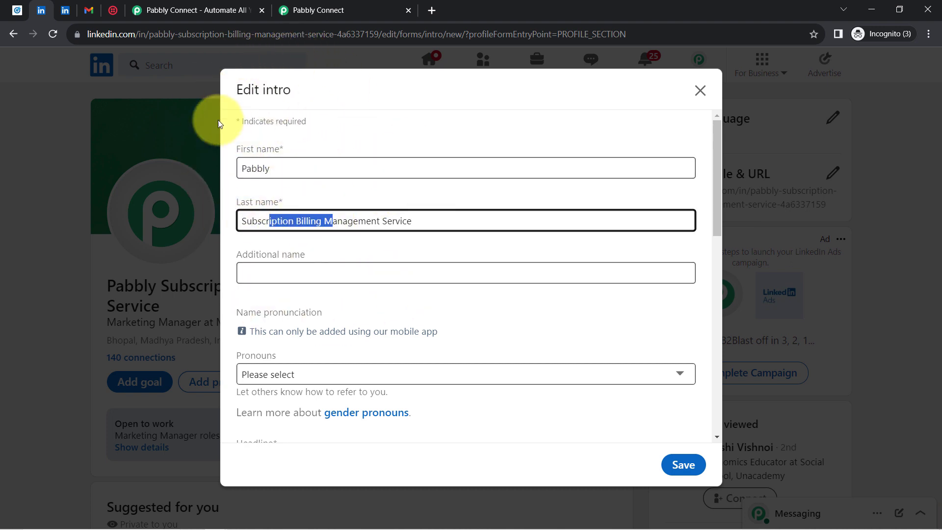
- Submit the prefilled lead form of the Pabbly ad in LinkedIn as a test lead
left_click(321, 10)
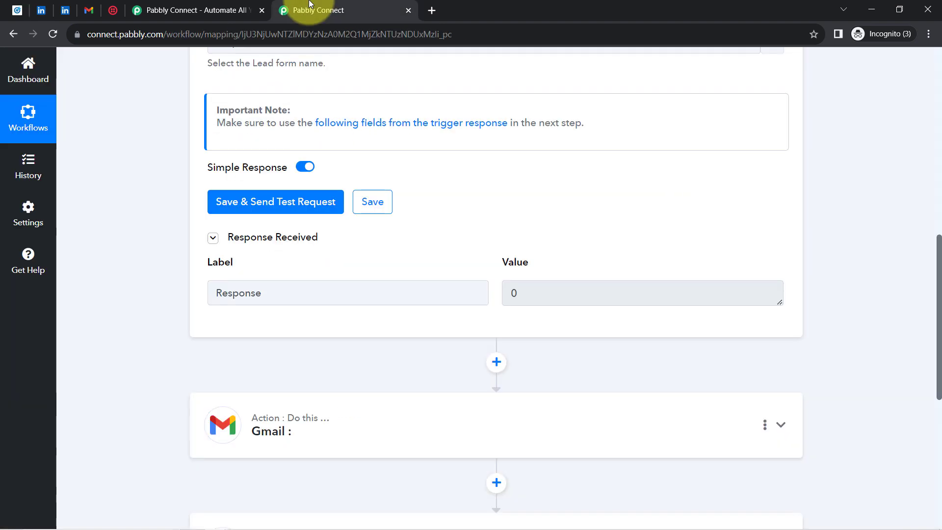
left_click(65, 10)
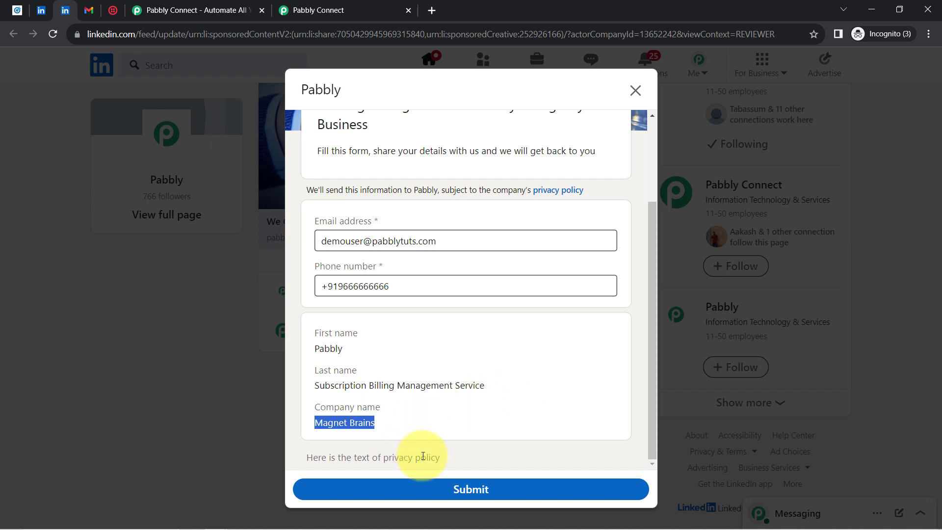
left_click(452, 491)
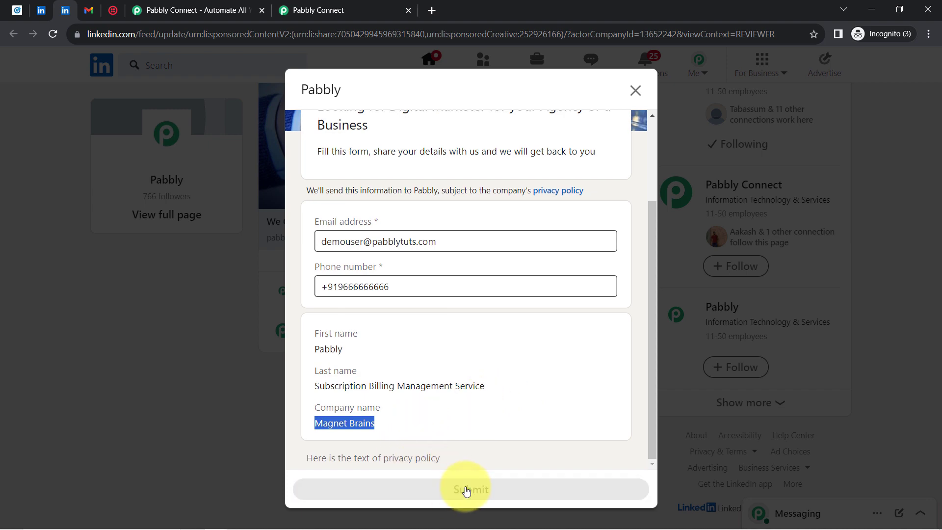
- Return to Pabbly Connect, save the LinkedIn trigger and send a test request to fetch the submitted lead
left_click(316, 11)
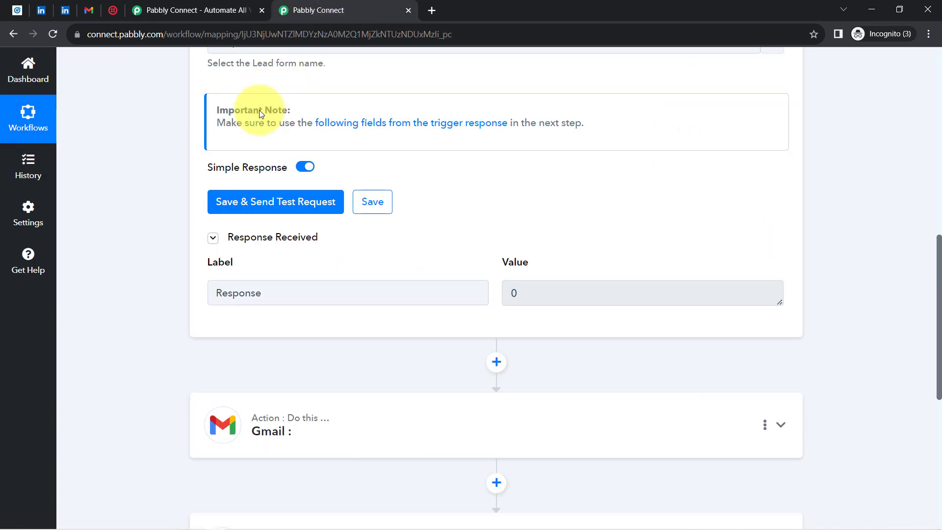
left_click(243, 208)
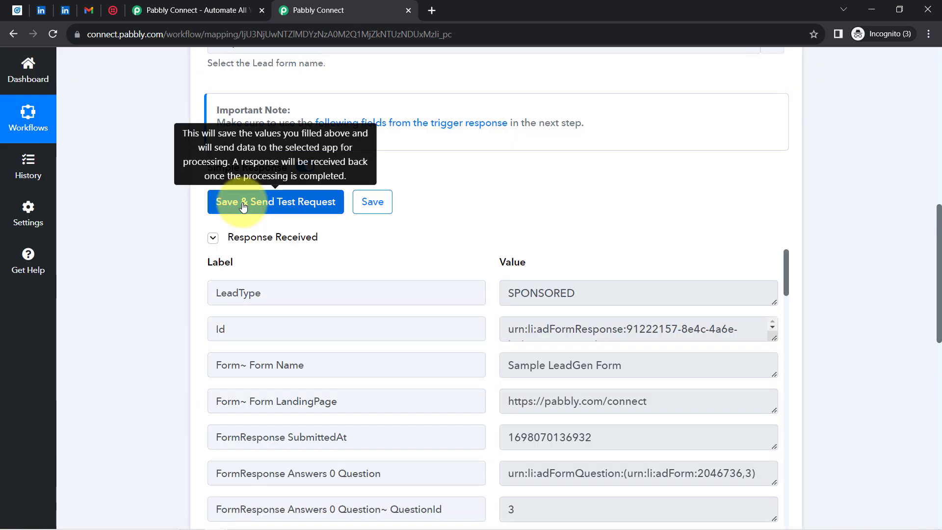
left_click(301, 239)
left_click(301, 238)
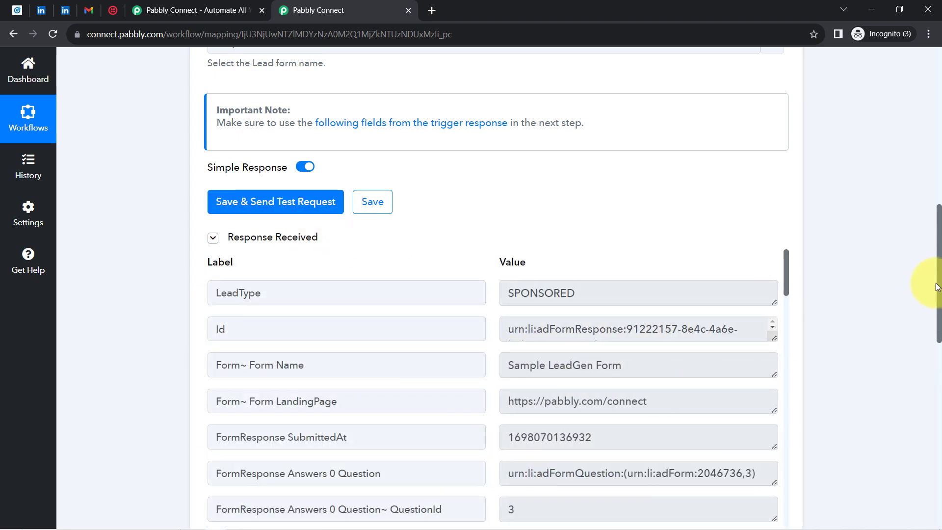
- Examine the form name, email, phone number, first name, last name and company name in the trigger's received response
left_click_drag(939, 280, 926, 397)
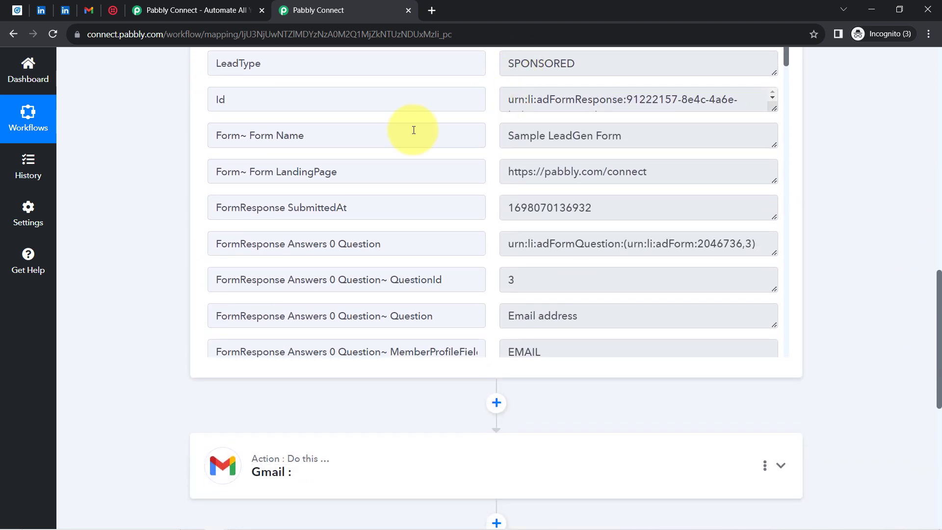
left_click_drag(241, 138, 361, 138)
left_click_drag(641, 135, 548, 135)
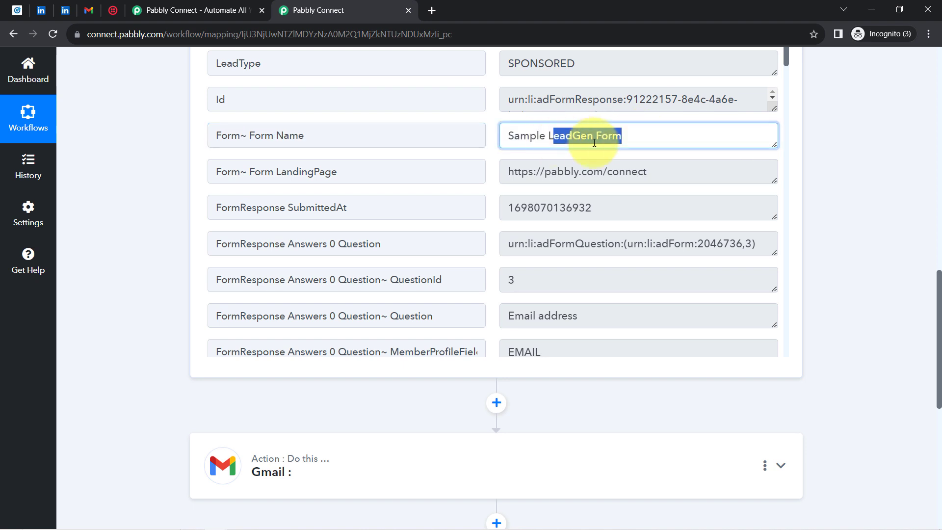
left_click_drag(787, 60, 795, 116)
left_click_drag(510, 82, 628, 82)
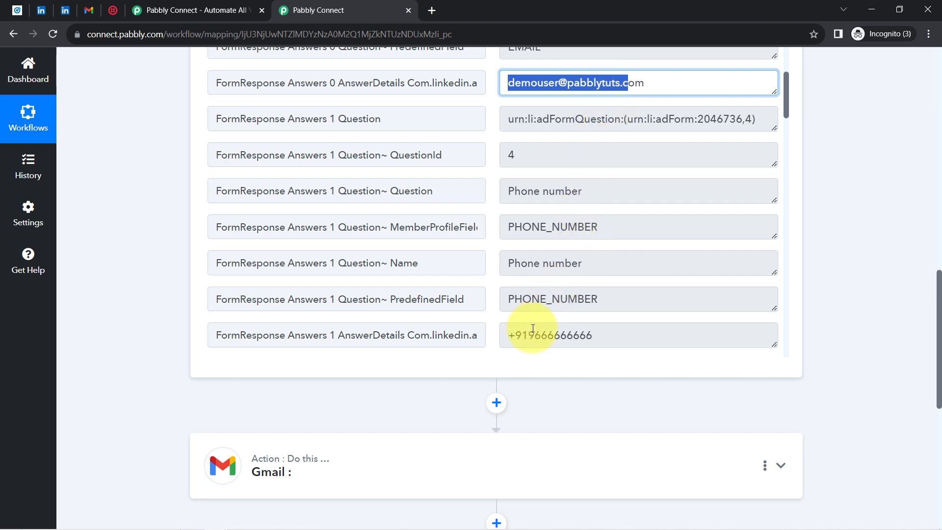
left_click_drag(535, 335, 592, 336)
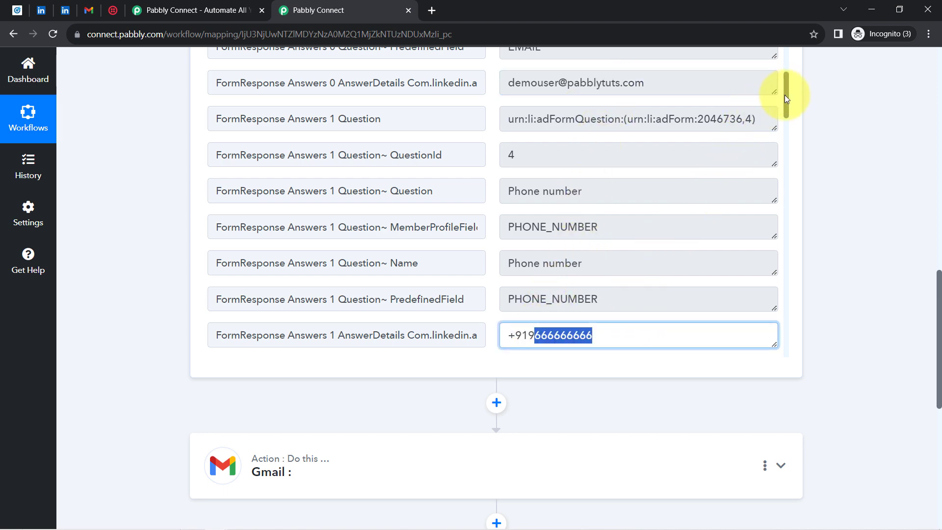
left_click_drag(785, 98, 785, 173)
double_click(524, 79)
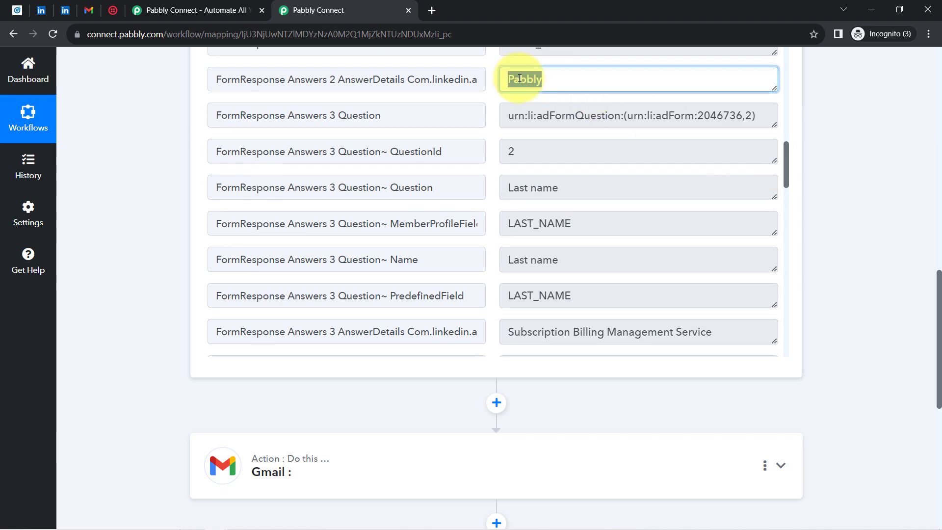
triple_click(555, 335)
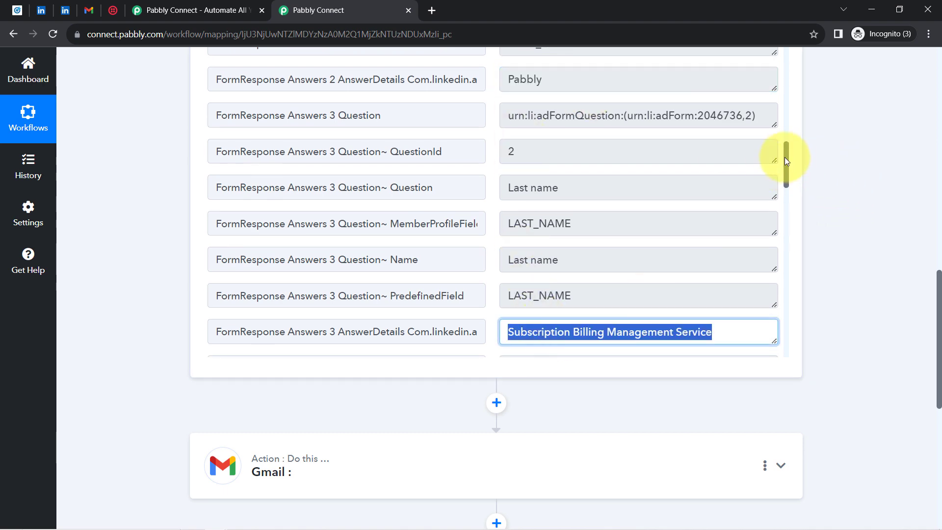
left_click_drag(784, 157, 784, 221)
double_click(568, 210)
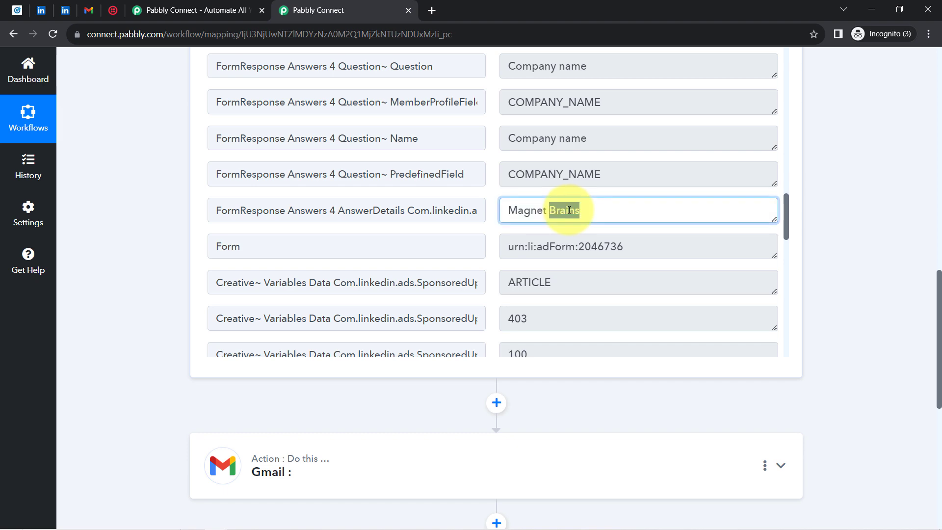
triple_click(569, 210)
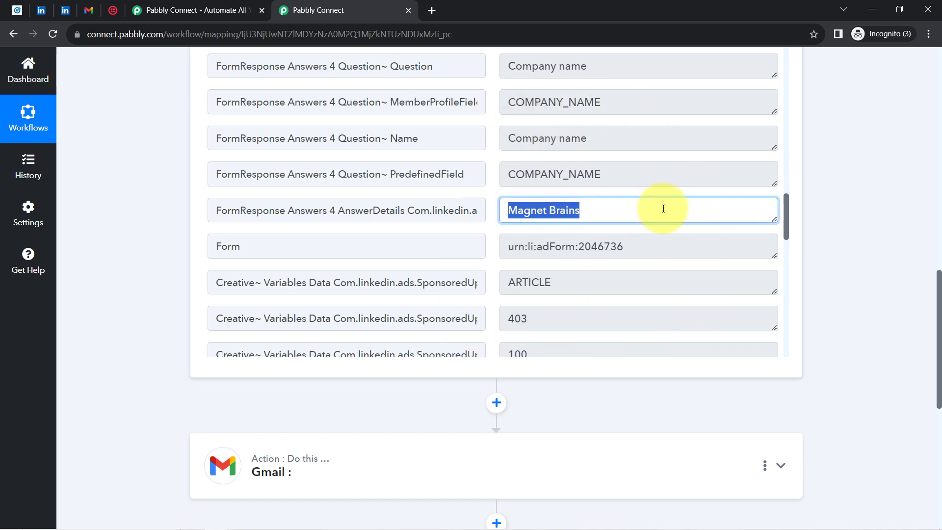
- Collapse the LinkedIn Lead Gen Forms trigger step and check its polling interval
left_click_drag(938, 290, 938, 34)
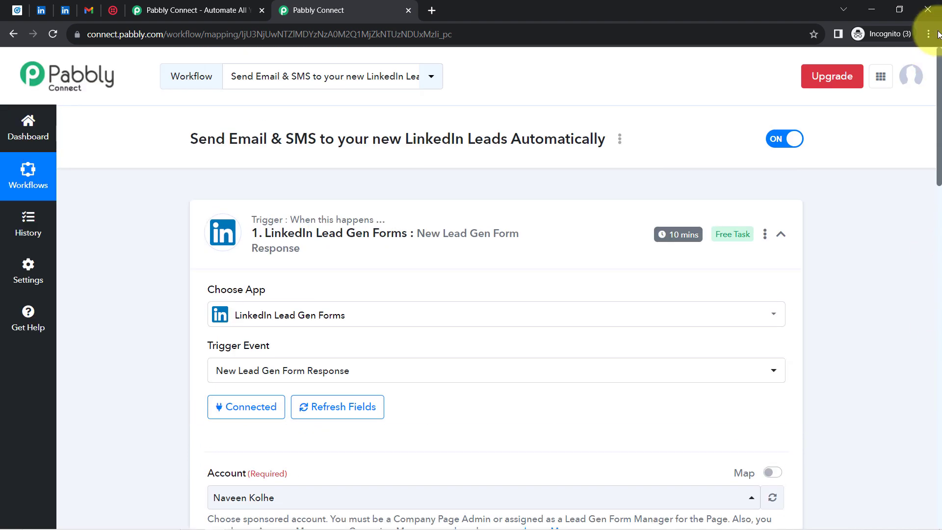
left_click(277, 233)
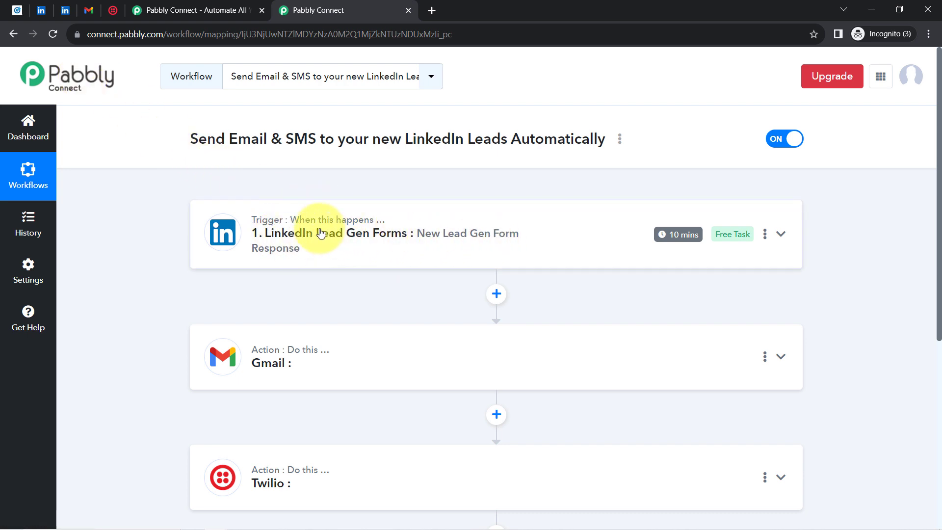
mouse_move(678, 239)
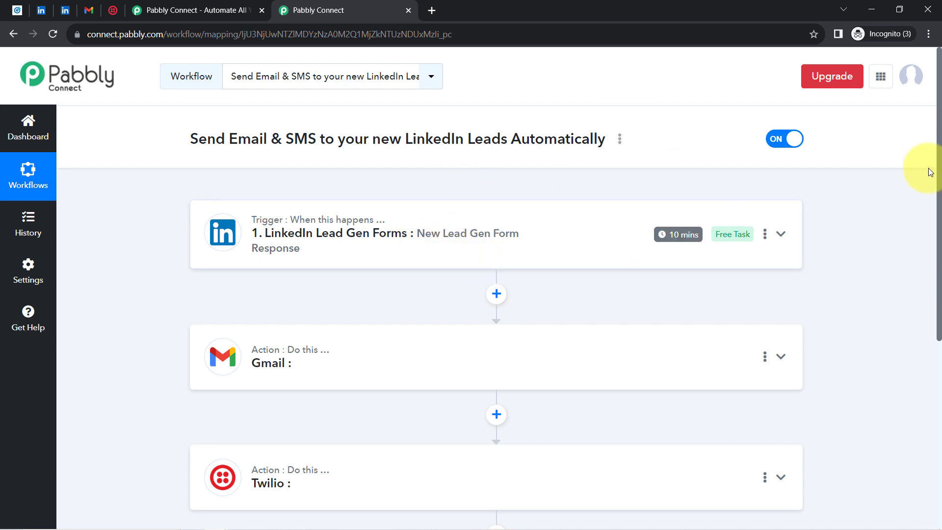
- Expand the Gmail action step and set its action event to Send Email
left_click_drag(937, 160, 937, 225)
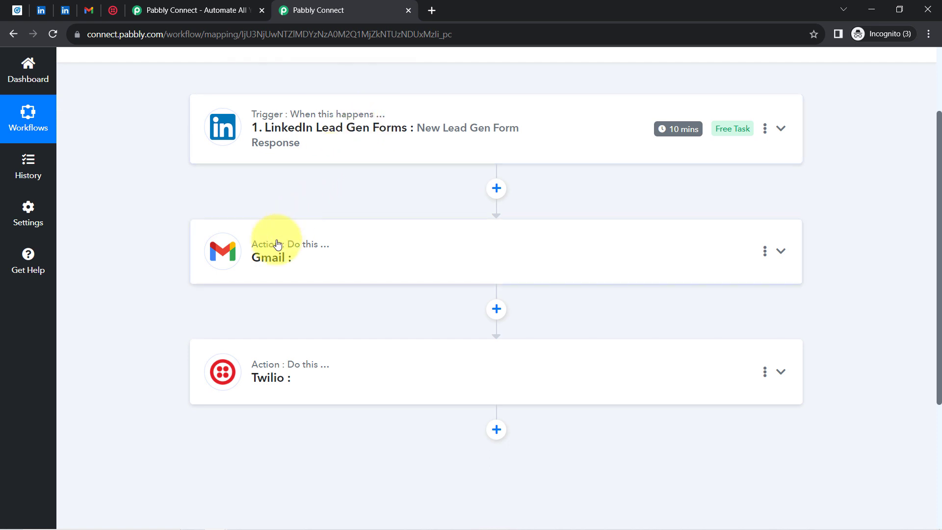
left_click(254, 272)
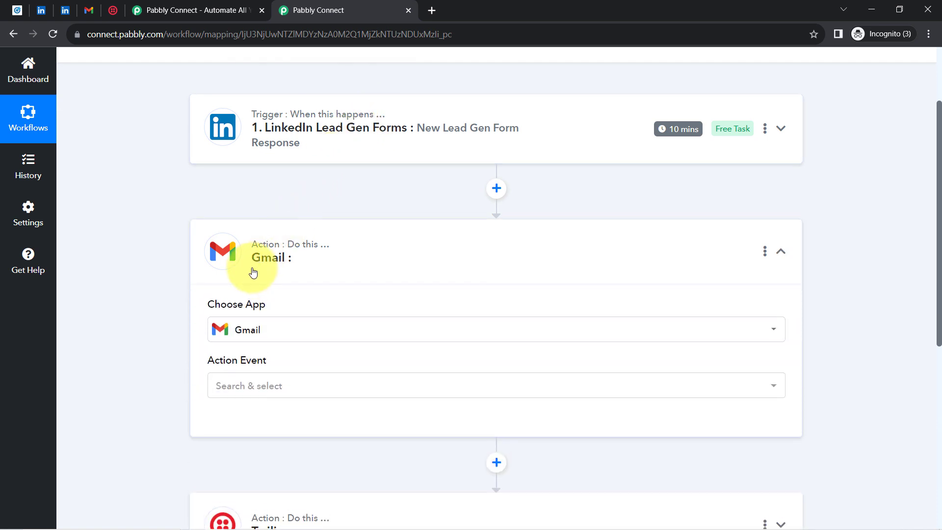
left_click(231, 392)
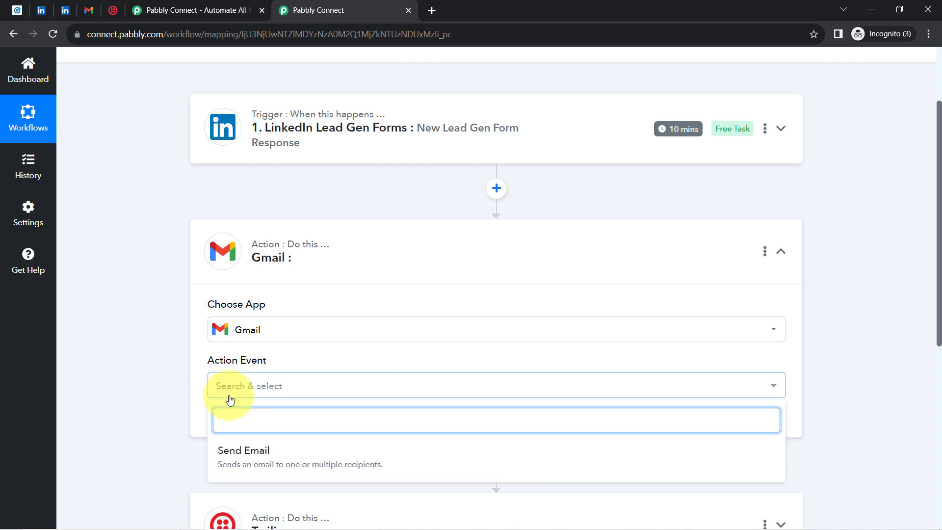
left_click(229, 448)
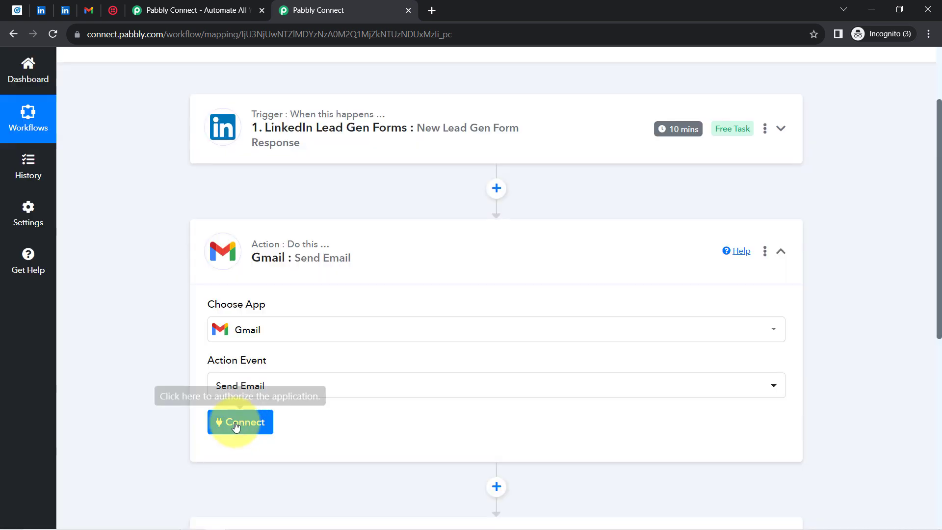
- Open the account connection settings of the Gmail Send Email action
left_click(235, 424)
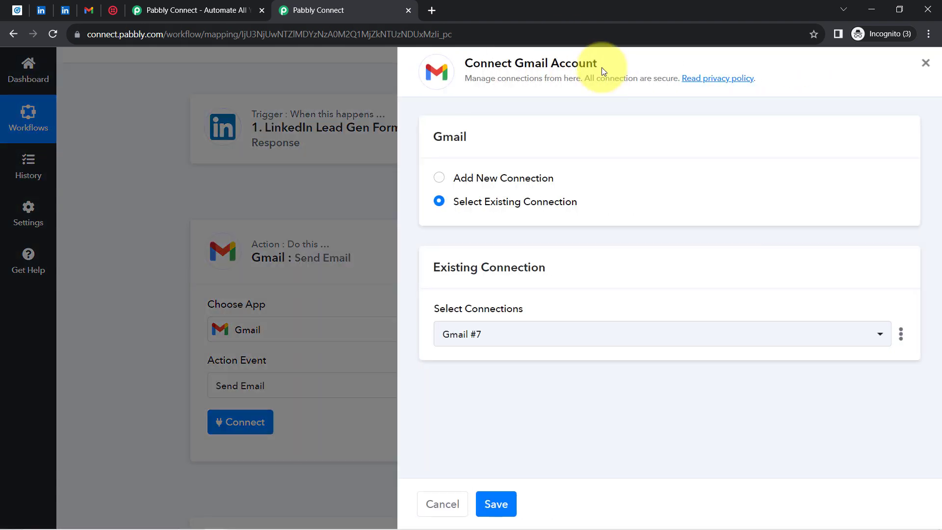
left_click(509, 179)
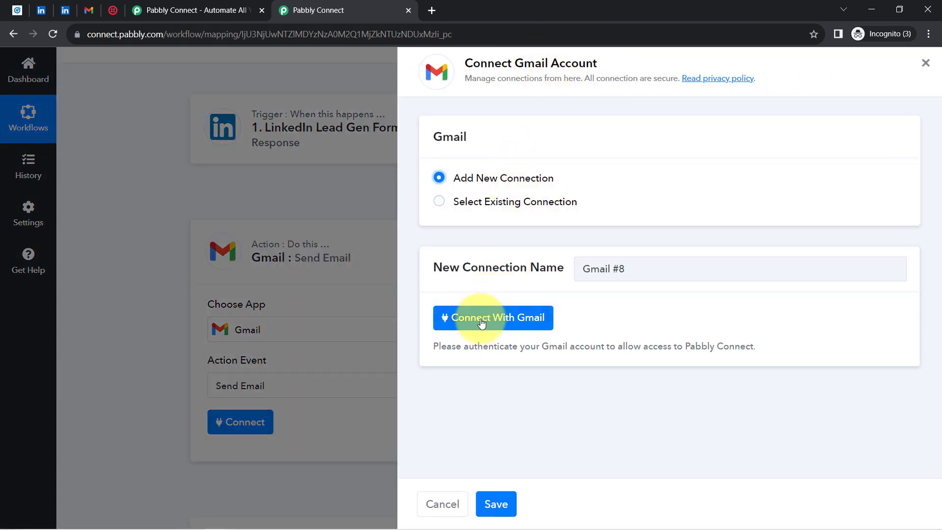
left_click(481, 322)
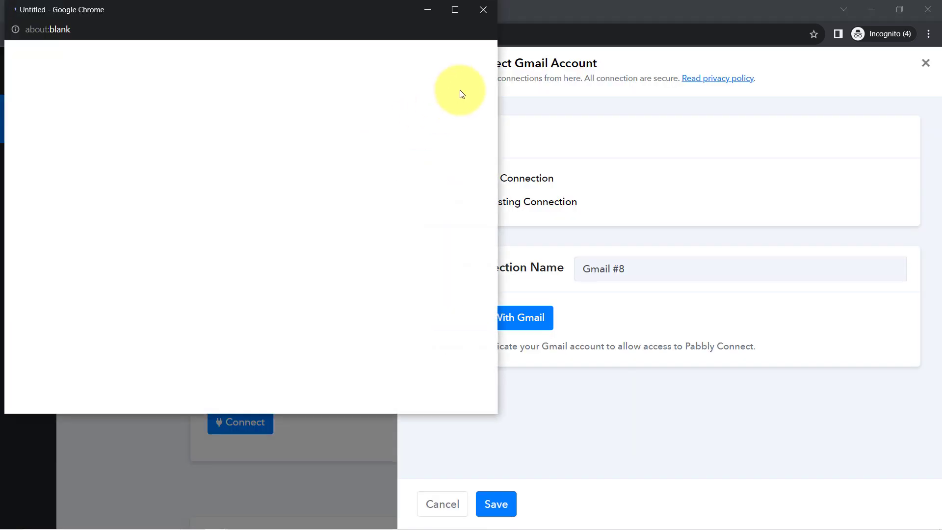
left_click(475, 9)
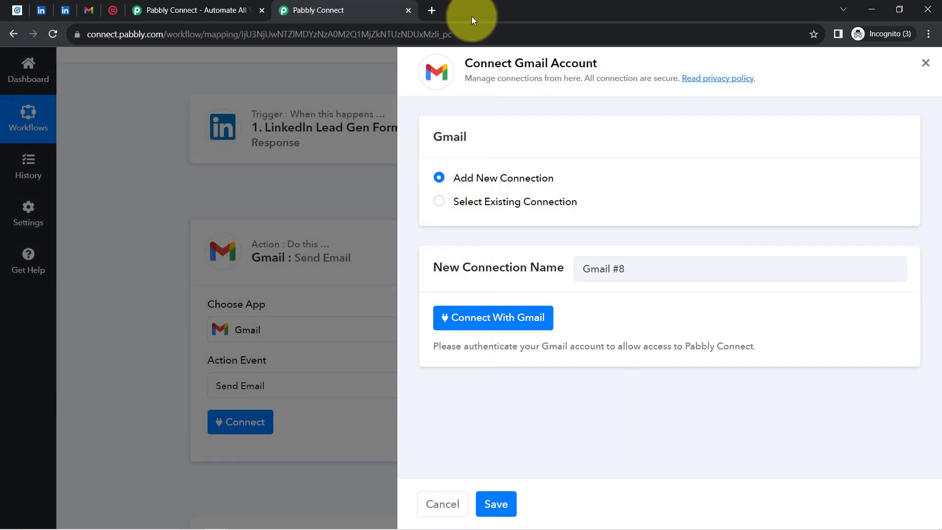
- Connect the Gmail action through the existing connection Gmail #7 and save it
left_click(506, 203)
left_click(496, 503)
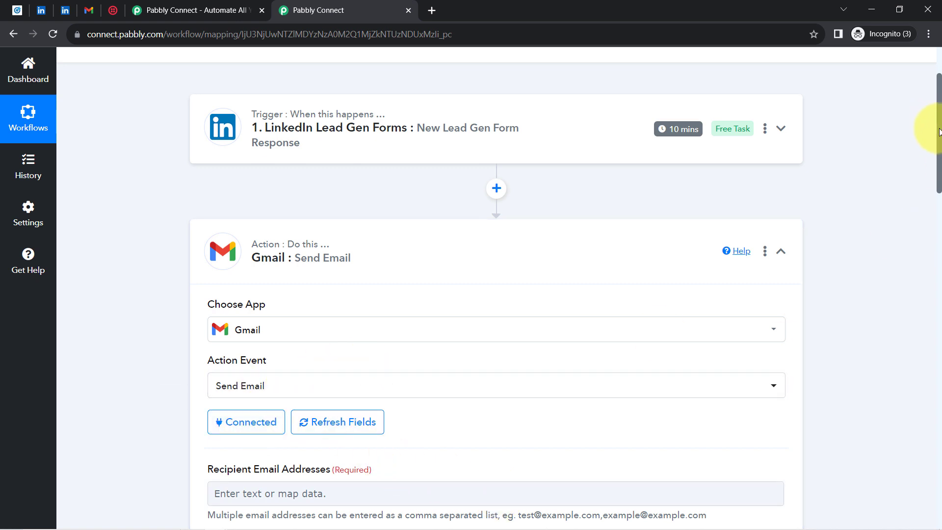
- Review the Gmail recipient field and find the lead's email address in the LinkedIn trigger's received response
left_click_drag(939, 137, 940, 197)
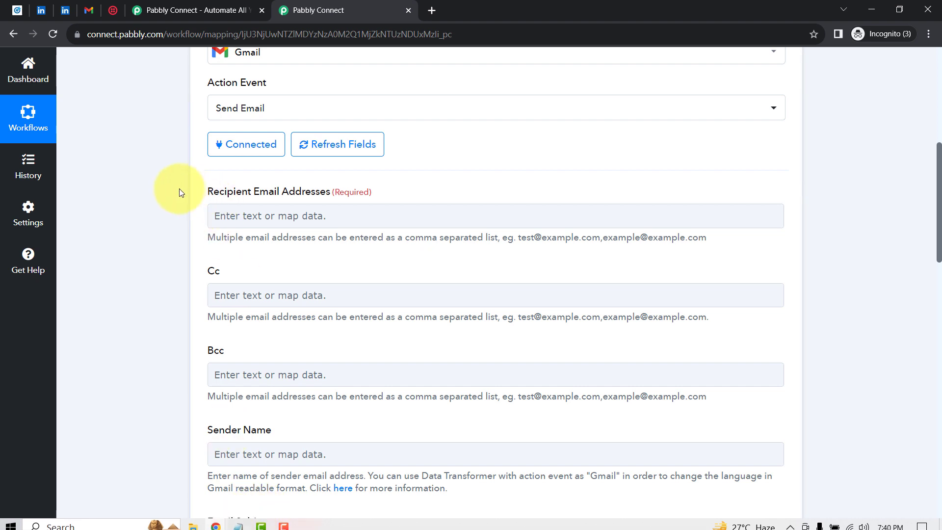
left_click_drag(214, 191, 320, 194)
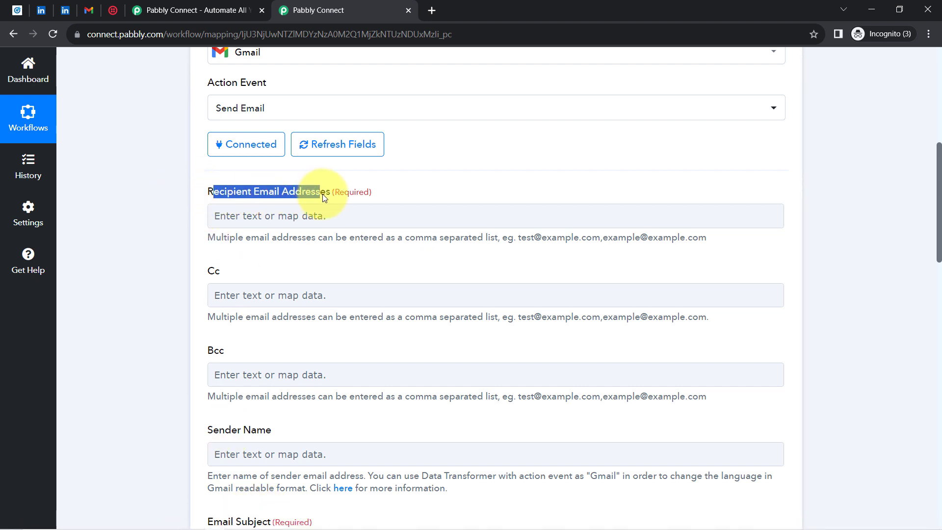
left_click(194, 257)
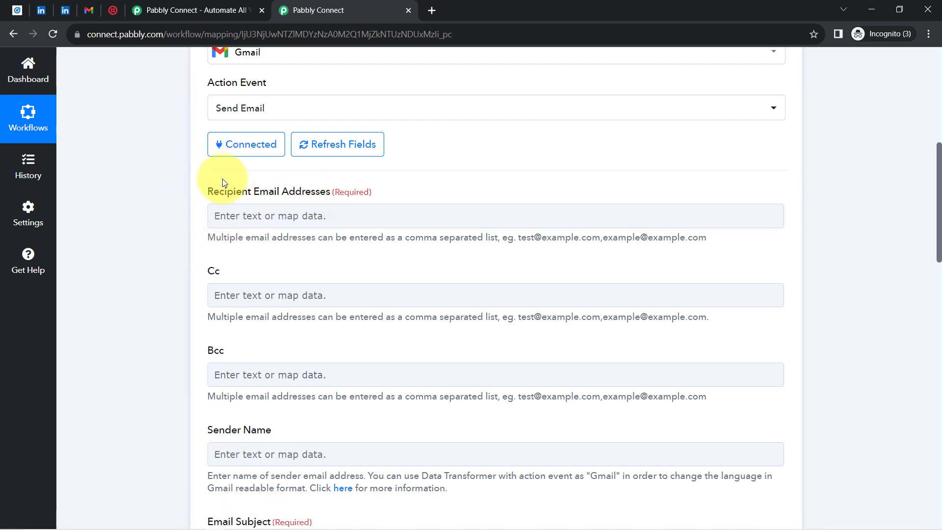
left_click_drag(939, 255, 936, 182)
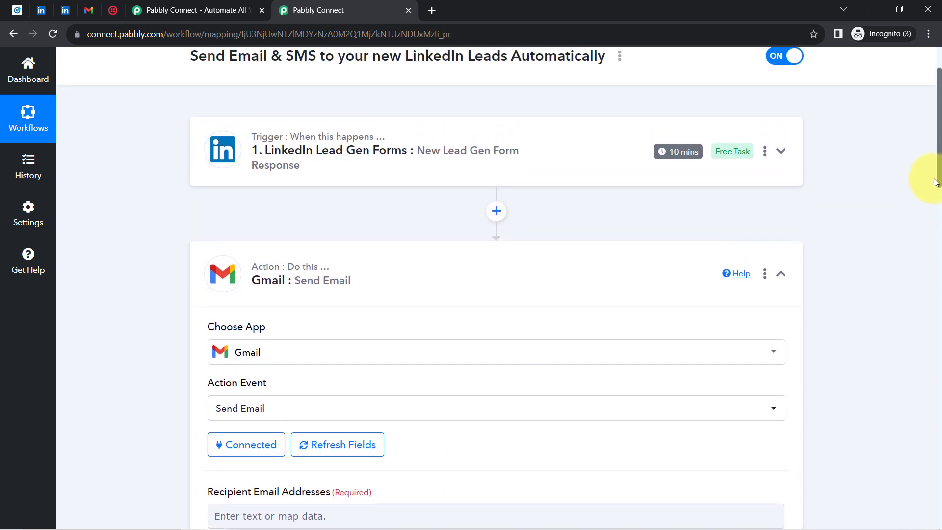
left_click(432, 152)
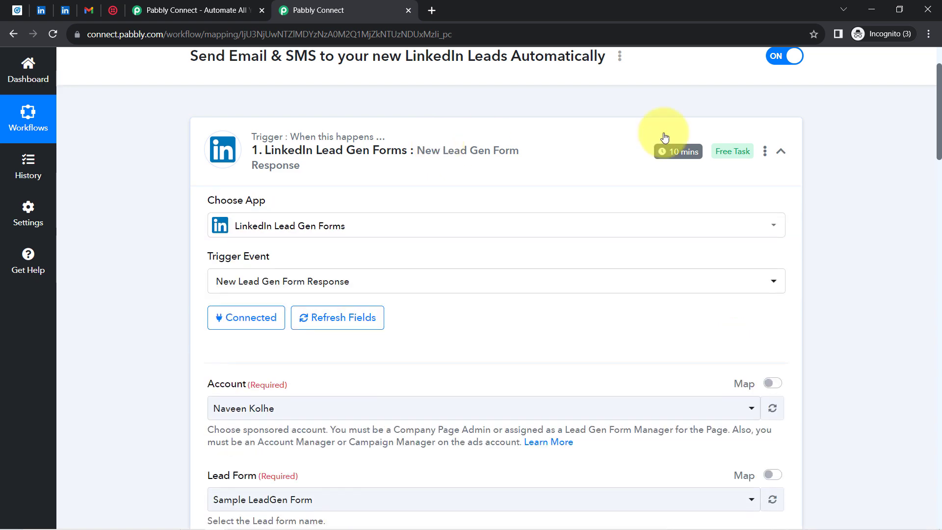
left_click_drag(940, 91, 938, 213)
left_click_drag(787, 335, 783, 202)
left_click_drag(510, 283, 700, 255)
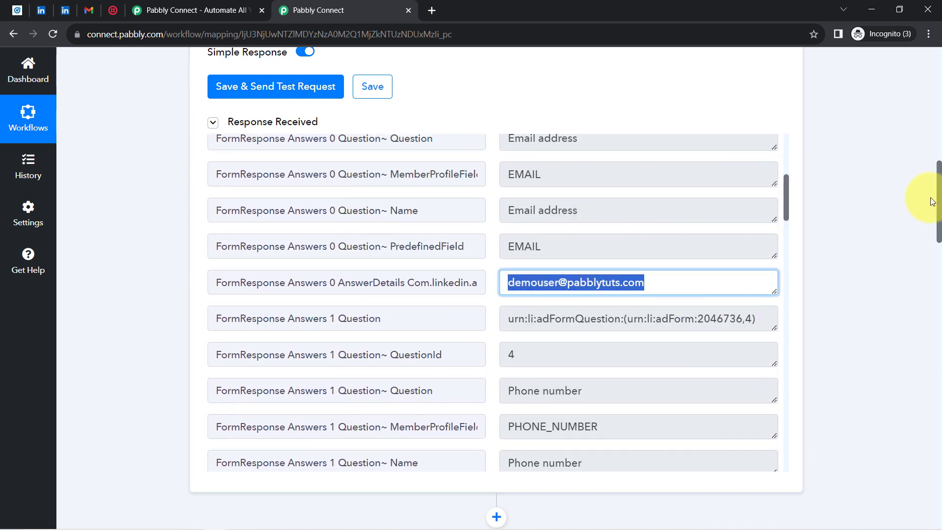
- Map the Gmail recipient email addresses to the LinkedIn trigger's Question Answers Email Address
left_click_drag(938, 198, 934, 311)
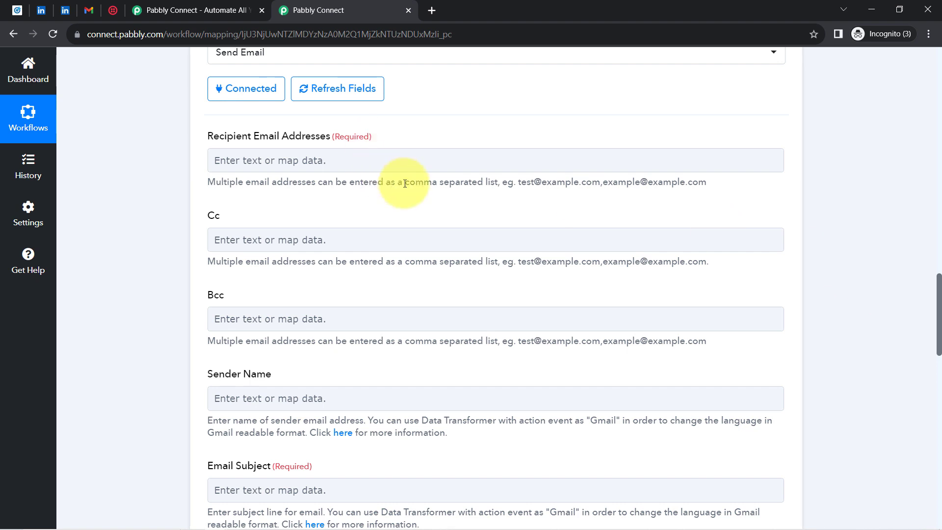
left_click(259, 166)
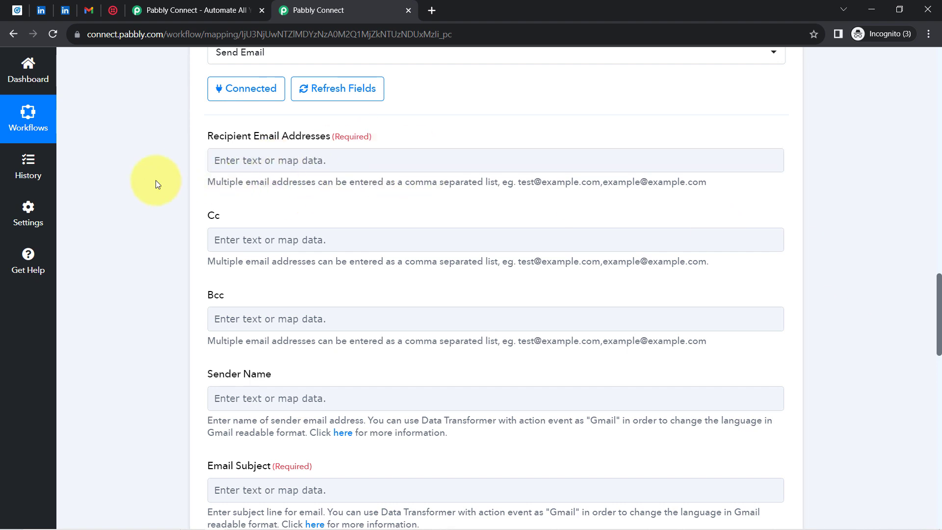
left_click(227, 157)
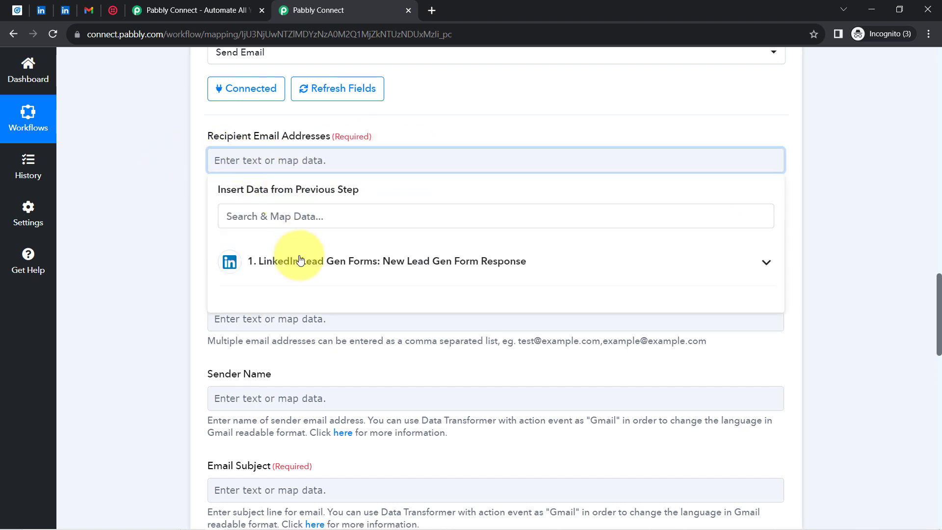
left_click(303, 263)
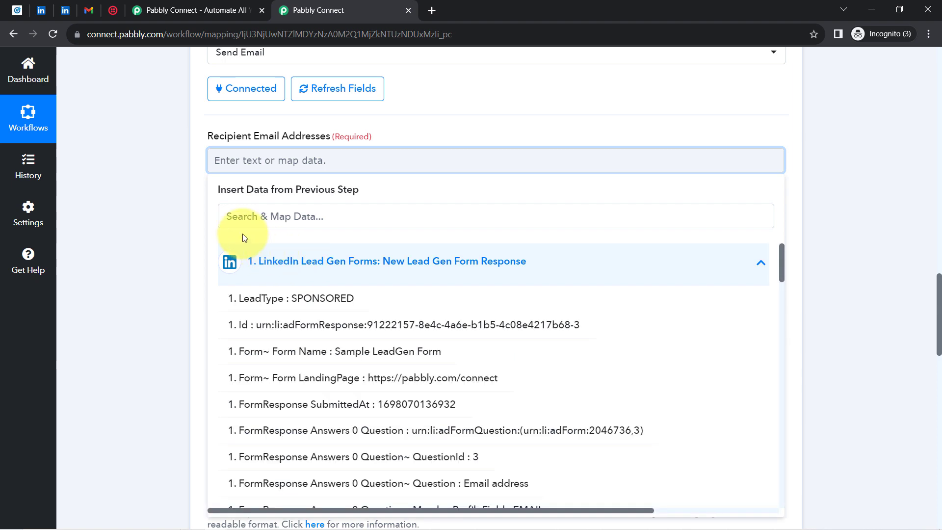
left_click(252, 220)
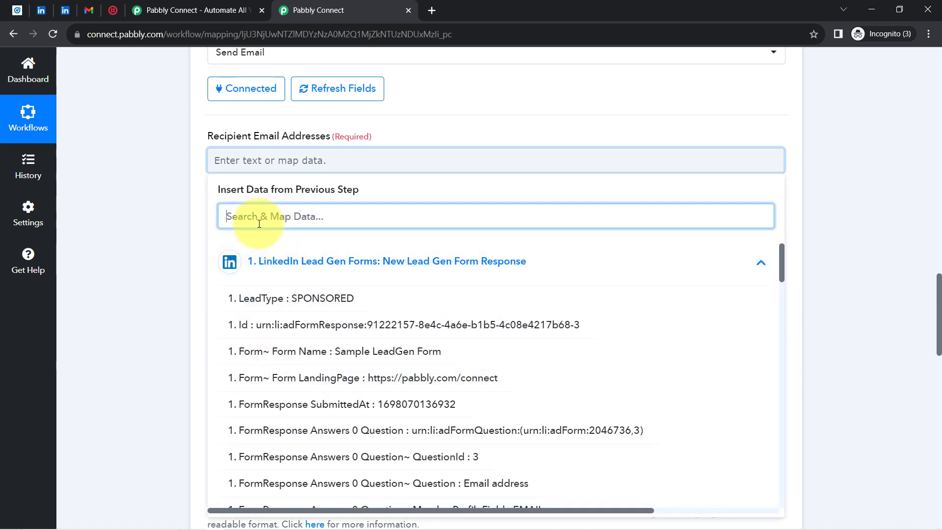
type("@")
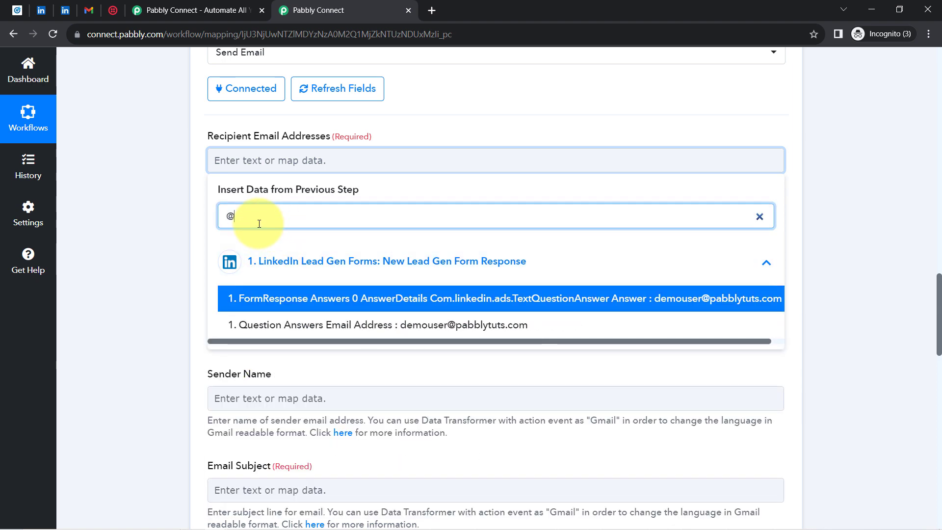
left_click(328, 325)
left_click(141, 246)
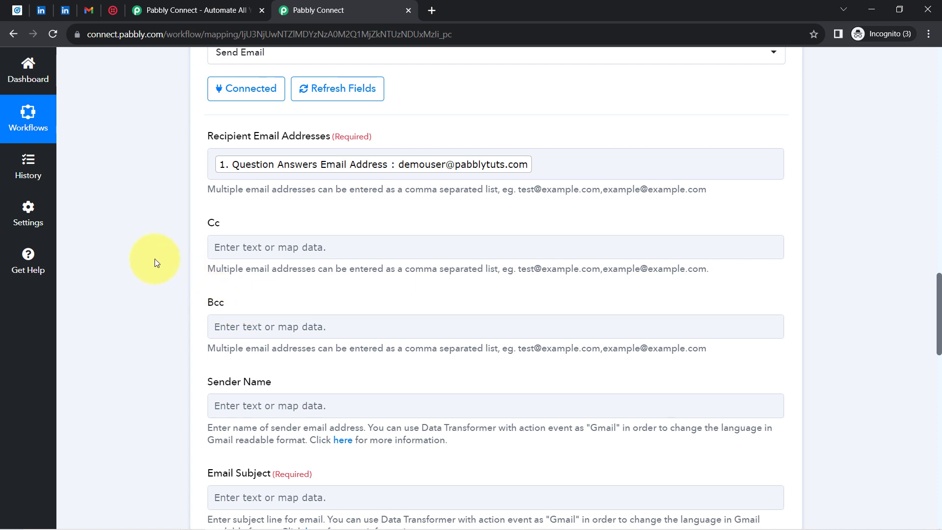
- Enter Pabbly Connect as the sender name of the Gmail email
scroll(155, 263, "down", 3)
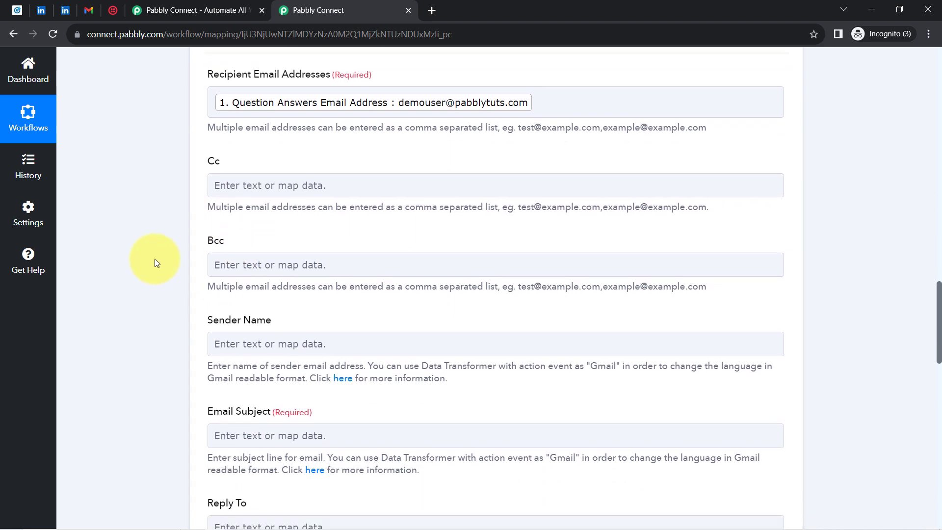
scroll(154, 258, "down", 2)
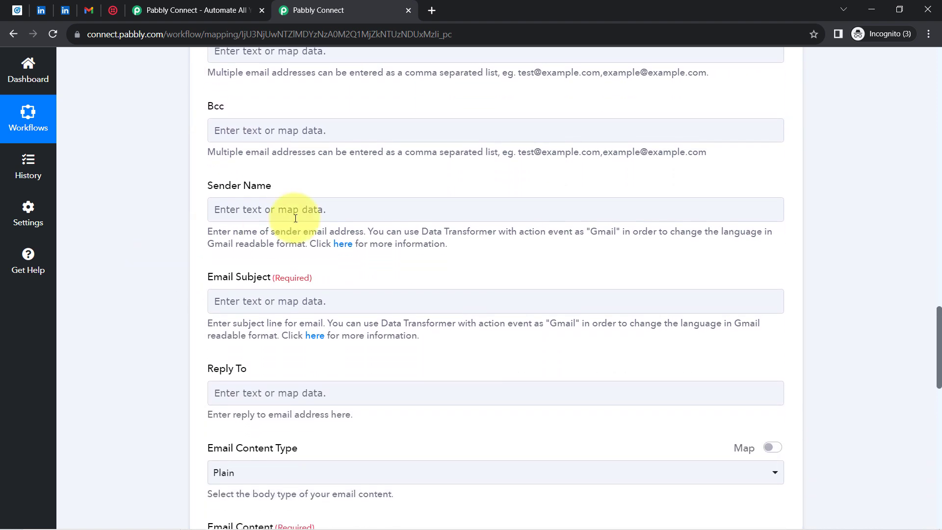
left_click(272, 216)
type("Pabbly Connect")
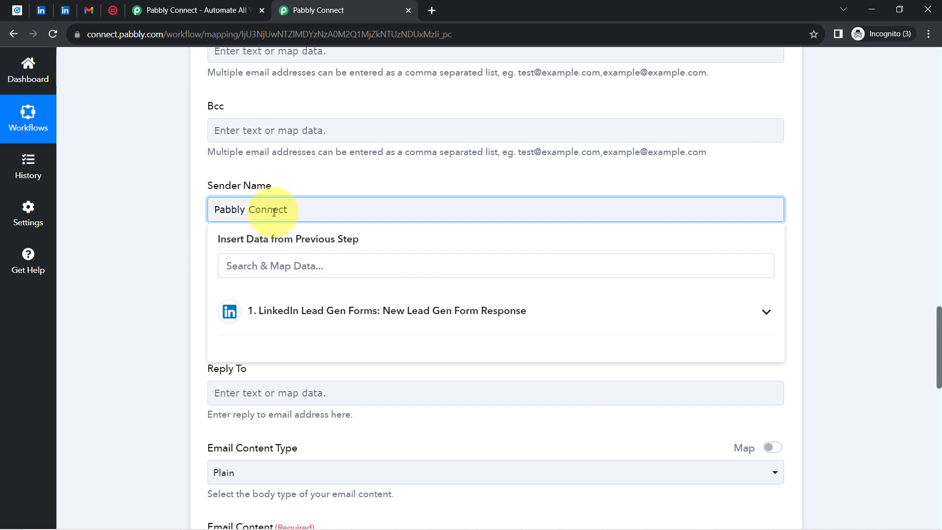
left_click(148, 251)
- Enter "Thank you for submitting the form!" as the email subject
left_click(244, 305)
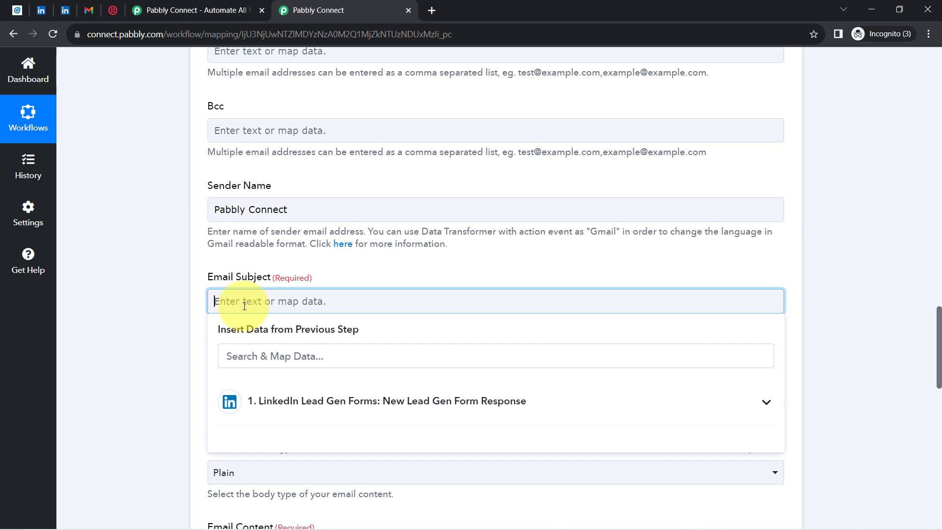
type("Thank you for subitting the for")
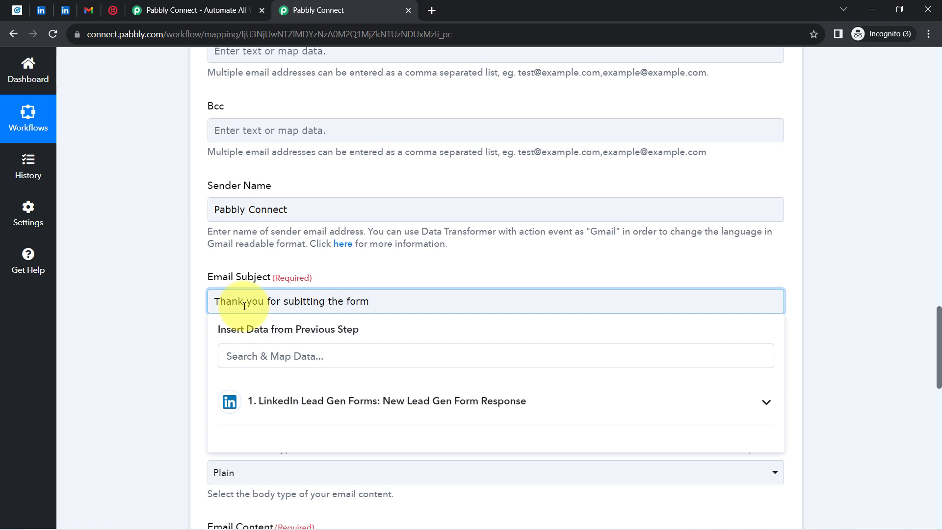
type("m")
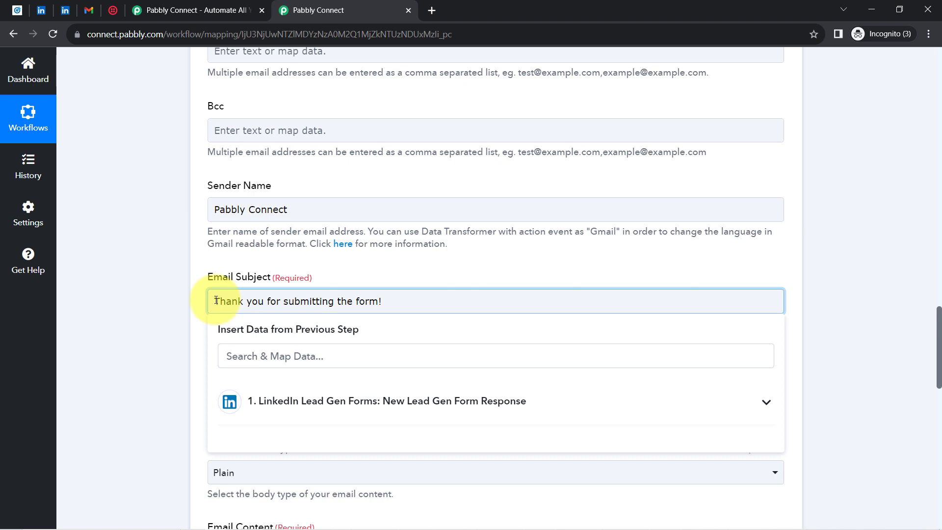
- Insert the trigger's Question Answers First Name and a comma in front of the email subject text
left_click(263, 399)
left_click(249, 354)
type("pabbly")
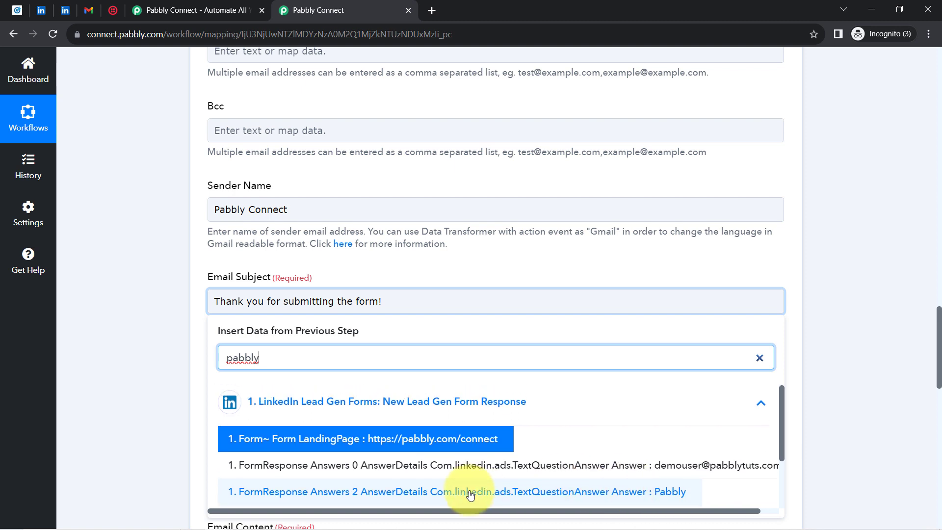
left_click(473, 492)
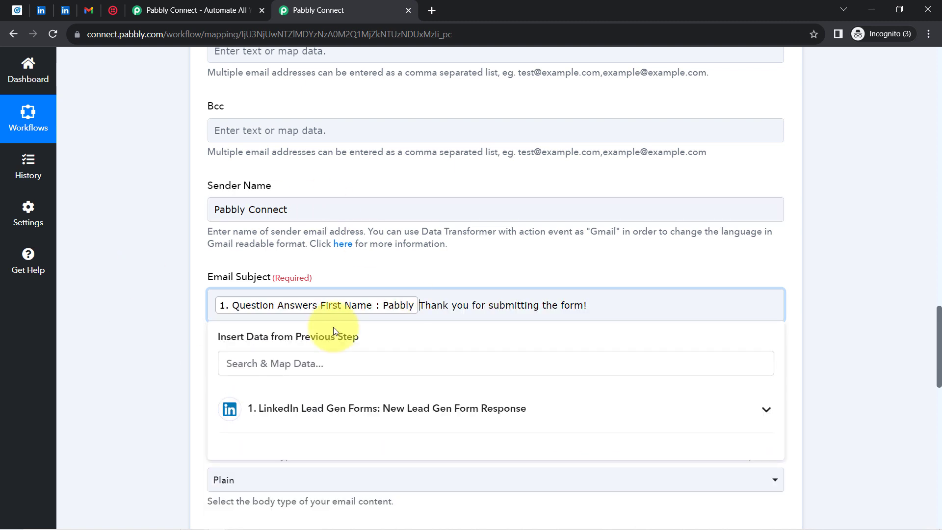
left_click(422, 310)
type(",")
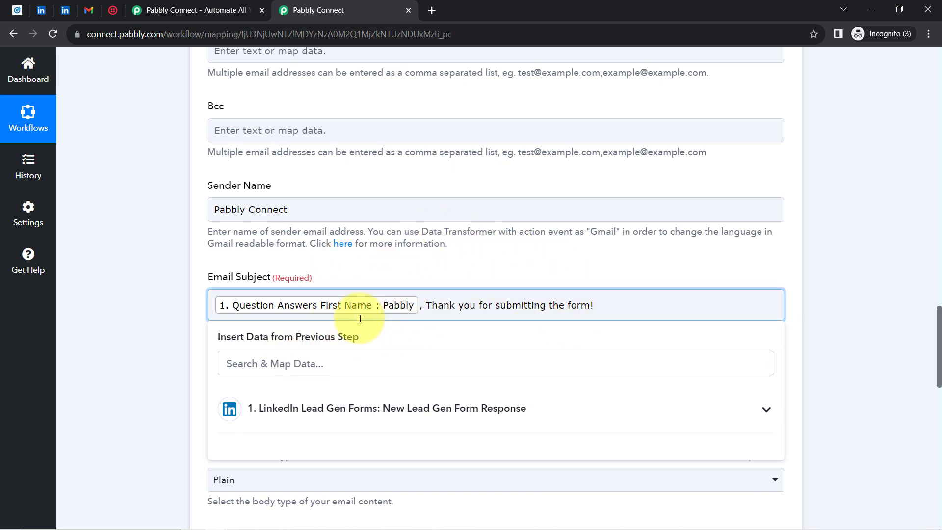
- Replace the sender name with Team SEO
double_click(231, 210)
triple_click(230, 210)
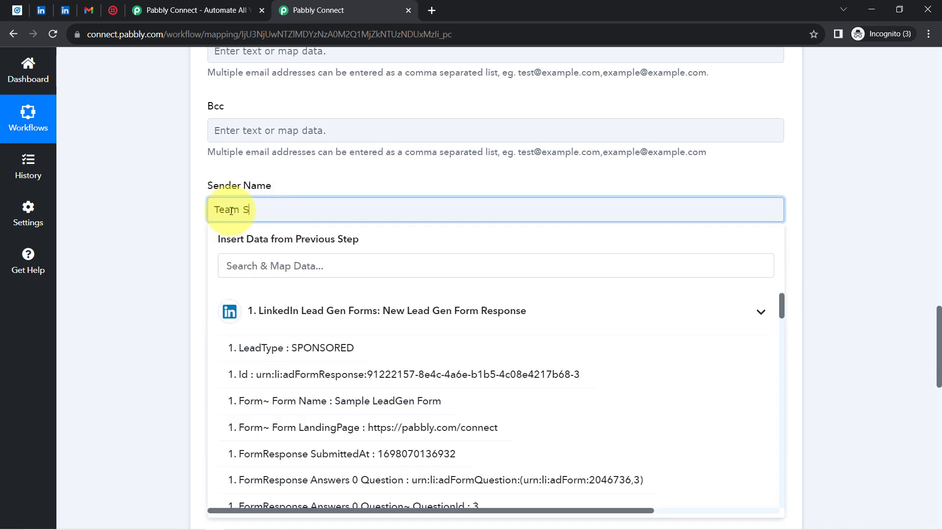
left_click(189, 226)
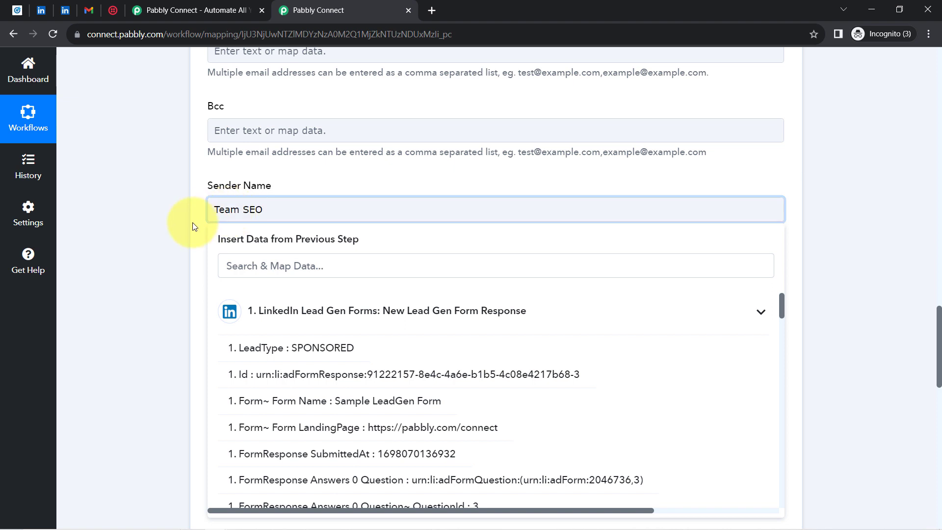
- Check the available Email Content Type options and the guidance for the required Email Content field
scroll(187, 241, "down", 4)
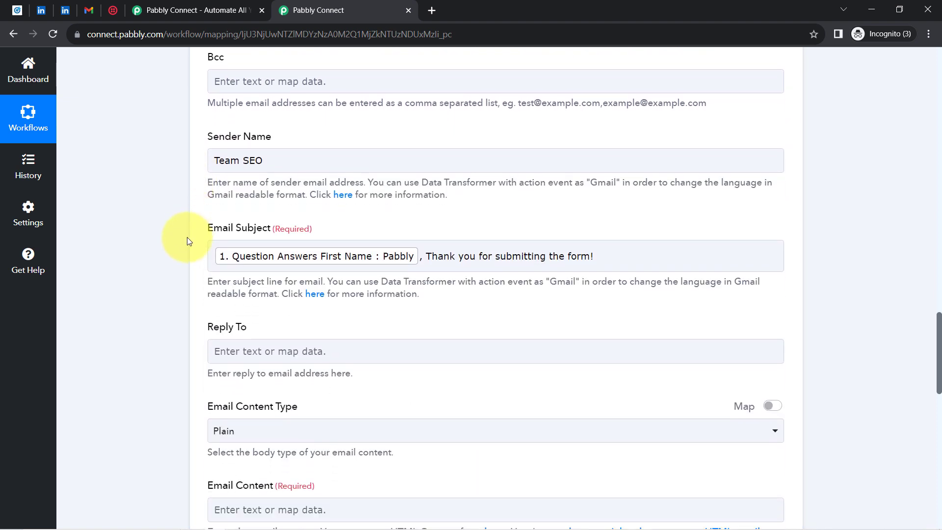
scroll(187, 238, "down", 3)
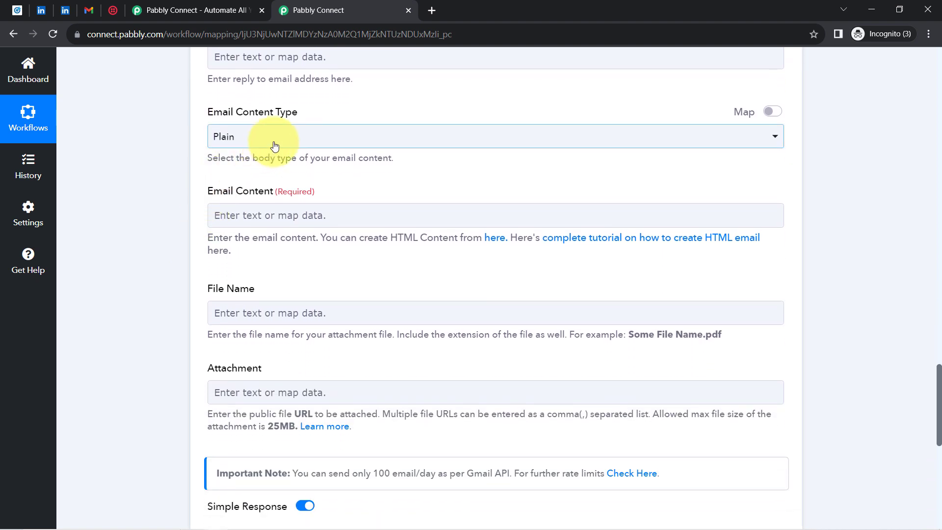
left_click(233, 143)
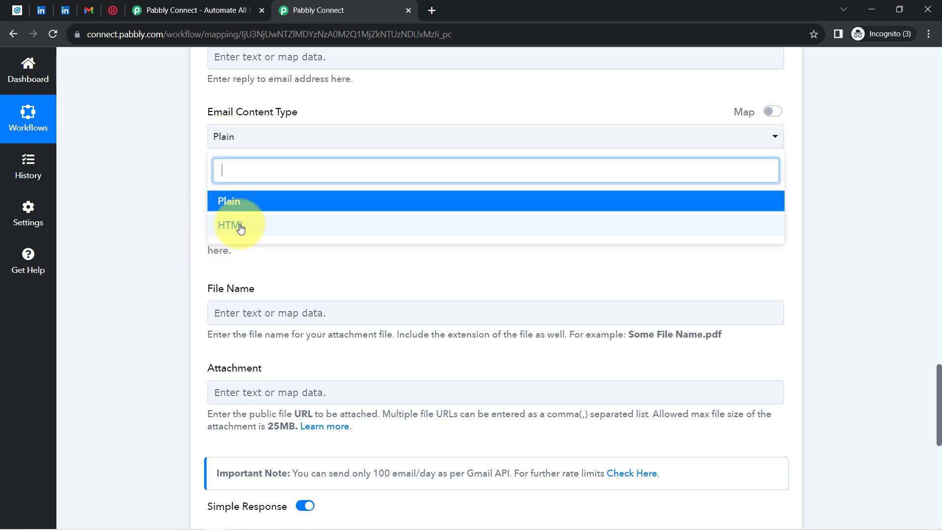
left_click(170, 243)
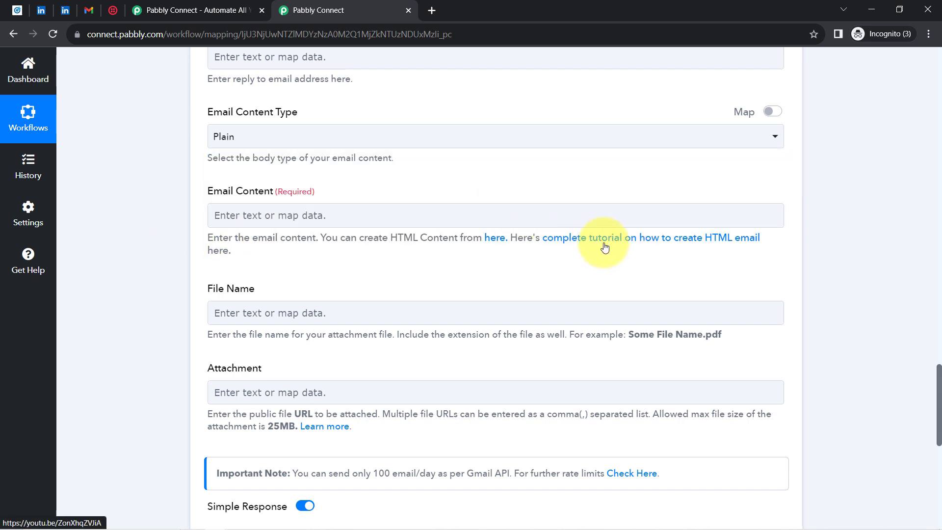
left_click(591, 226)
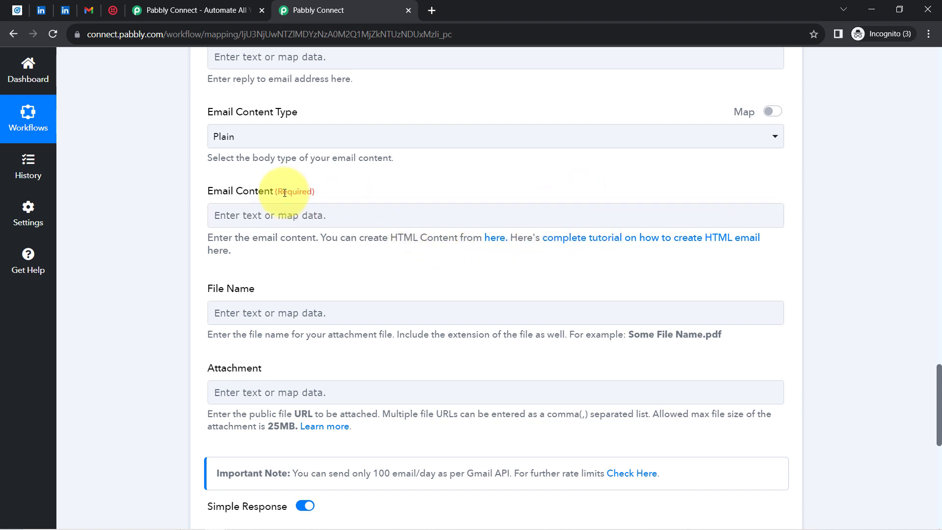
left_click_drag(214, 191, 290, 190)
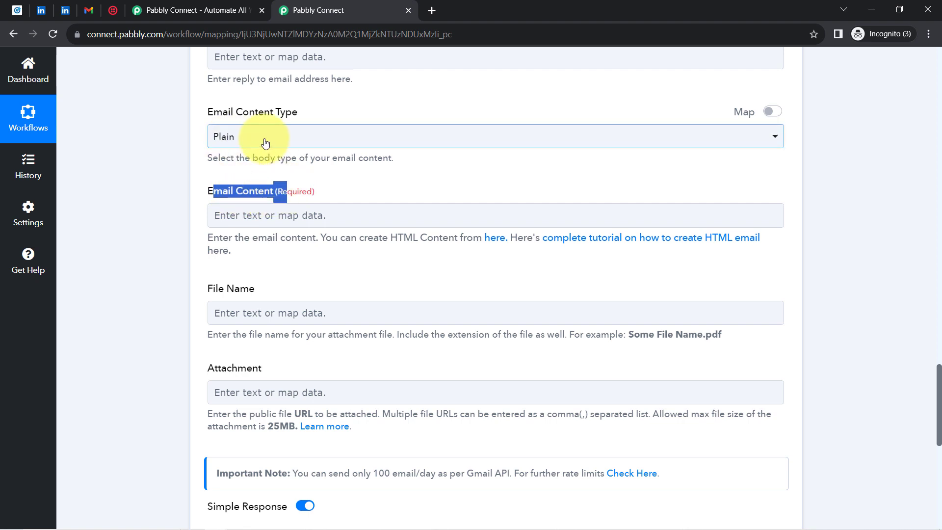
- Copy the message template from the open Notepad note, "Hello <name>," through "Regards,", and paste it into the Email Content field
left_click(182, 241)
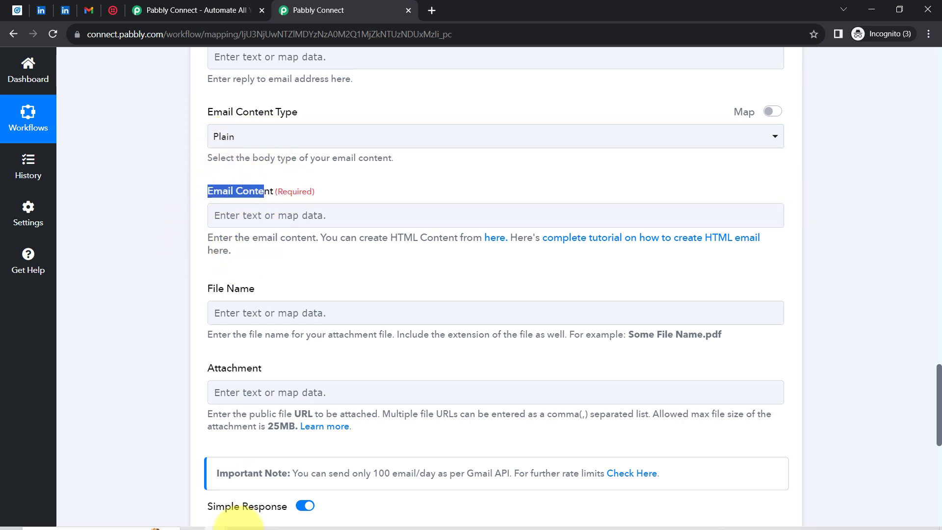
left_click(235, 522)
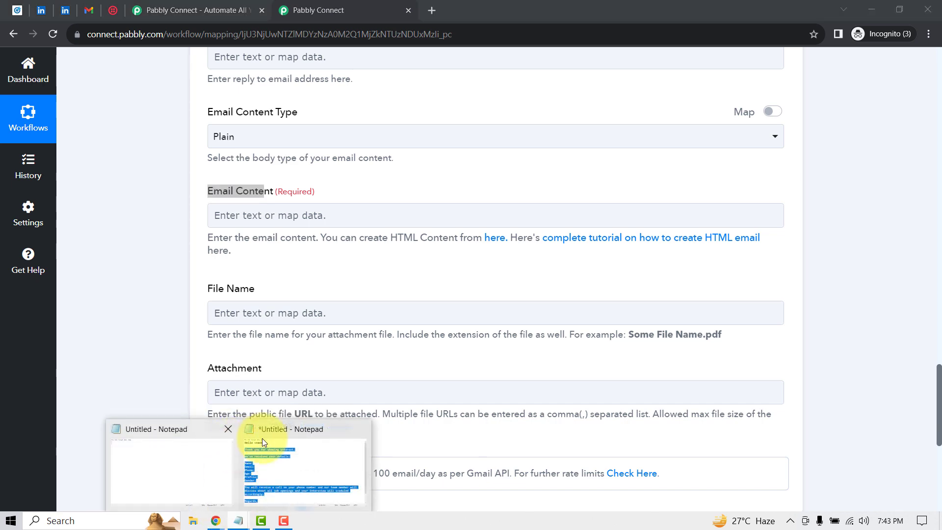
left_click(293, 456)
left_click(246, 283)
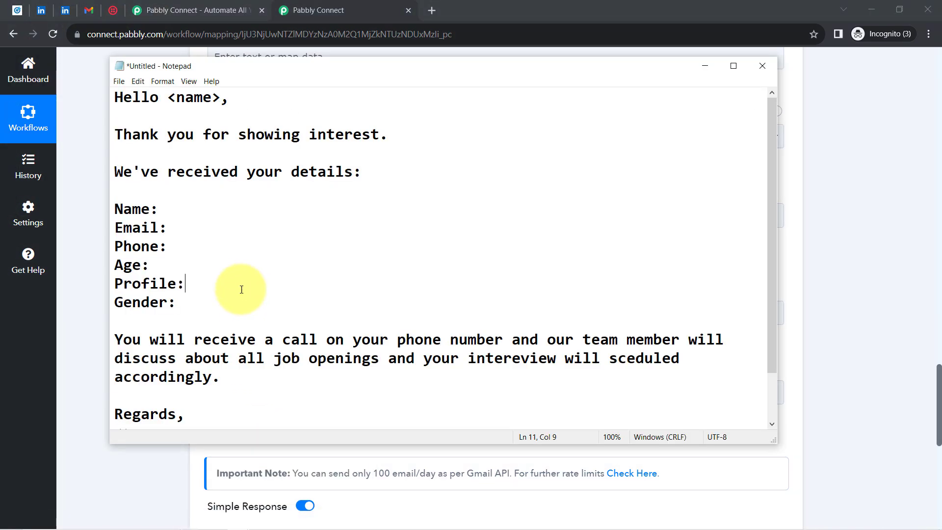
left_click_drag(200, 413, 108, 85)
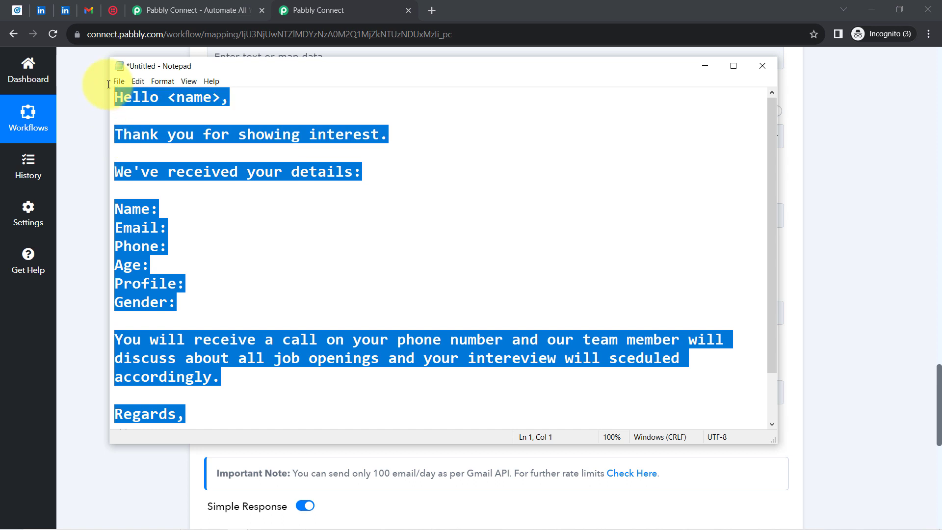
left_click(98, 97)
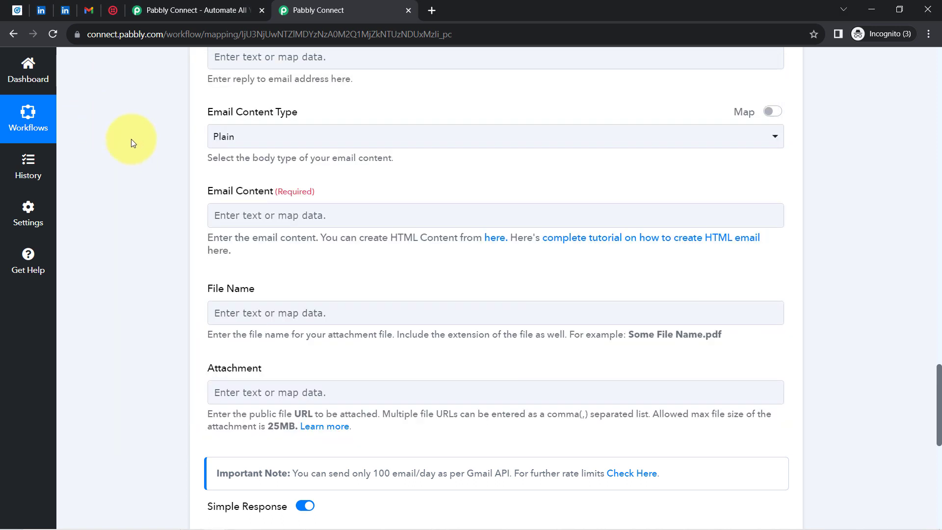
left_click(241, 216)
type("Hello <name>,Thank you for showing interest.We've received your details:Name: Email: Phone: Age: Profile: Gender:You will receive a call on your phone number and our team member will discuss about all job openings and your intereview will sceduled accordingly.Regards,")
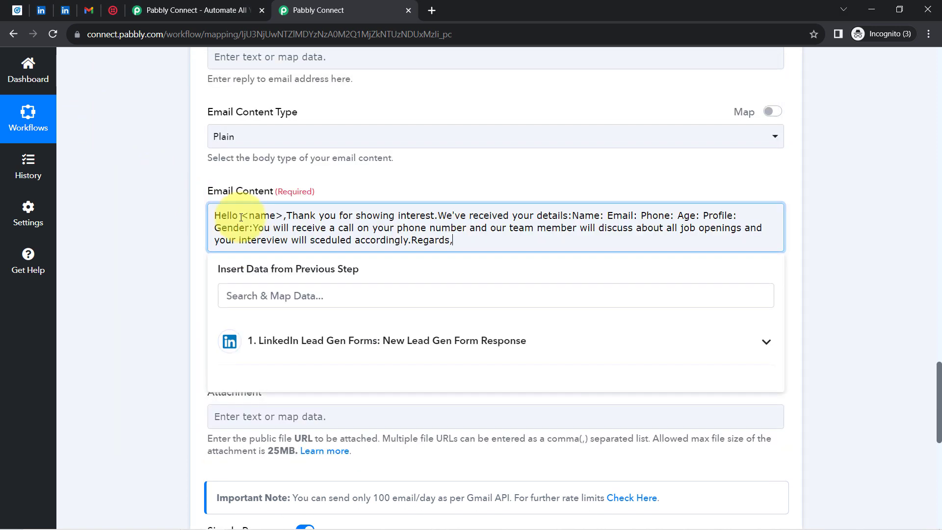
- Separate the greeting, the thank-you sentence and the "We've received your details:" line in the email content with blank lines
left_click(289, 216)
key("Return")
key("Return")
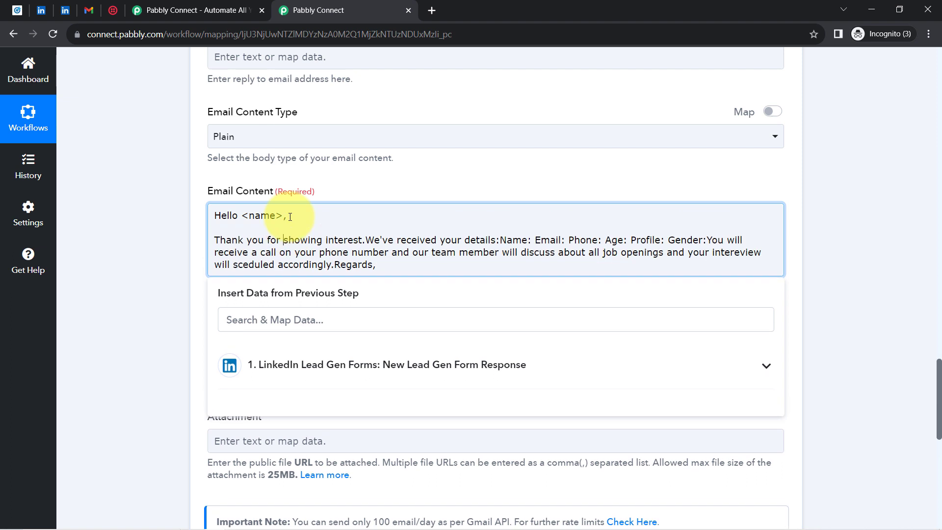
key("Return")
key("Return")
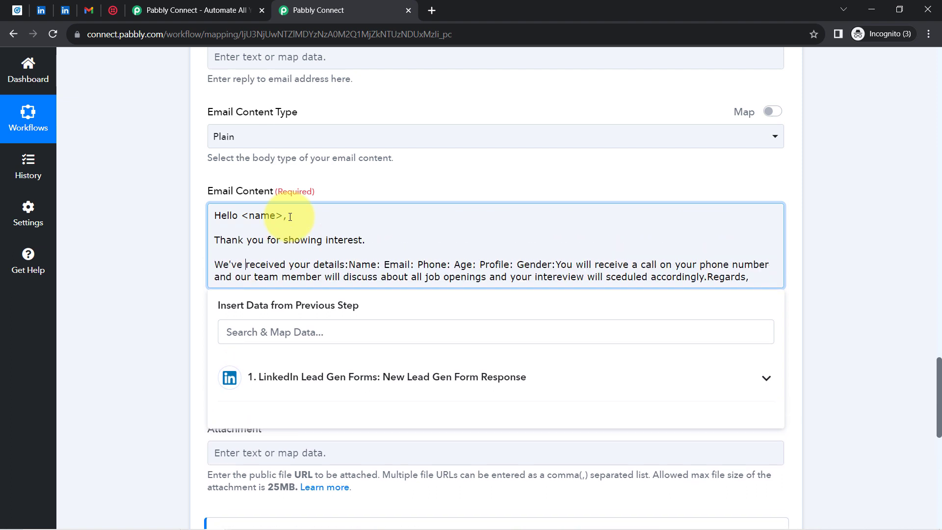
key("Return")
key("Return")
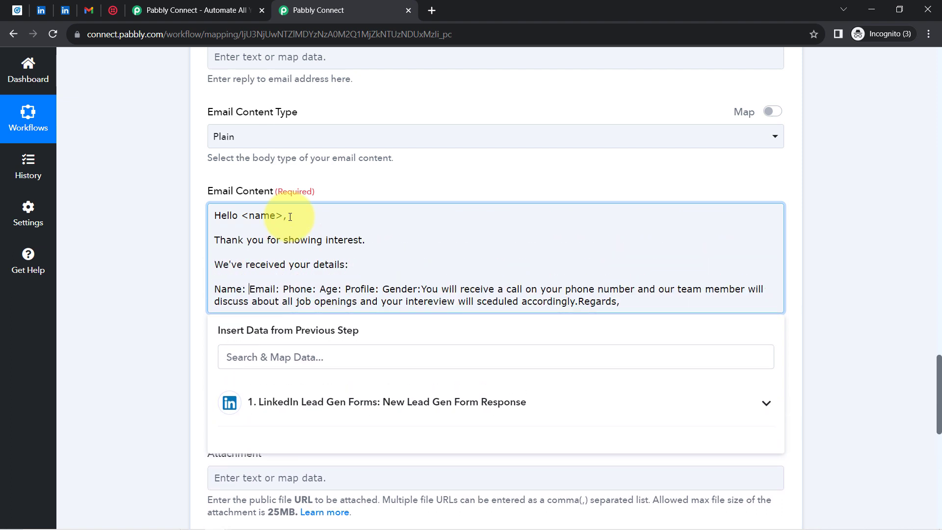
- Put Email, Phone, Profile and Gender on their own lines and separate the closing paragraph with a blank line
key("Return")
key("Return")
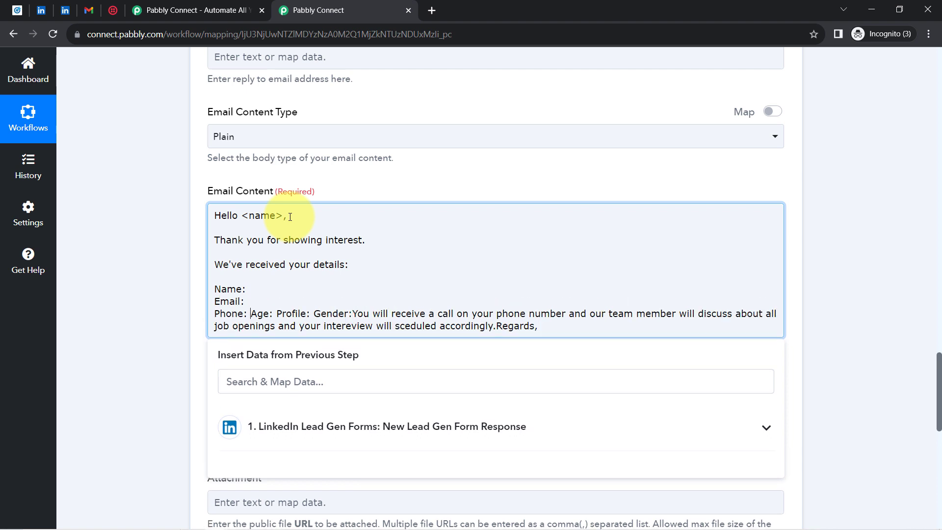
key("Return")
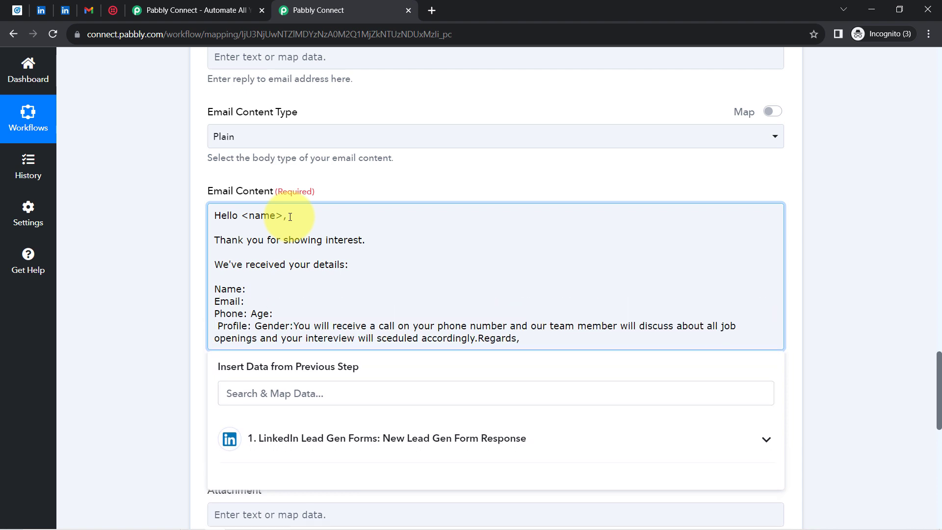
key("Delete")
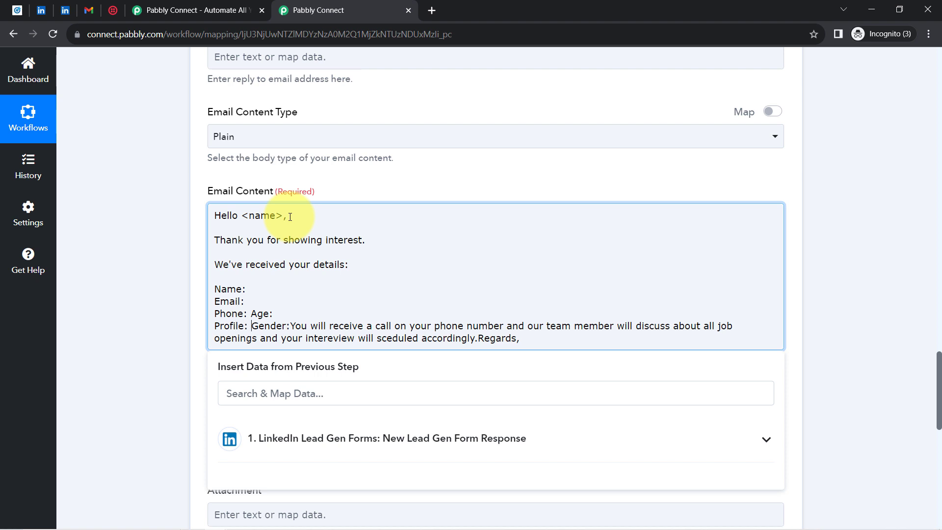
key("Return")
key("Return")
key("Return")
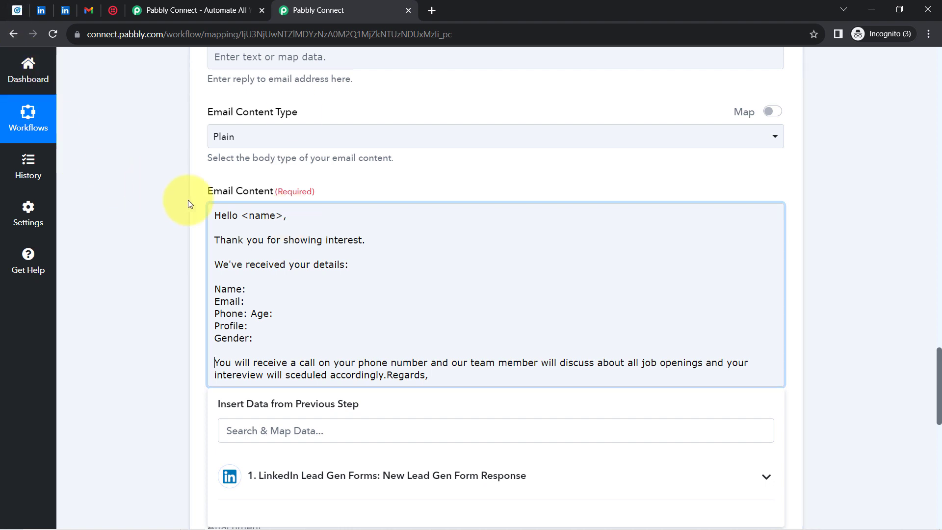
- Replace the <name> placeholder in the email greeting with the trigger's Question Answers First Name
left_click_drag(282, 217, 244, 220)
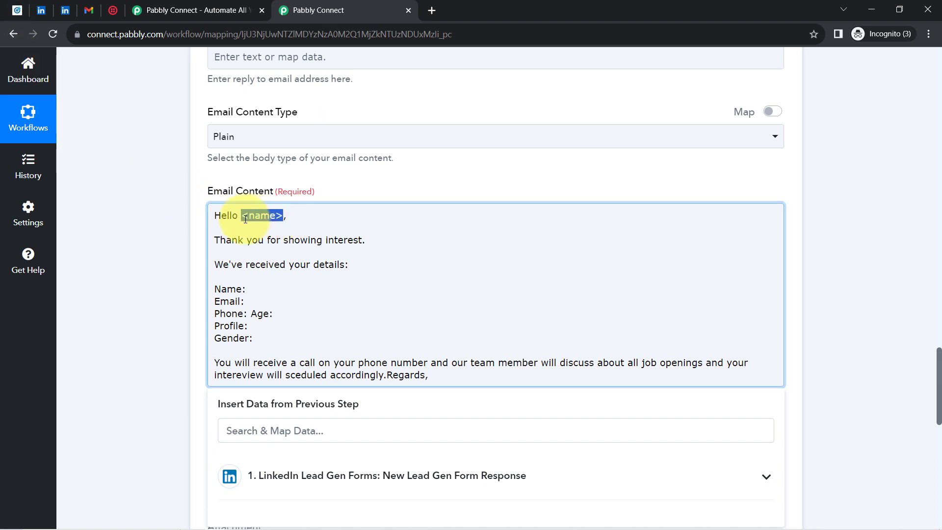
key("BackSpace")
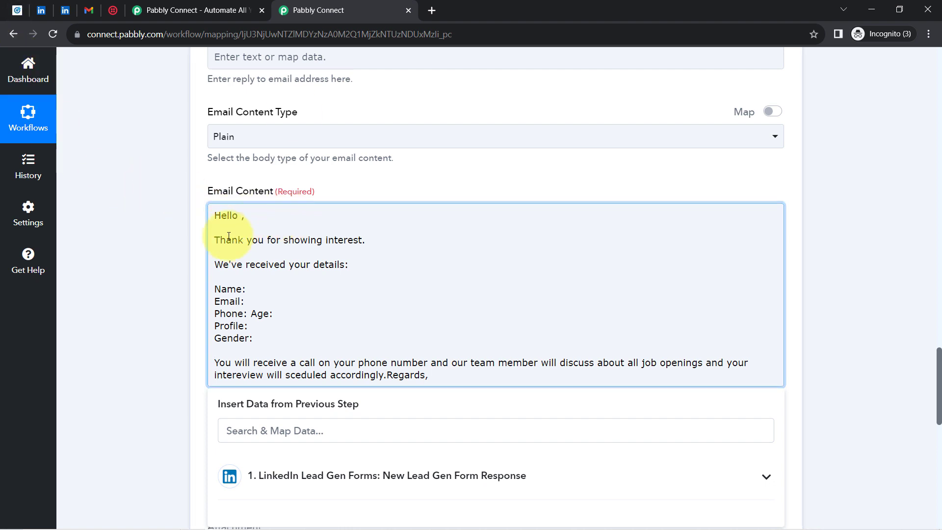
left_click(242, 438)
type("demo")
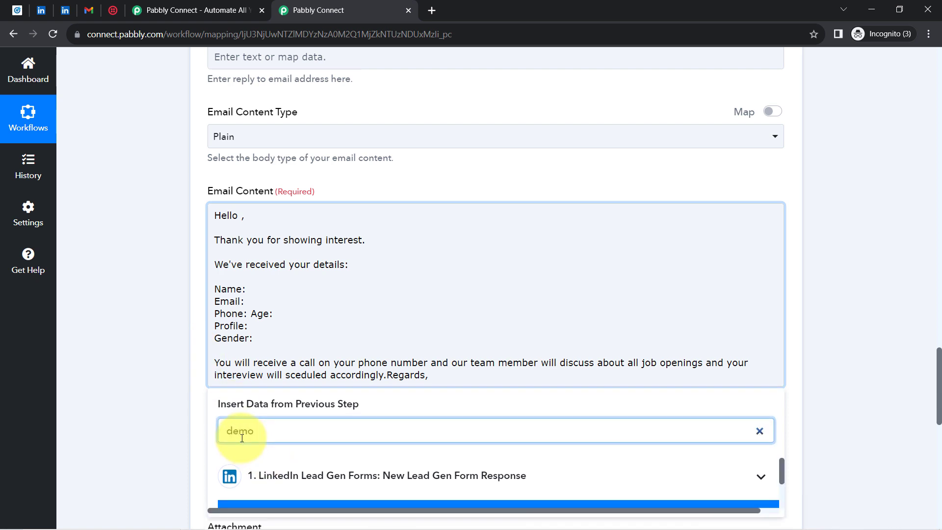
left_click(186, 426)
scroll(187, 426, "up", 5)
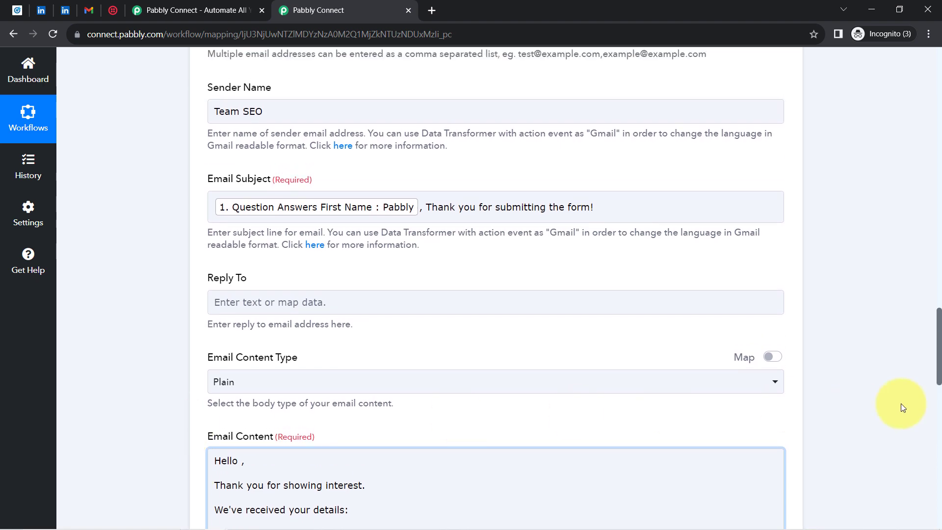
left_click_drag(938, 349, 928, 405)
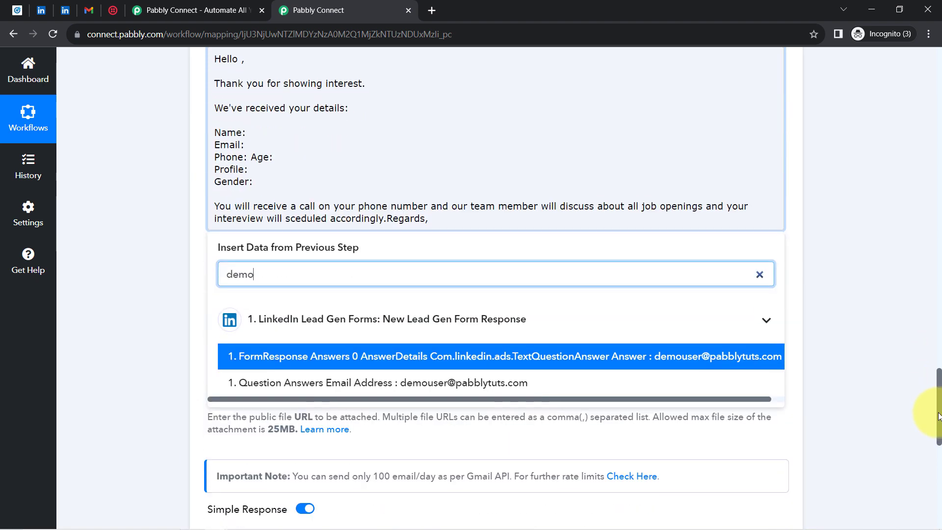
double_click(241, 263)
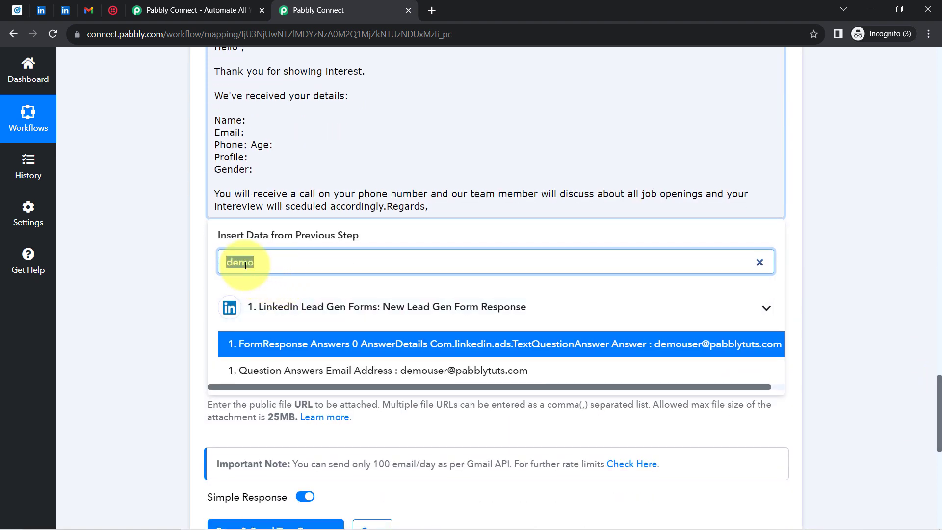
type("pabb")
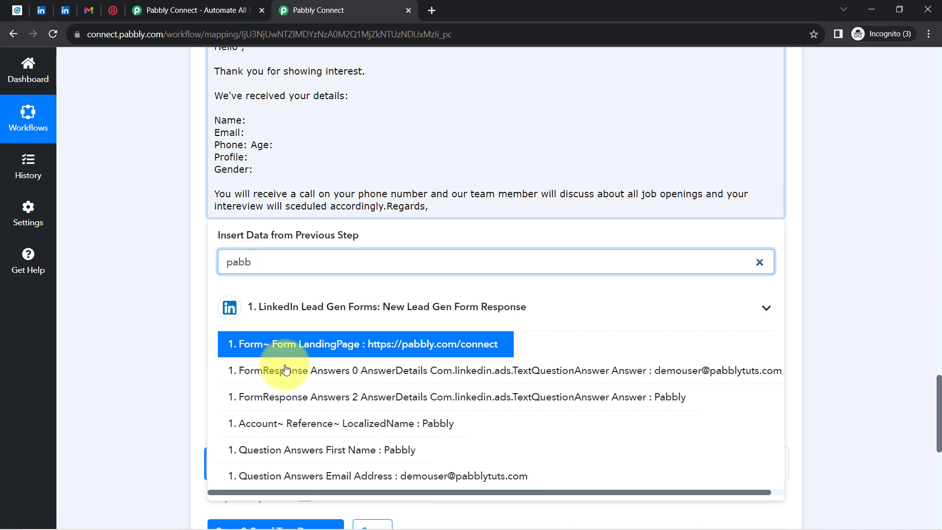
left_click(334, 451)
left_click(163, 123)
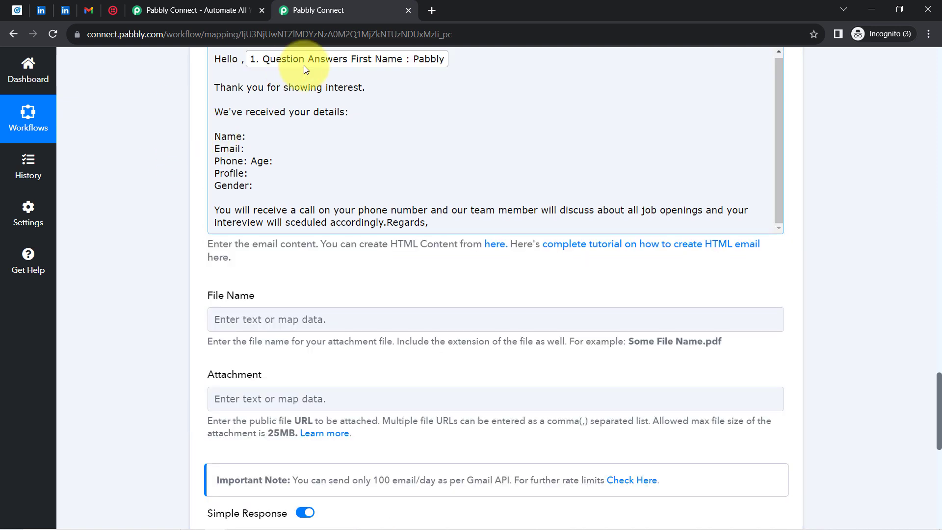
- Map the trigger's Question Answers First Name and Last Name after the Name label in the email content
left_click_drag(257, 113, 348, 112)
left_click(248, 137)
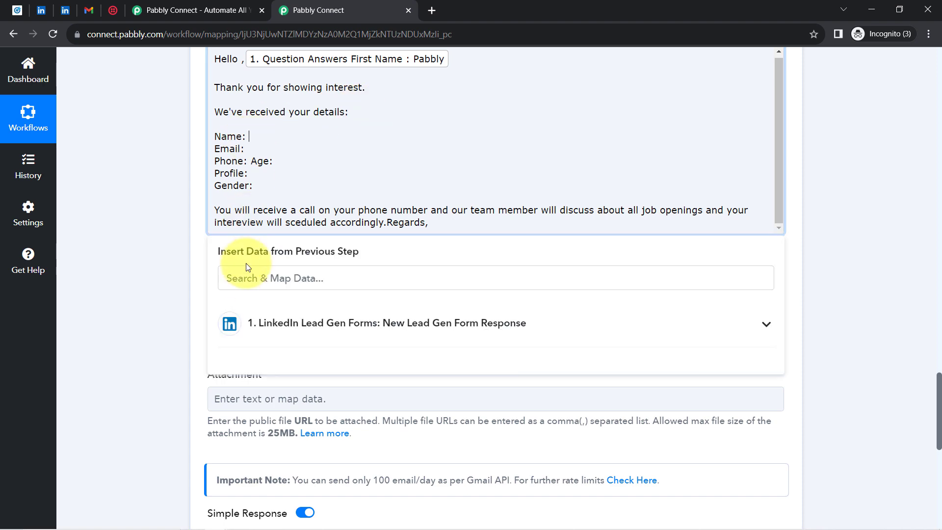
left_click(240, 278)
type("dem")
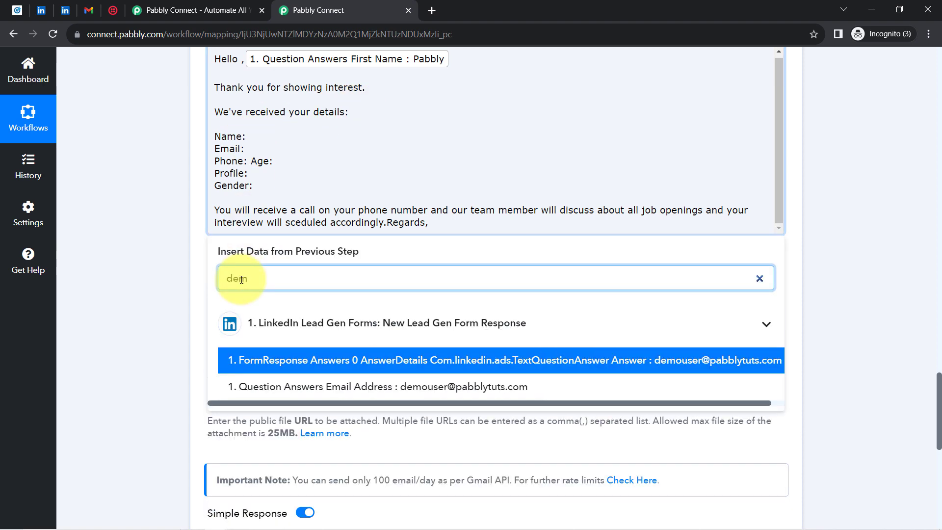
key("BackSpace")
key("BackSpace")
key("BackSpace")
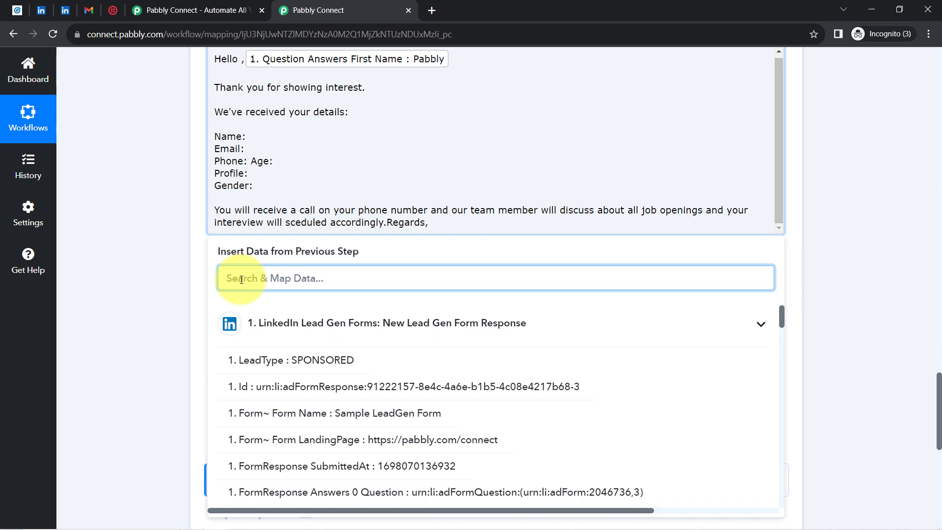
type("pabbly")
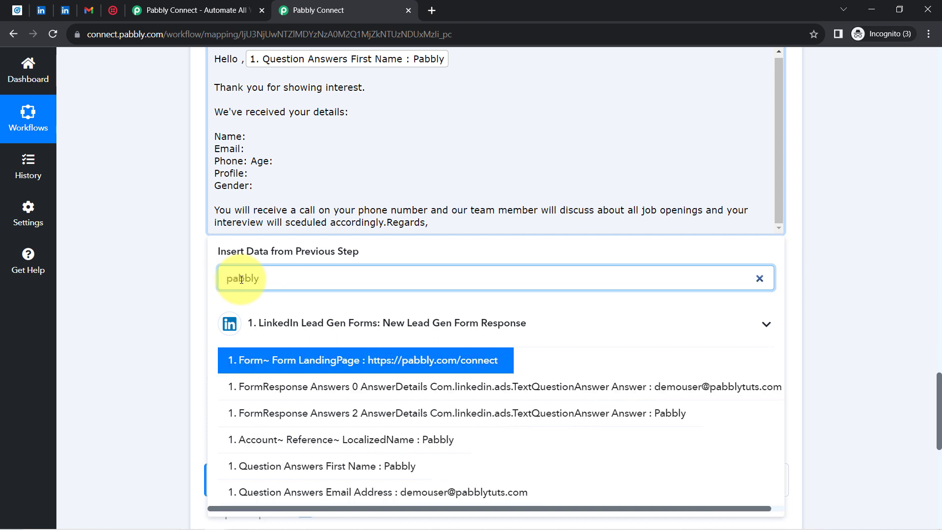
left_click(322, 469)
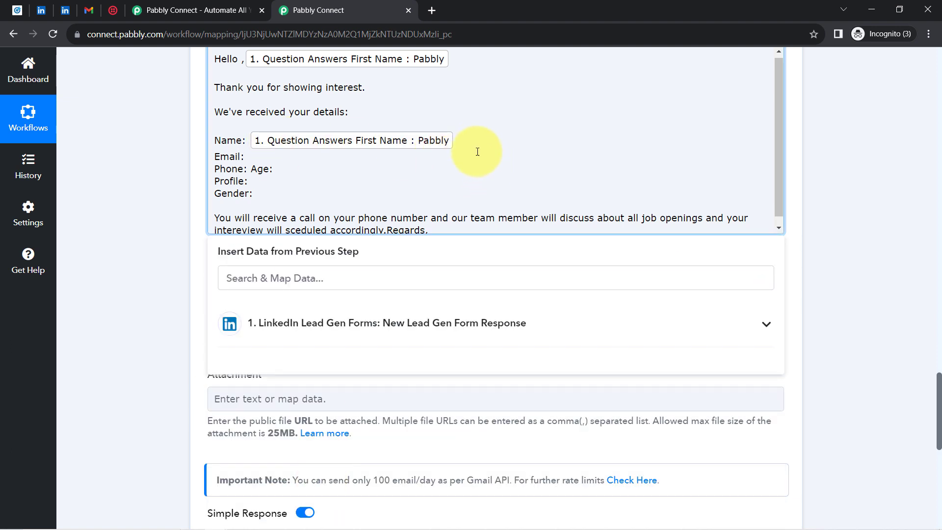
left_click(270, 278)
type("subs")
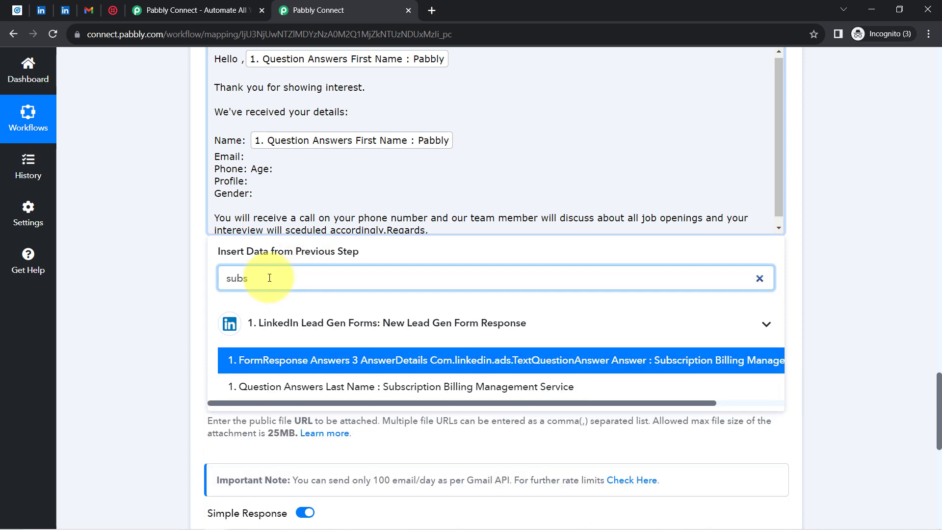
left_click(373, 387)
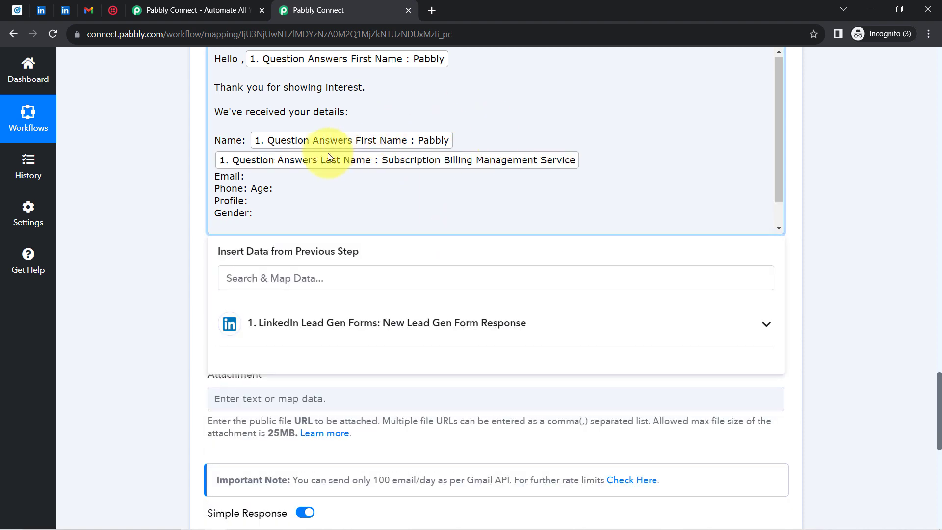
- Map Question Answers Email Address after the Email label and Question Answers Phone Number after the Phone label, with Age on its own line
left_click(245, 176)
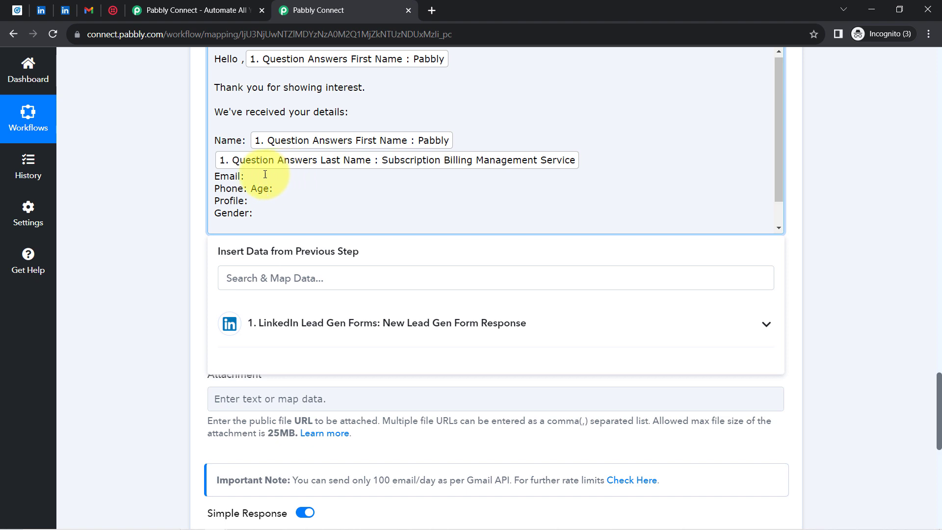
left_click(241, 278)
type("@")
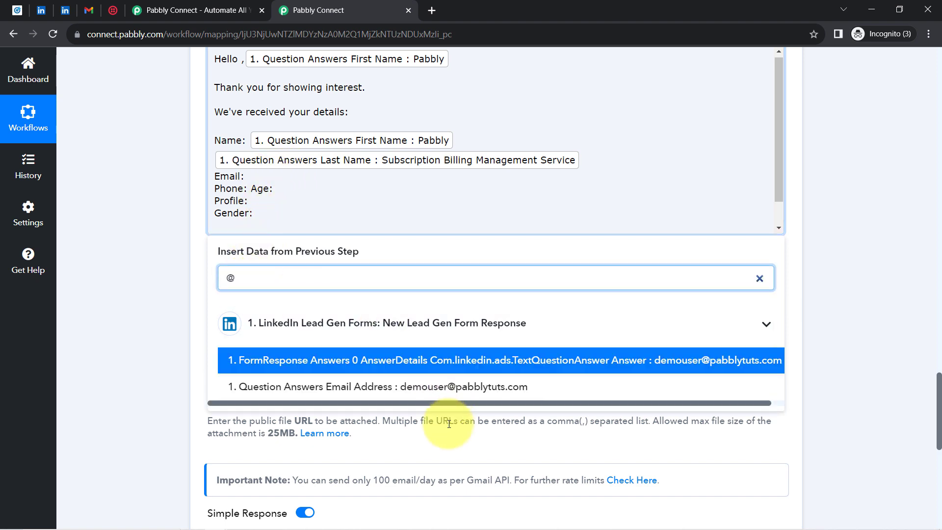
left_click(361, 387)
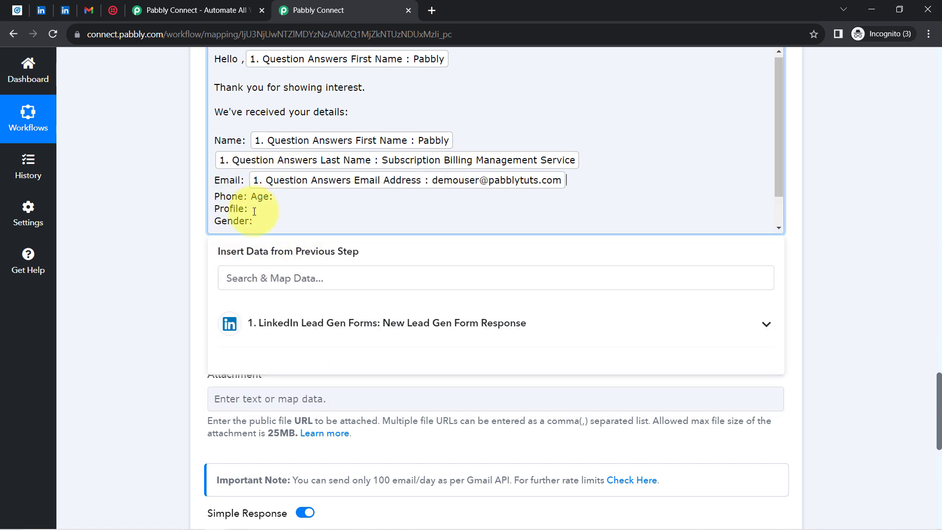
key("Return")
left_click(239, 204)
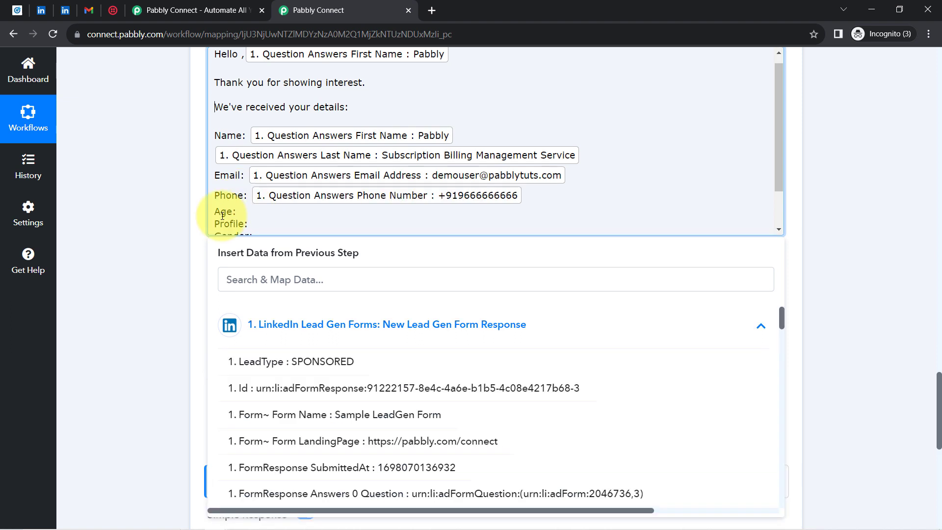
- Delete the Age, Profile and Gender lines from the email content
key("Down")
key("Down")
key("Down")
key("Down")
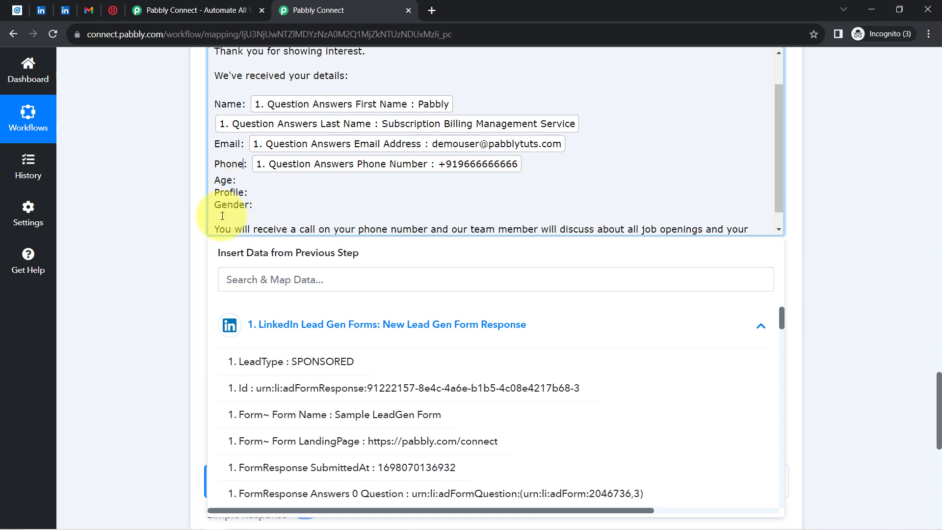
left_click_drag(259, 204, 205, 181)
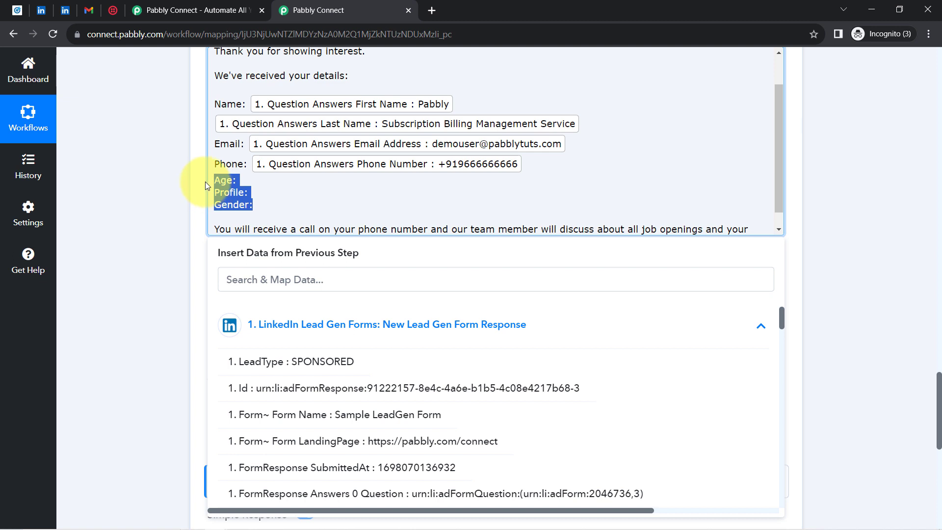
key("BackSpace")
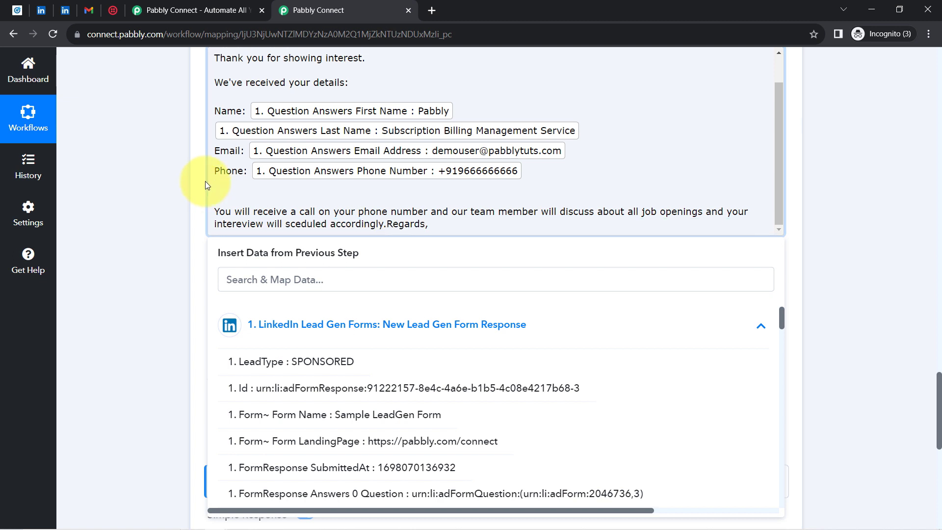
- Remove the extra blank line above the email's closing paragraph and correct its misspelled words to "interview" and "scheduled"
key("BackSpace")
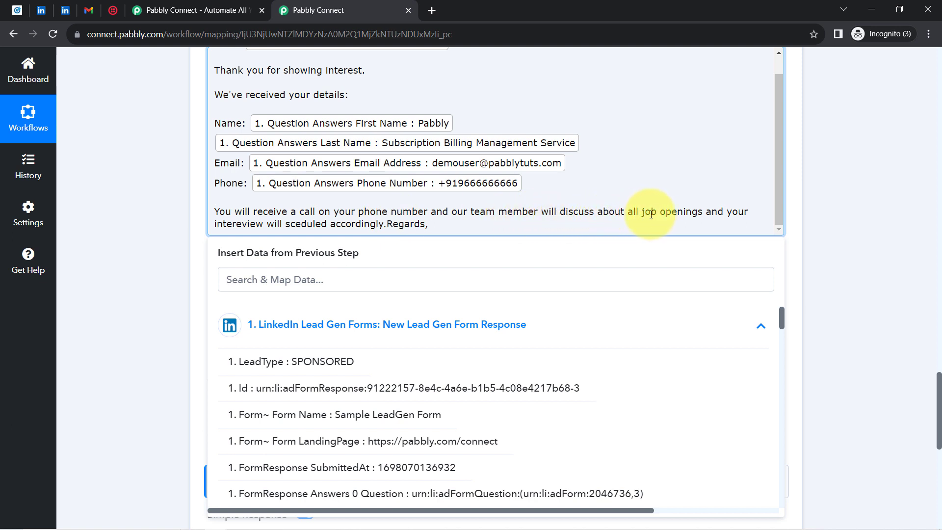
left_click(237, 225)
key("BackSpace")
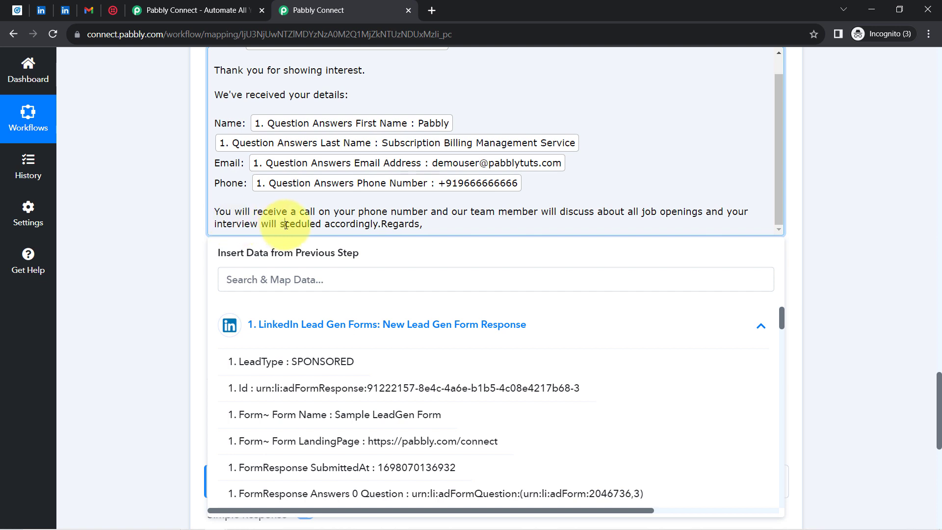
left_click(291, 224)
type("h")
- Put "Regards," in its own paragraph separated by a blank line and sign the email content with "Team SEO"
left_click(390, 227)
key("Return")
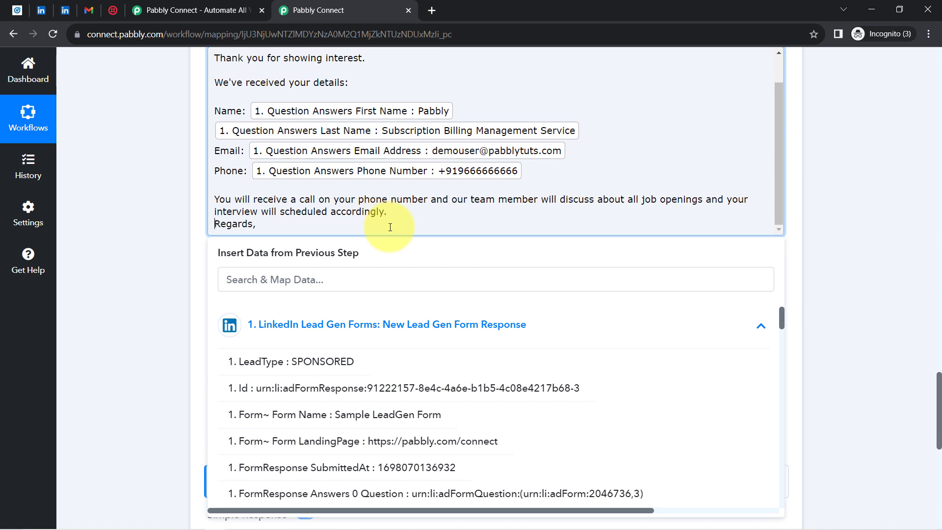
key("Return")
key("Return")
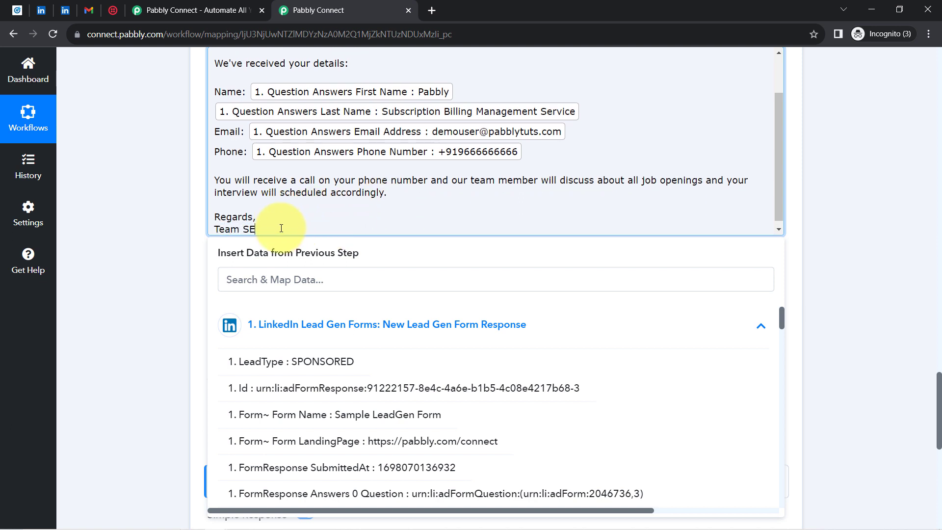
left_click(195, 134)
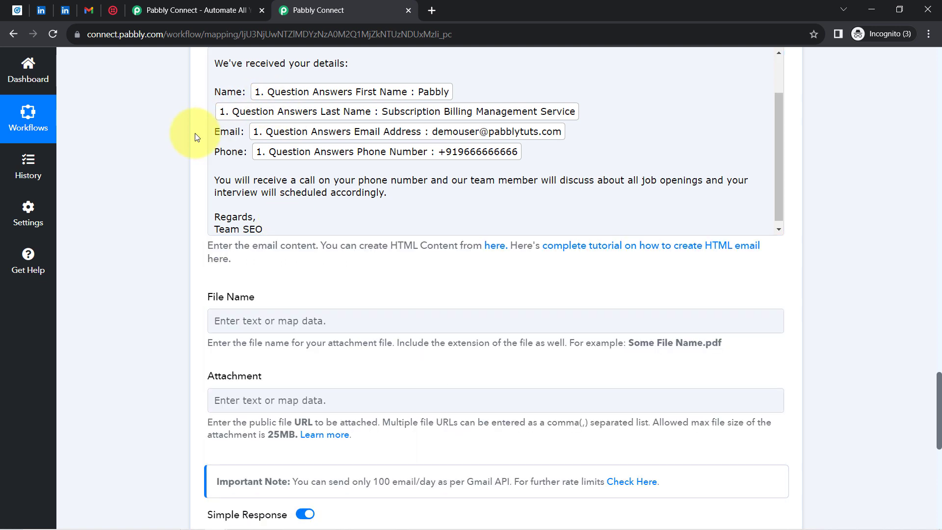
- Move the comma in the email greeting from after "Hello" to after the mapped First Name
scroll(195, 133, "up", 2)
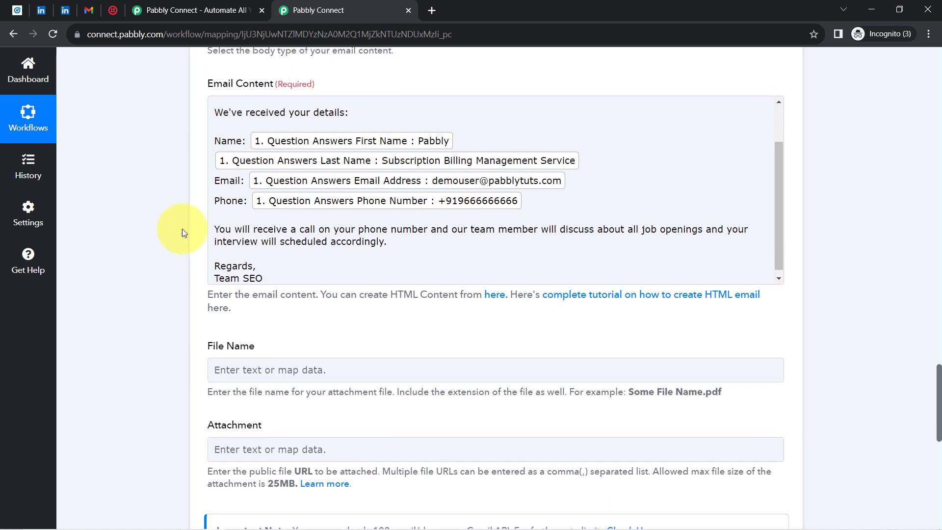
scroll(182, 229, "up", 1)
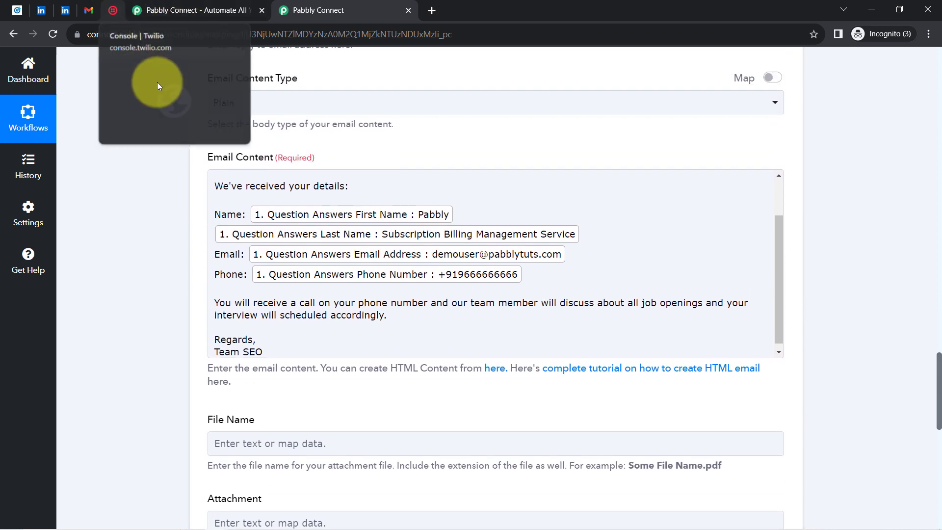
left_click(277, 187)
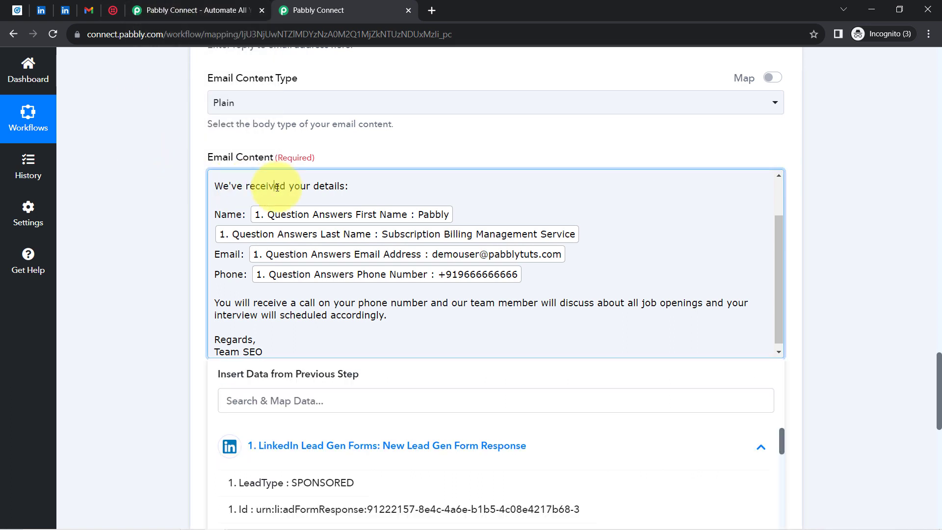
scroll(277, 187, "up", 2)
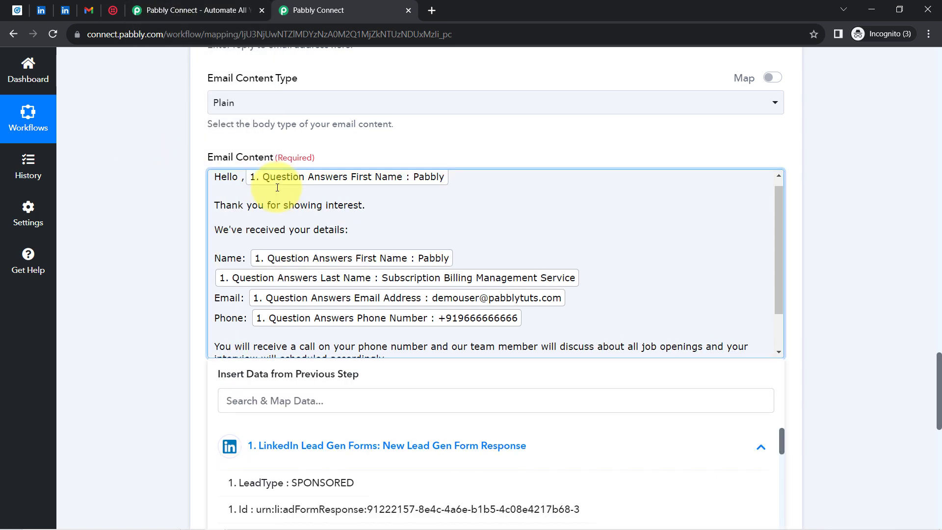
left_click_drag(231, 205, 342, 230)
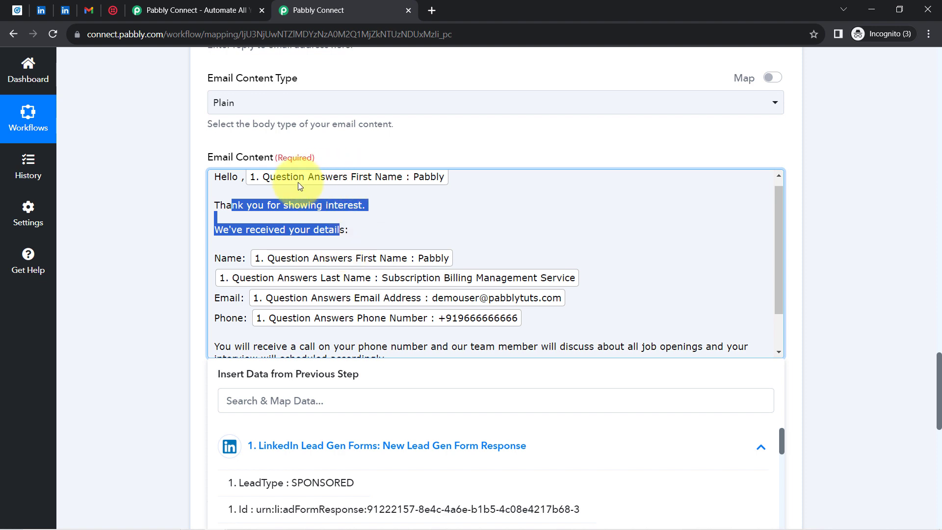
left_click(280, 205)
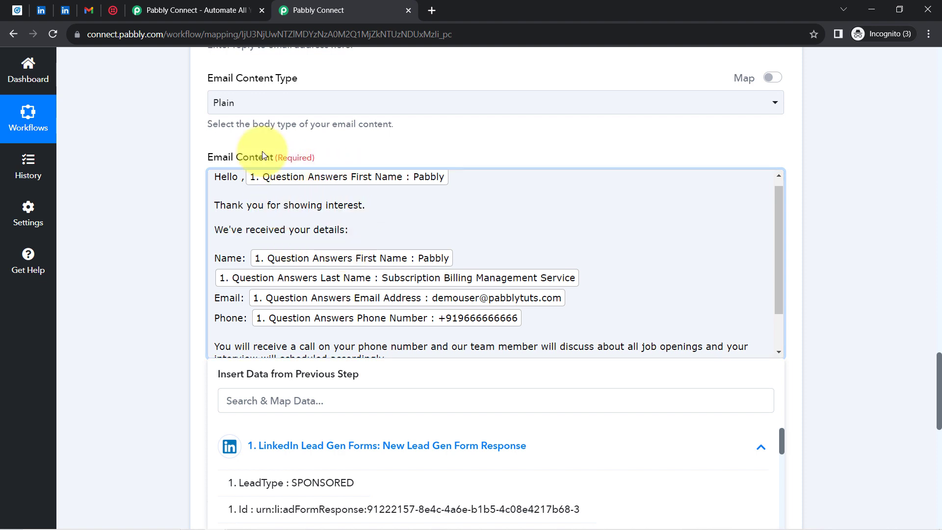
left_click(244, 179)
key("BackSpace")
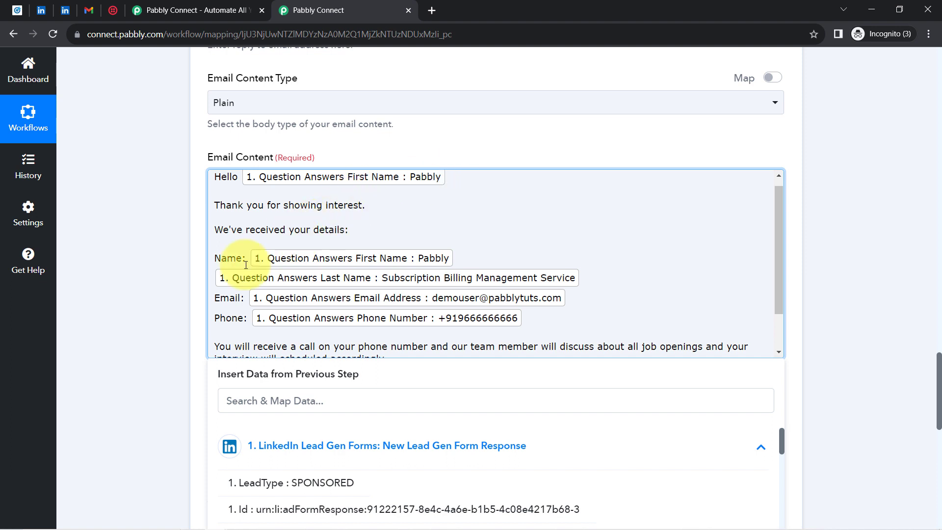
left_click(452, 177)
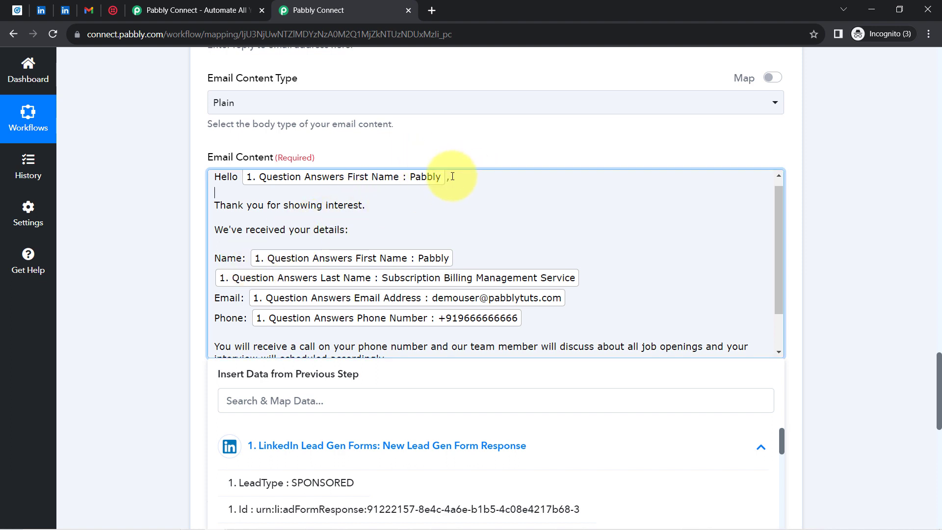
left_click(110, 293)
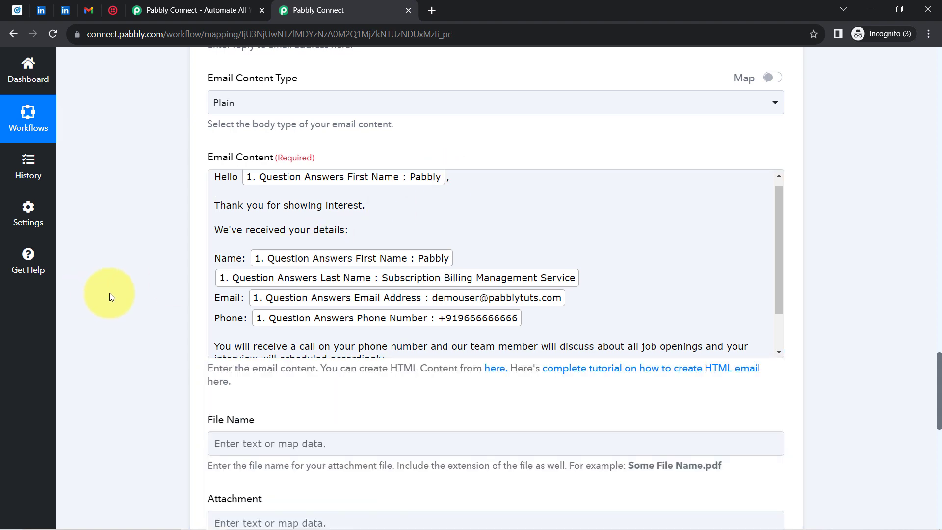
- Remove the mapped Question Answers Email Address from the Gmail action's Recipient Email Addresses
scroll(110, 292, "down", 2)
scroll(110, 292, "down", 3)
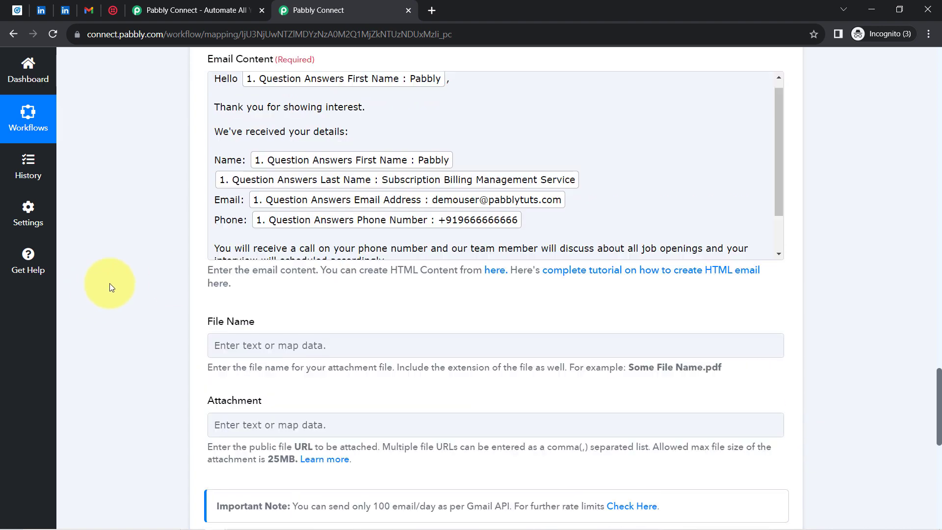
scroll(110, 283, "down", 3)
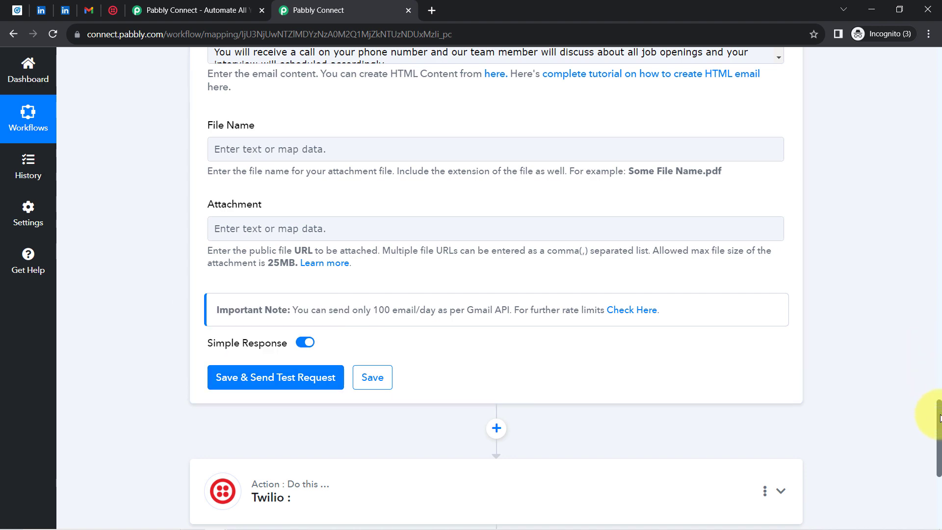
left_click_drag(939, 417, 920, 269)
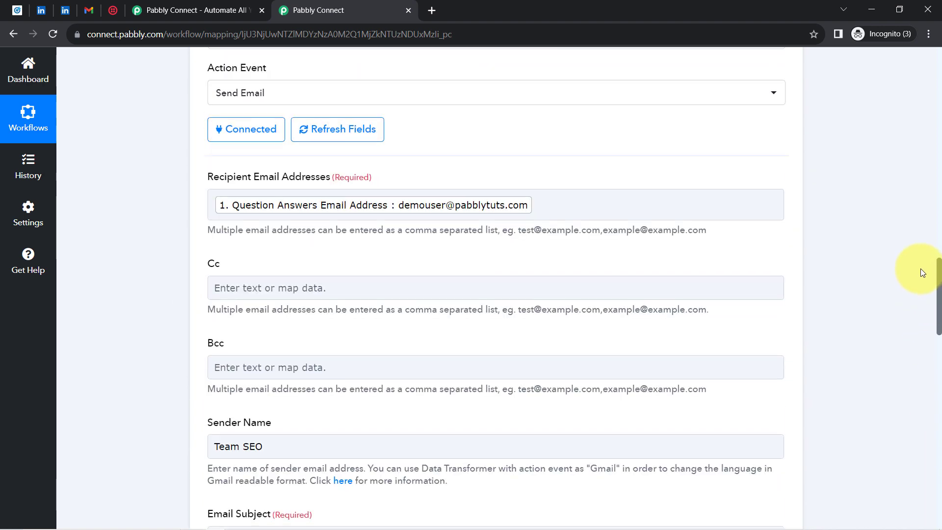
left_click(532, 192)
key("BackSpace")
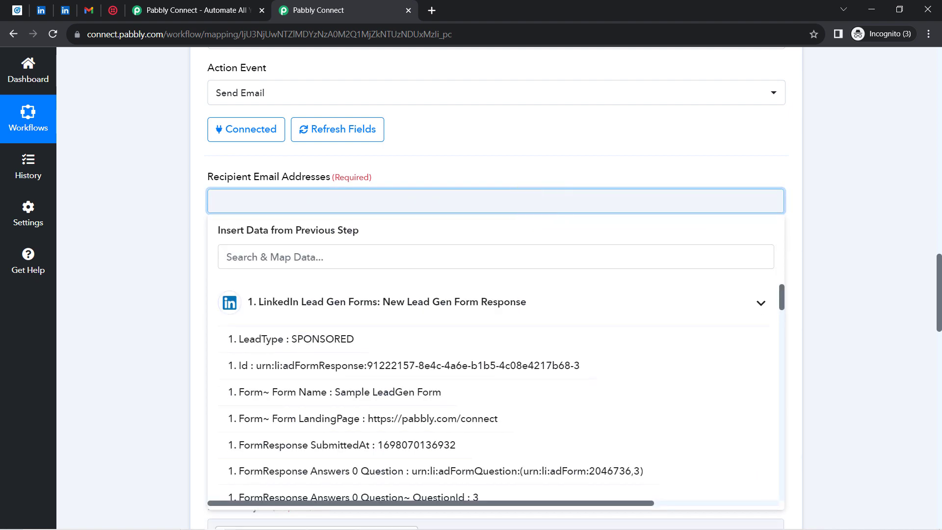
- Check the Gmail inbox, return to the Pabbly Connect workflow, and save the Gmail action with a test request
left_click(89, 10)
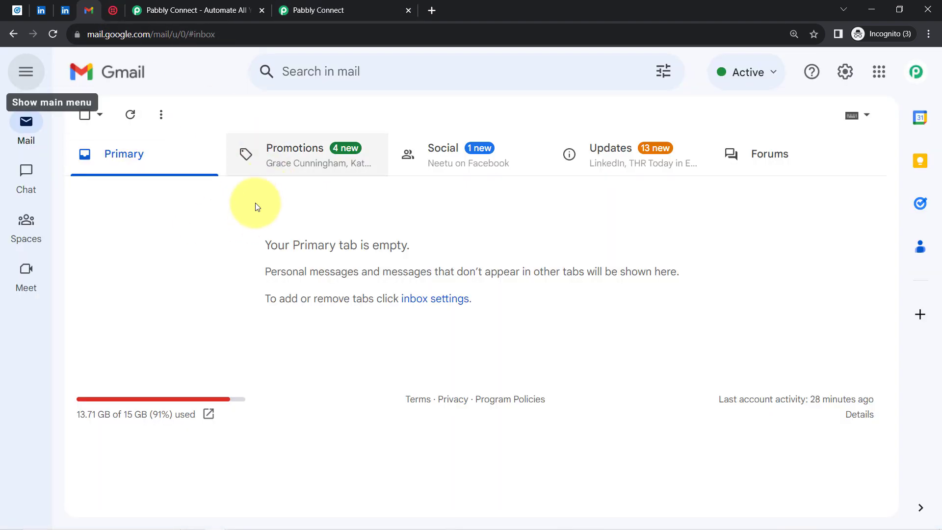
left_click(333, 7)
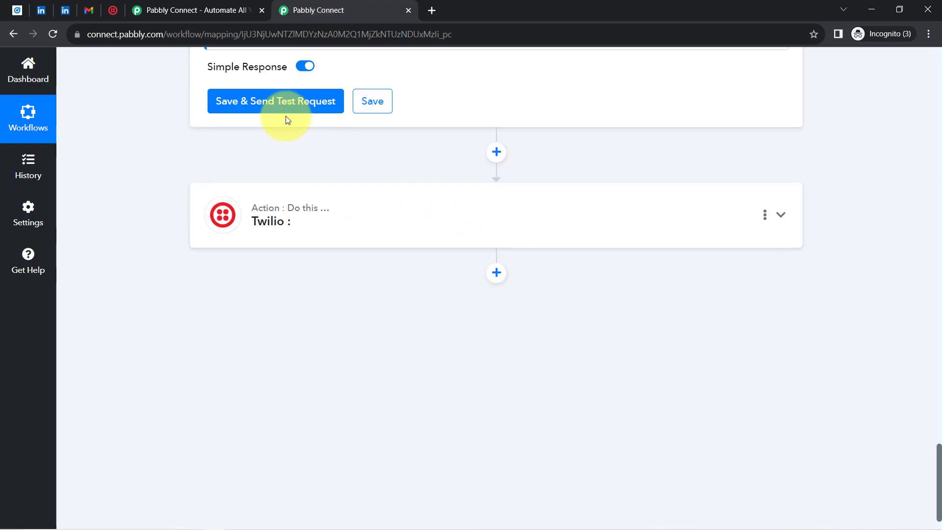
left_click(254, 101)
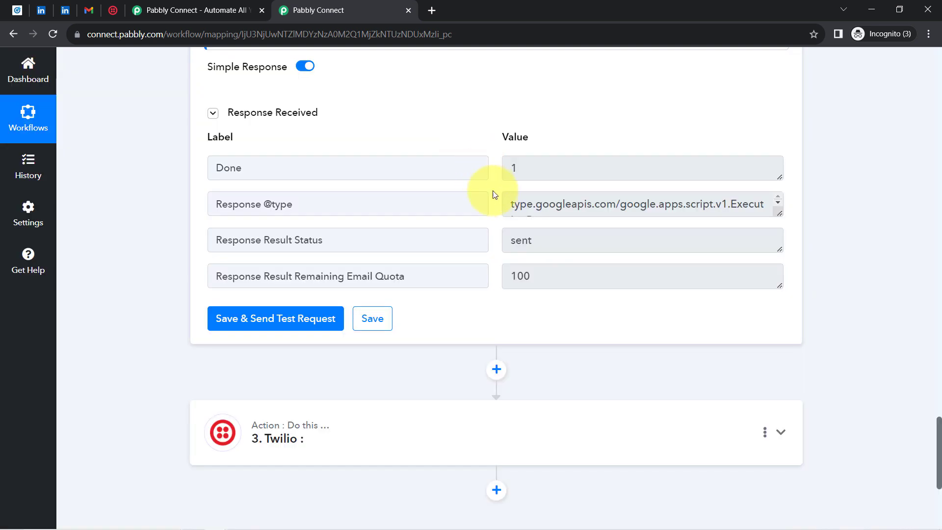
double_click(520, 240)
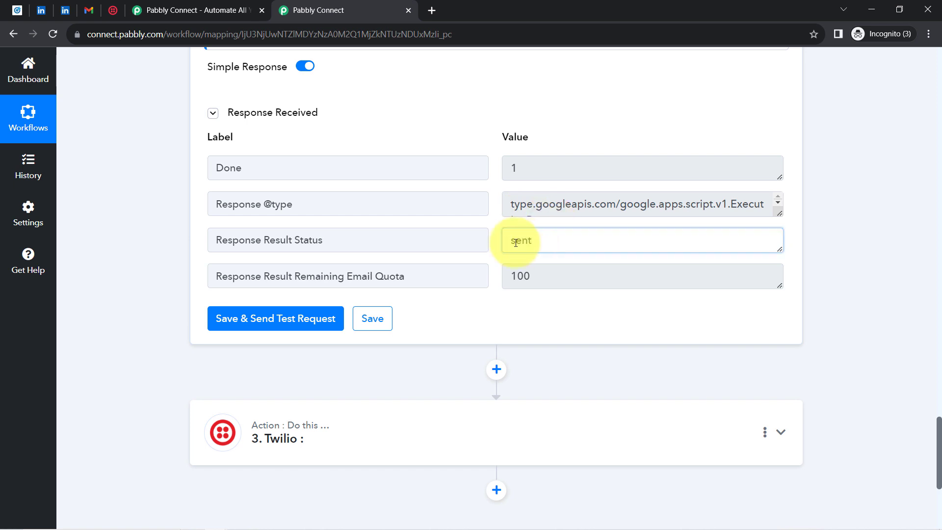
- Switch to Gmail, refresh the inbox, and read the test email's greeting, mapped lead details and closing paragraph
left_click(88, 12)
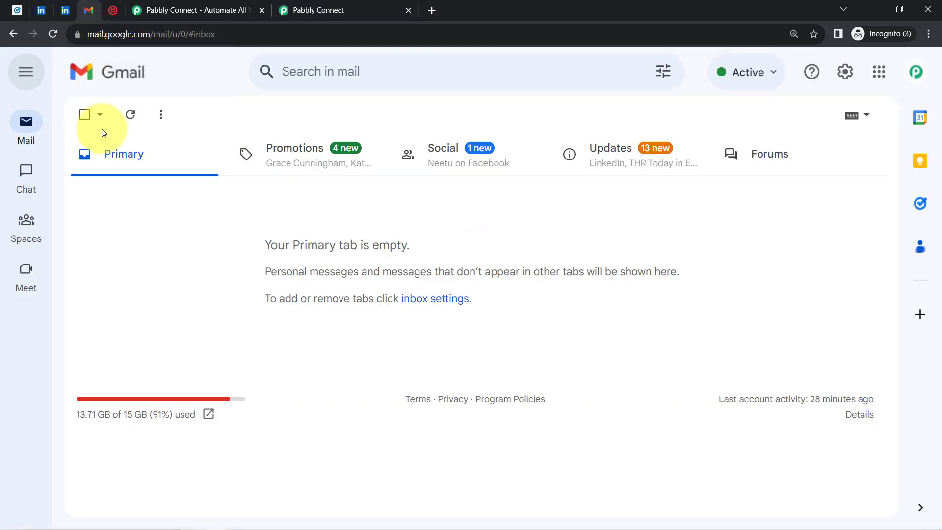
left_click(130, 115)
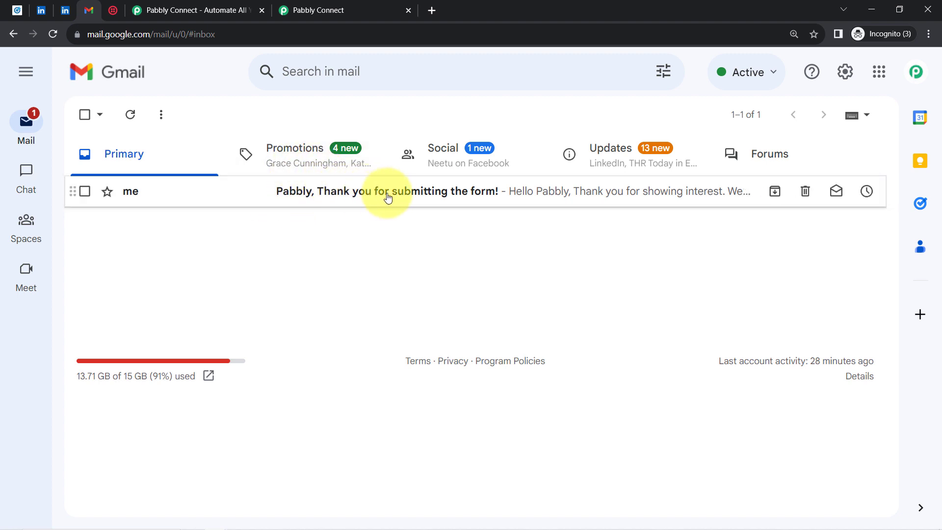
left_click(411, 190)
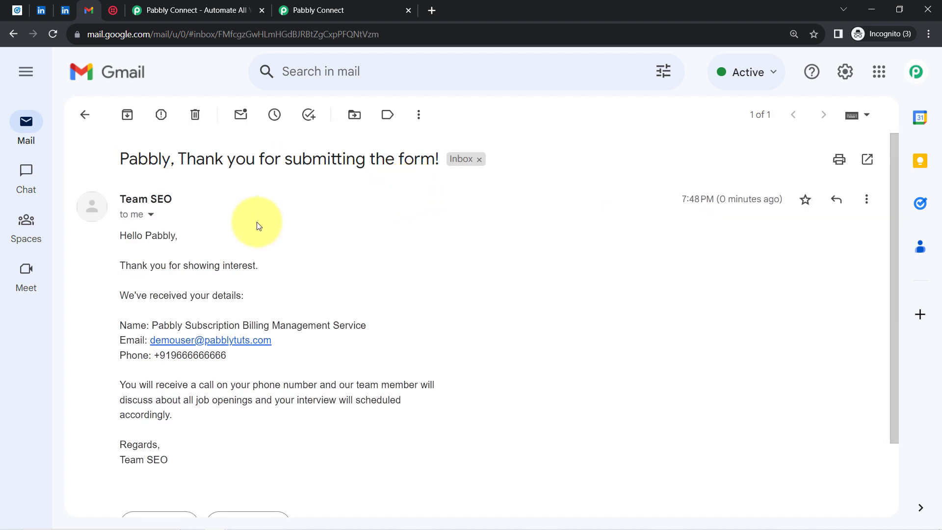
left_click_drag(147, 265, 260, 265)
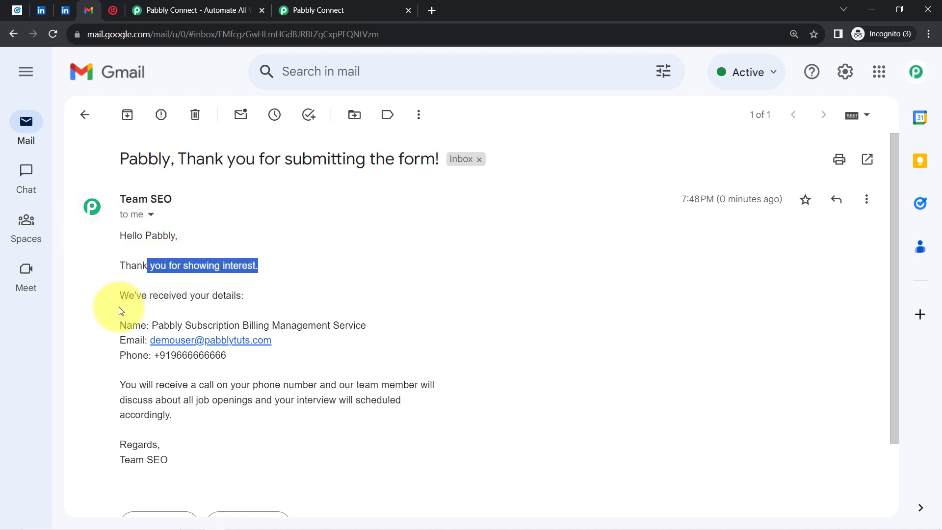
left_click(163, 327)
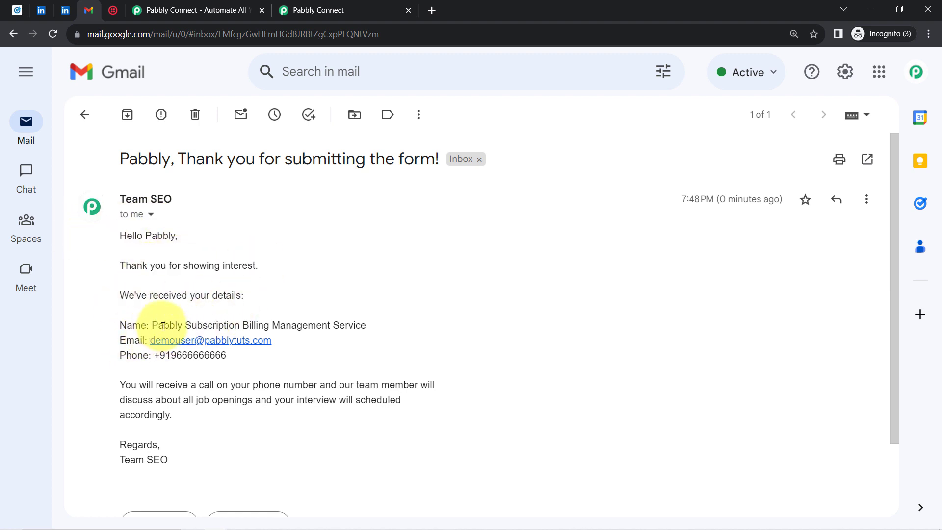
left_click_drag(186, 326, 322, 324)
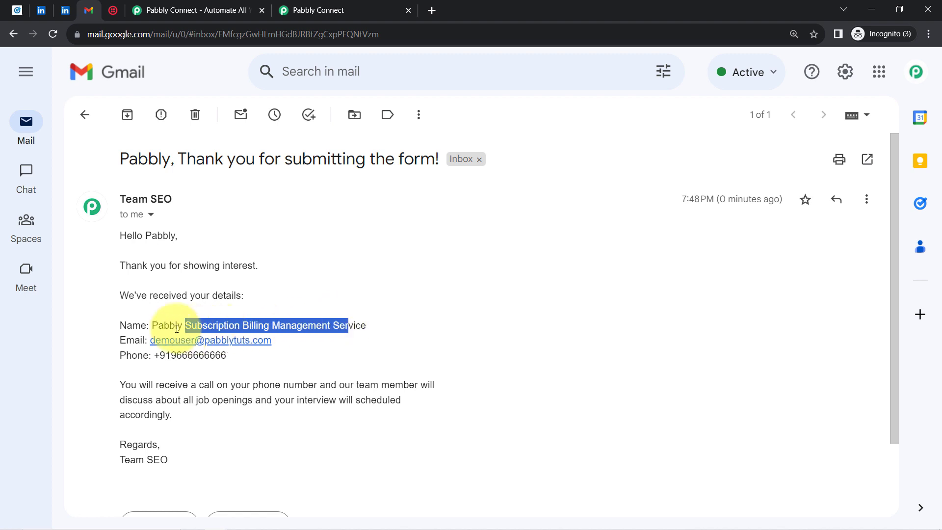
left_click_drag(126, 340, 347, 330)
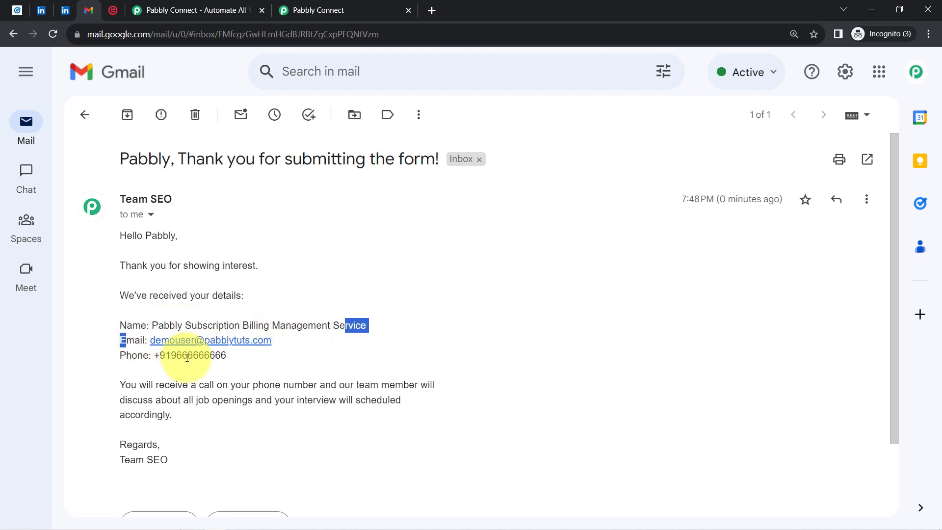
left_click_drag(146, 387, 163, 415)
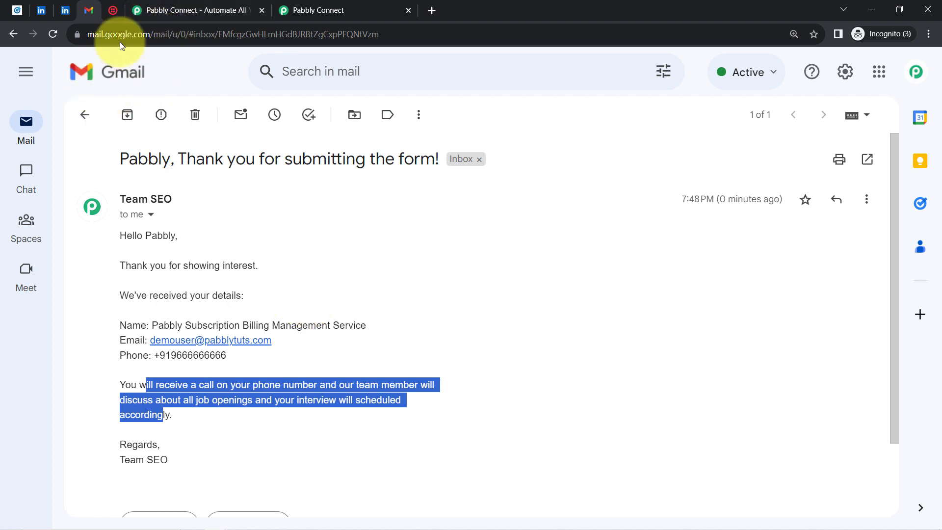
- Return to the Pabbly Connect workflow and collapse the Gmail Send Email action
left_click(297, 4)
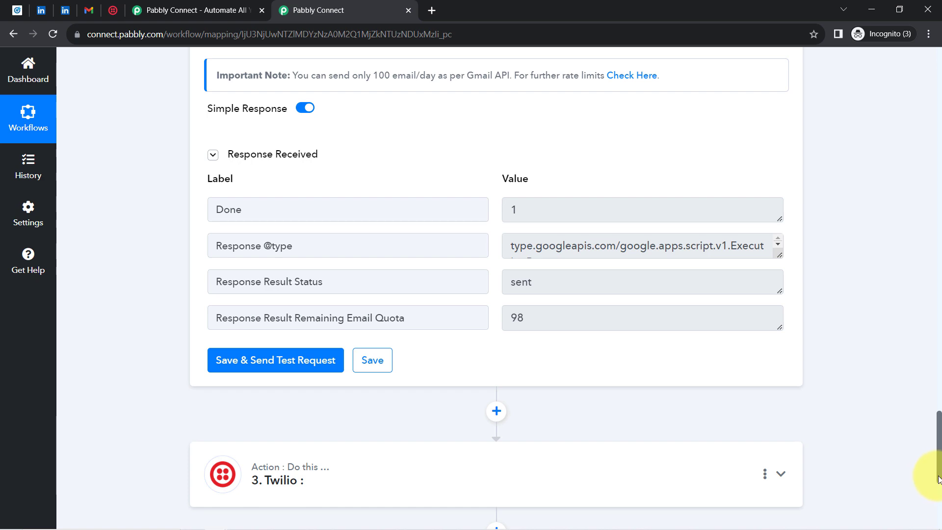
left_click_drag(940, 478, 939, 270)
left_click(273, 231)
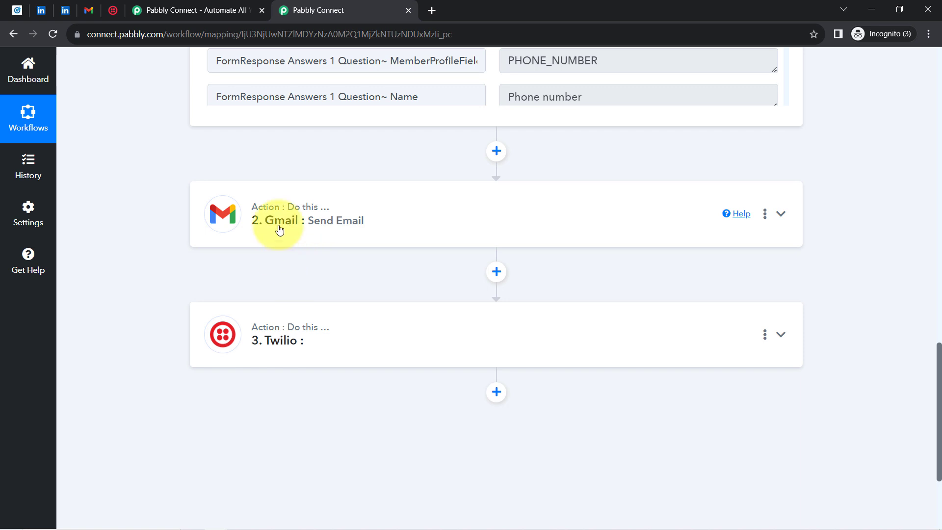
- Expand the Twilio action and set its action event to Send SMS Message
left_click(287, 339)
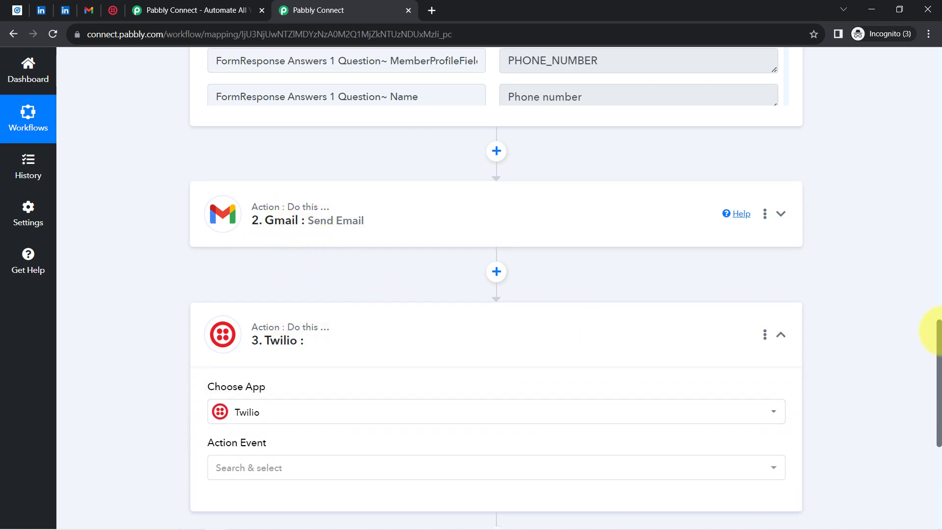
left_click_drag(939, 329, 939, 385)
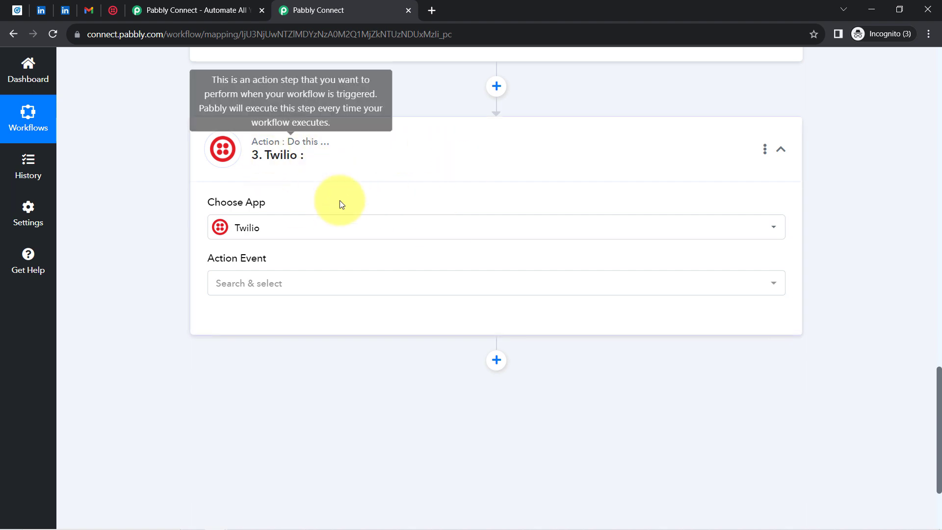
left_click(228, 294)
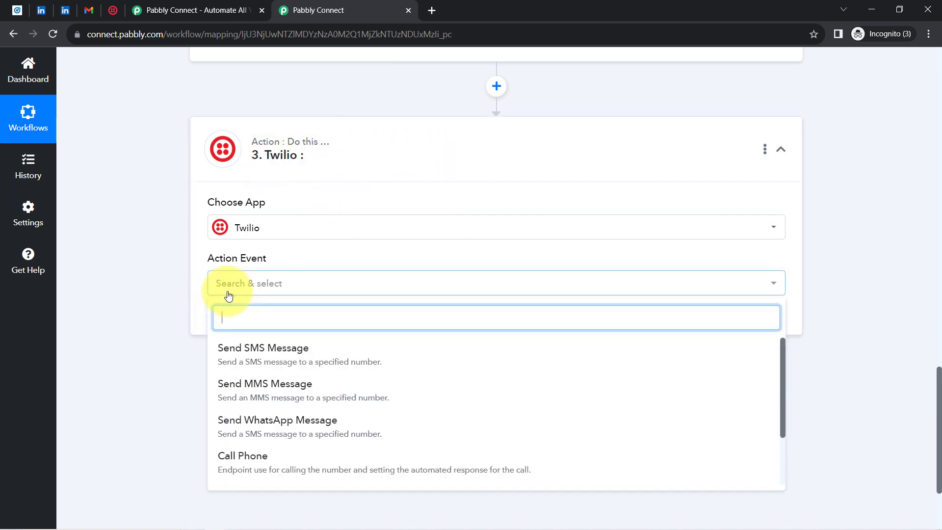
left_click(228, 357)
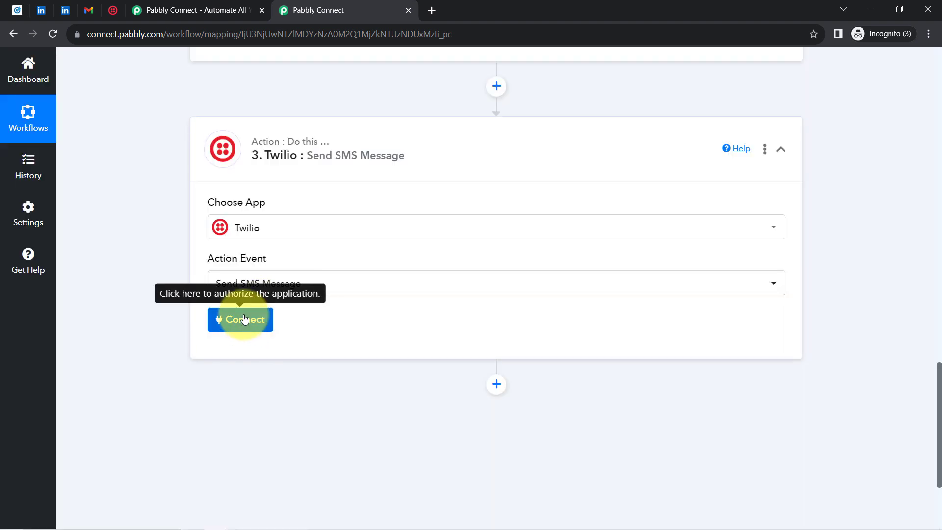
- Start connecting the Twilio action to an account with the Add New Connection option
left_click(242, 320)
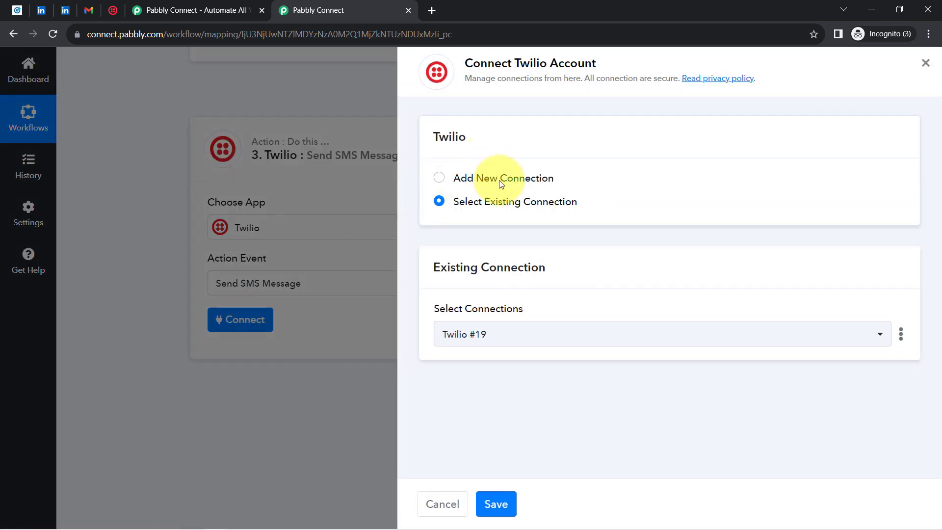
left_click(499, 182)
scroll(555, 286, "down", 1)
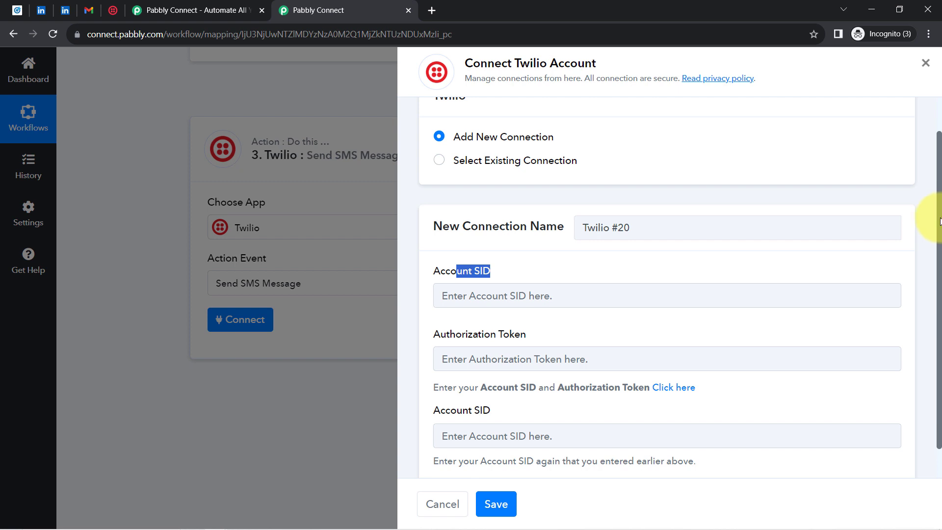
left_click_drag(939, 221, 933, 248)
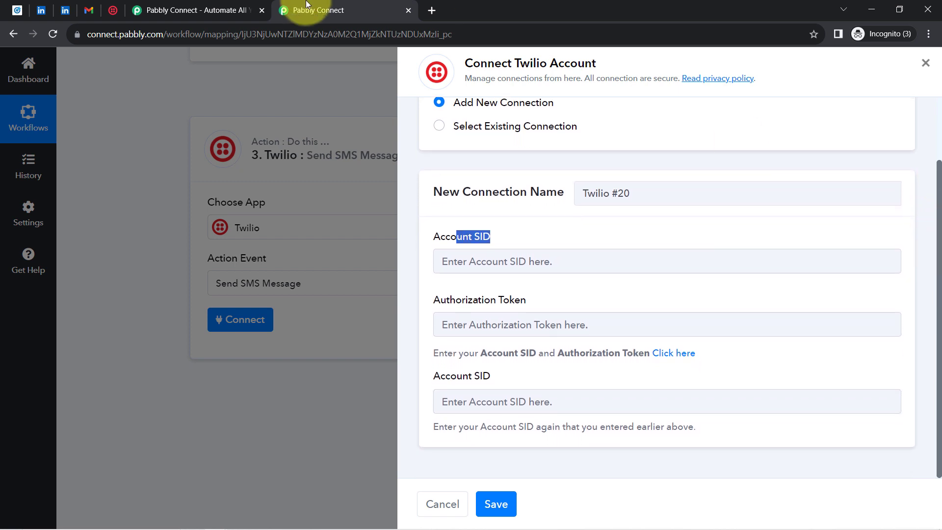
- Copy the Account SID from the Twilio console and paste it into both Account SID fields of the new Pabbly Connect connection
left_click(113, 10)
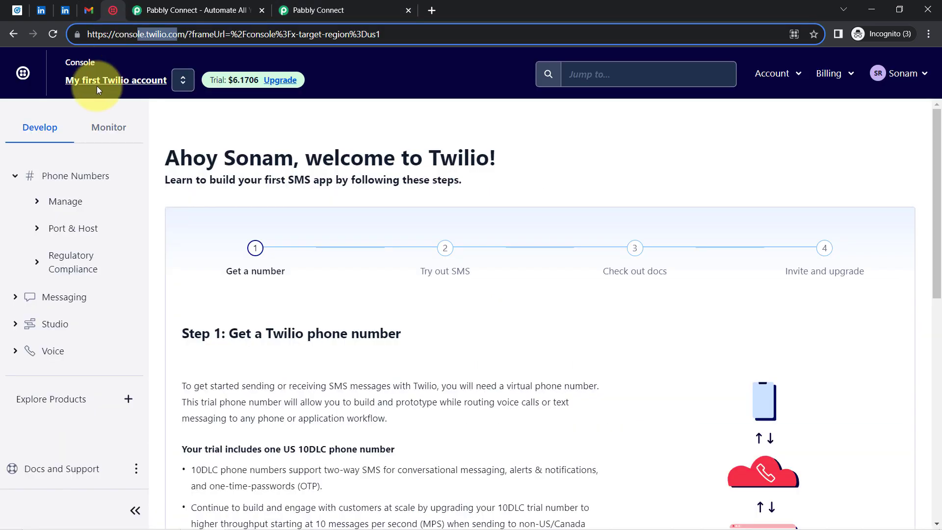
left_click_drag(938, 150, 935, 373)
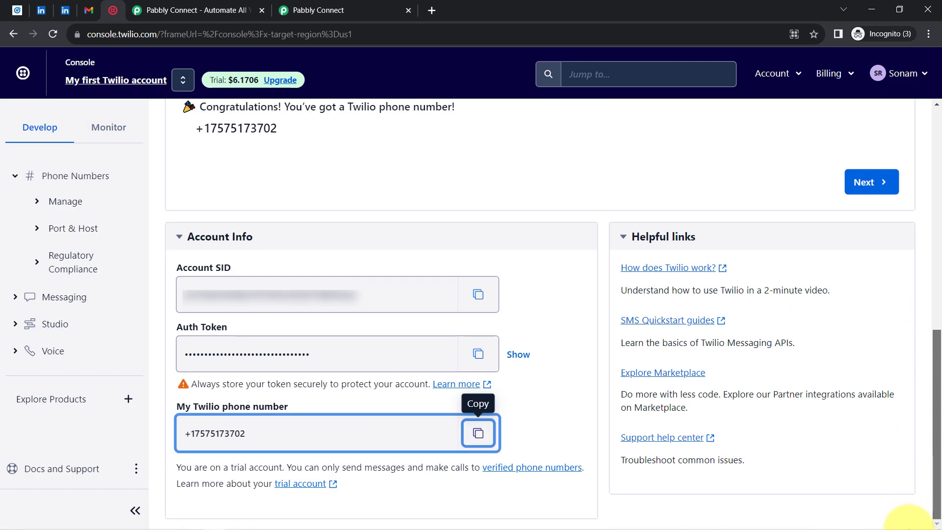
left_click(478, 294)
left_click(316, 10)
left_click(444, 262)
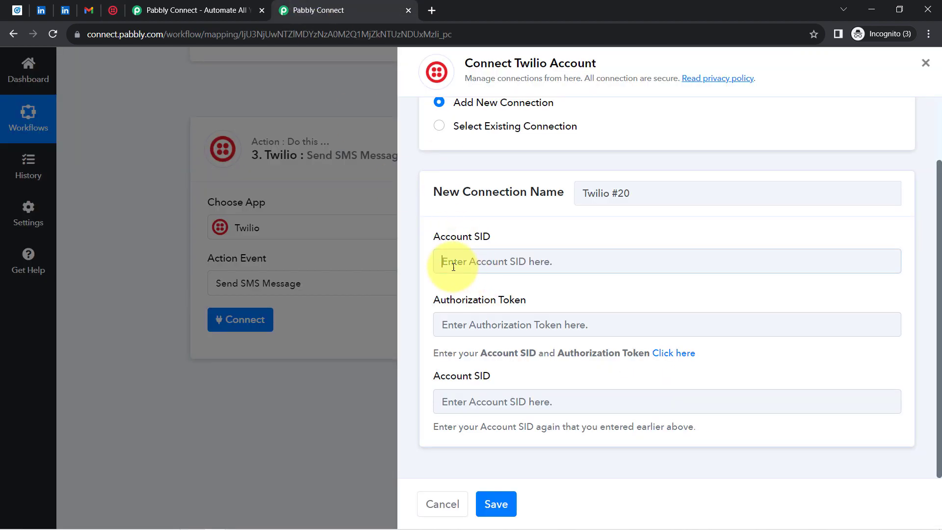
key("ctrl+v")
left_click(446, 401)
key("ctrl+v")
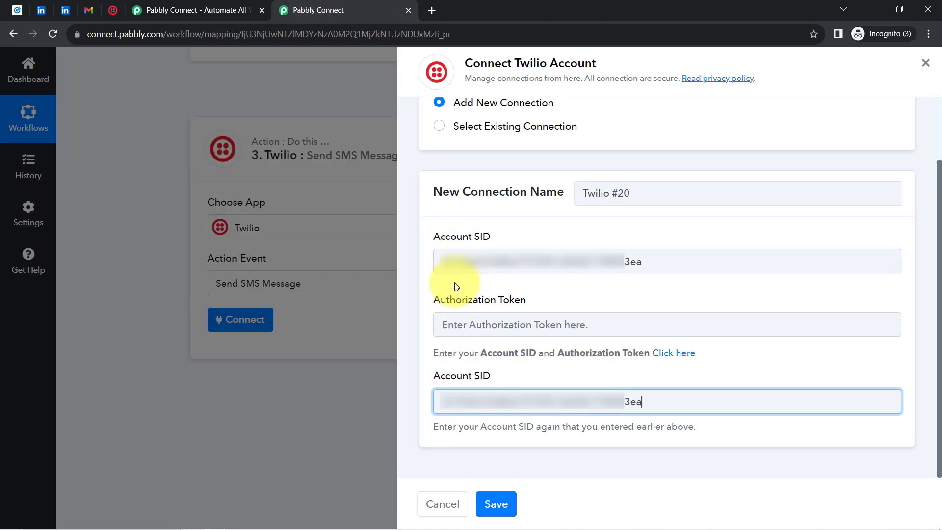
- Copy the Auth Token from the Twilio console, paste it into the connection's Authorization Token field, and save the connection
left_click(113, 9)
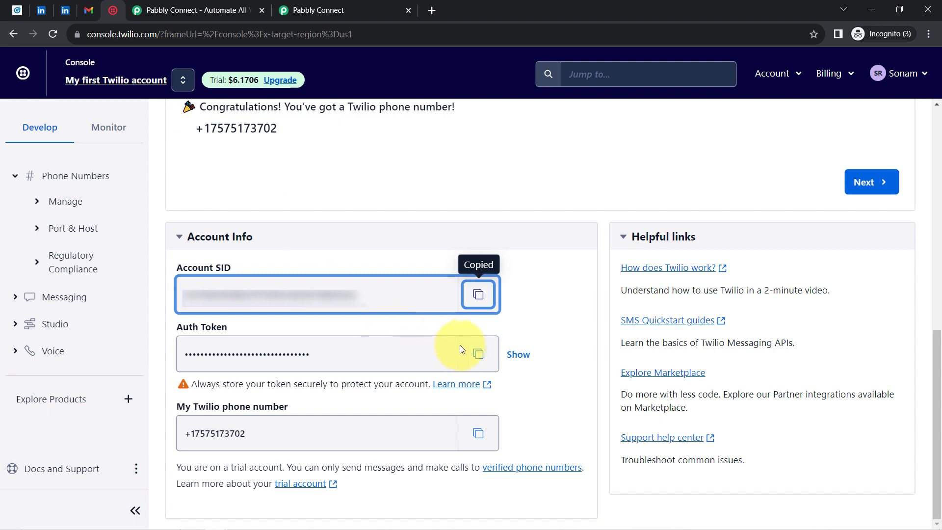
left_click(478, 353)
left_click(316, 11)
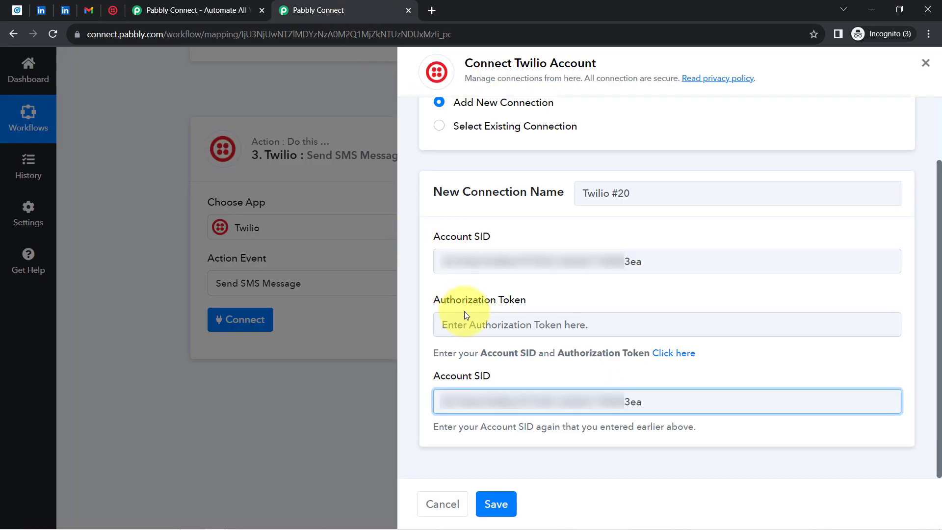
left_click(465, 324)
key("ctrl+v")
left_click(496, 507)
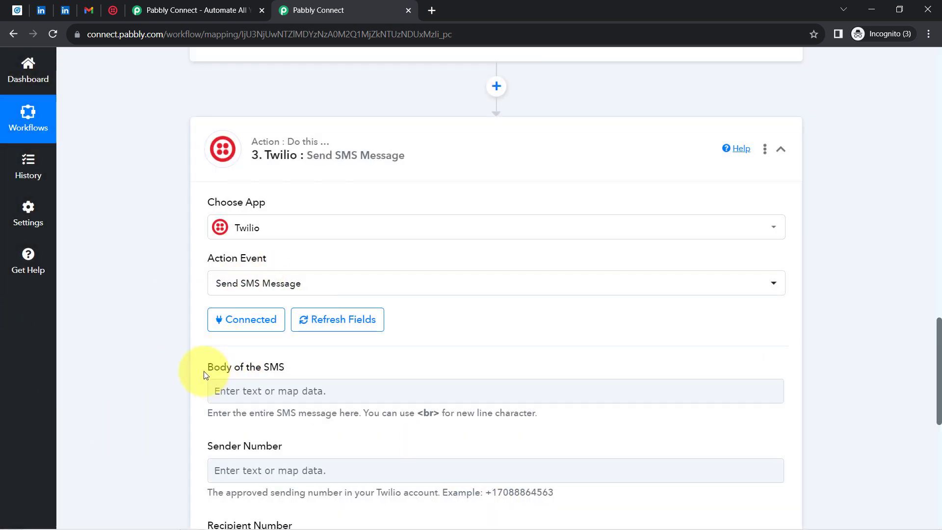
- Copy the message template from "Hello <name>," through "Regards," in Notepad and paste it into the Body of the SMS
left_click_drag(205, 375, 278, 369)
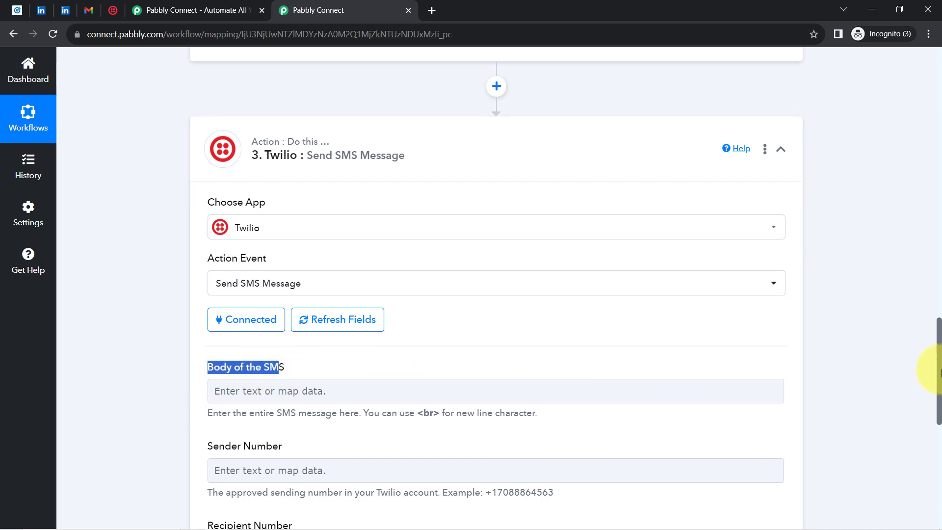
left_click_drag(940, 373, 938, 403)
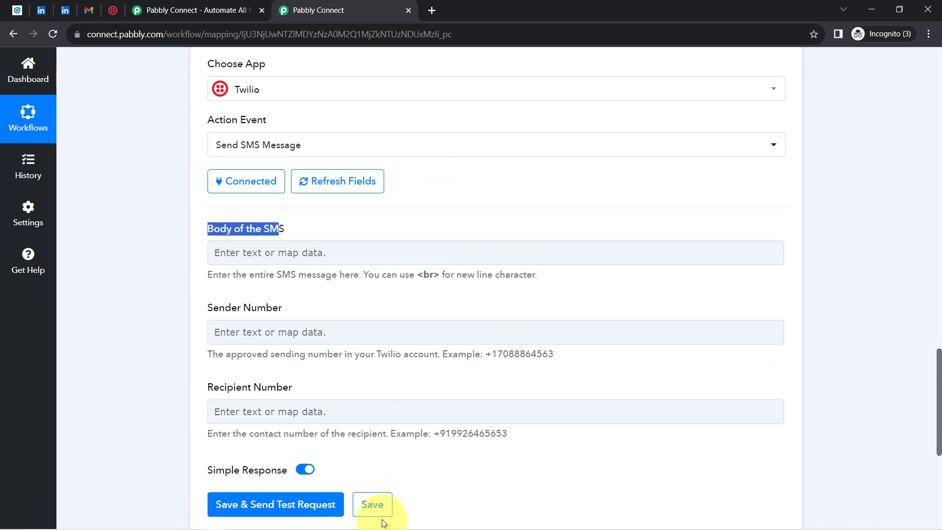
mouse_move(273, 529)
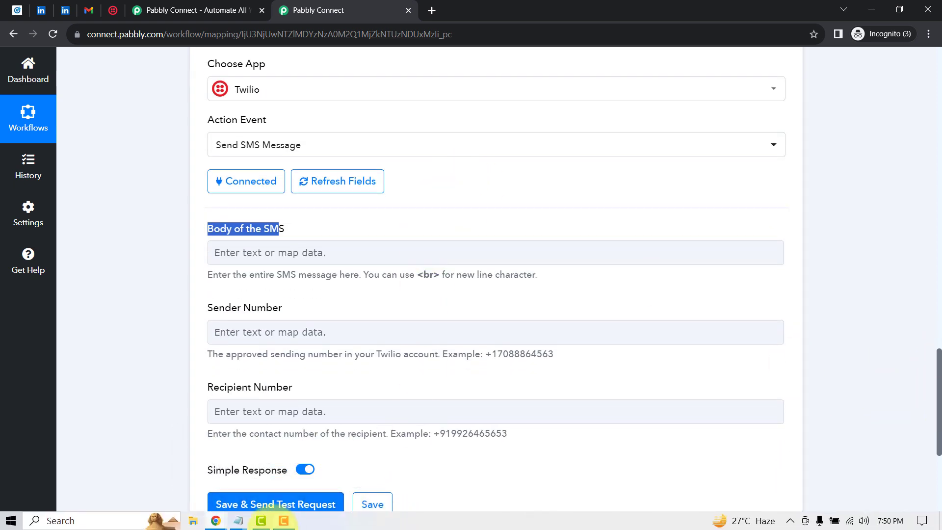
left_click(241, 522)
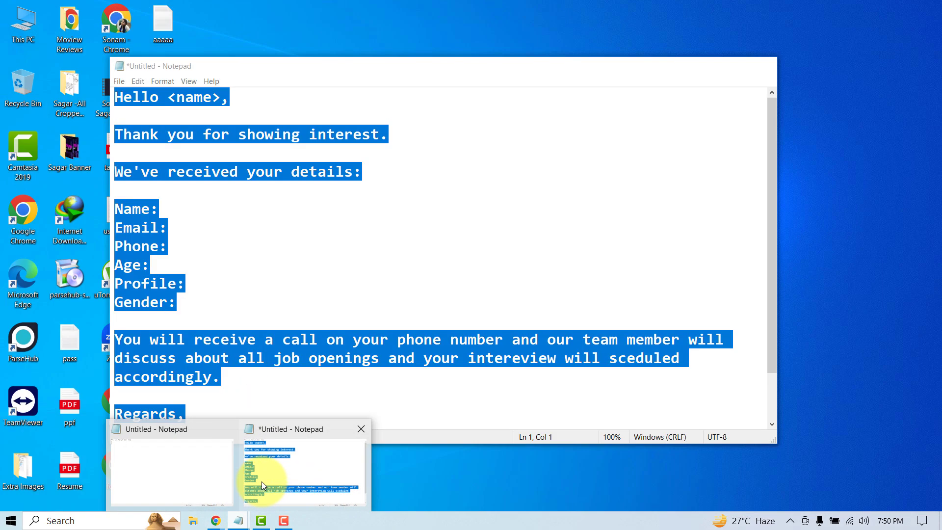
left_click(261, 481)
left_click(176, 340)
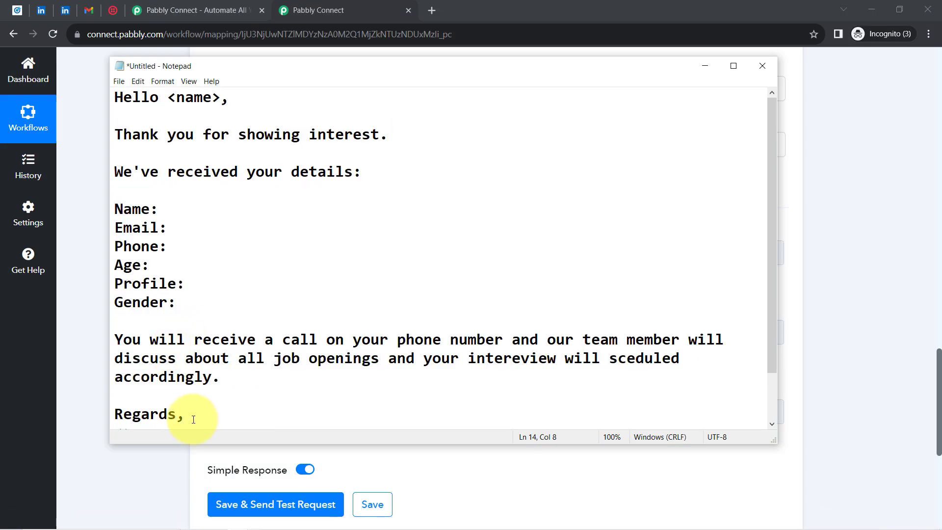
left_click_drag(194, 414, 84, 84)
left_click_drag(83, 84, 71, 56)
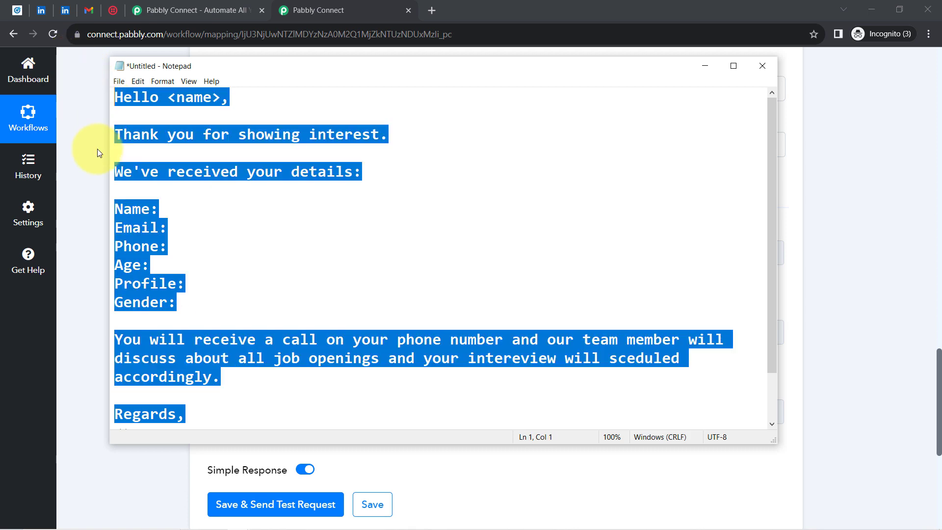
key("ctrl+c")
left_click(97, 148)
left_click(224, 252)
key("ctrl+v")
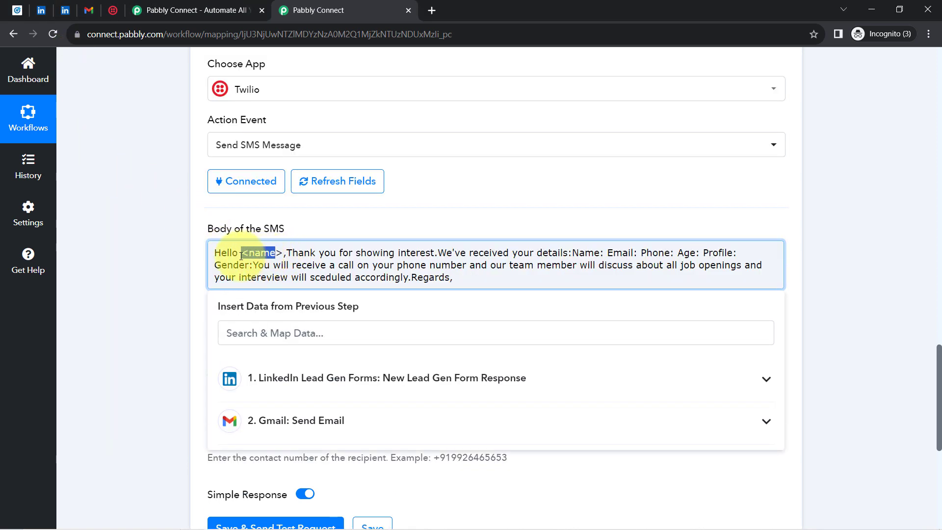
- Remove the <name> placeholder from the SMS greeting and put a blank line after the greeting
key("BackSpace")
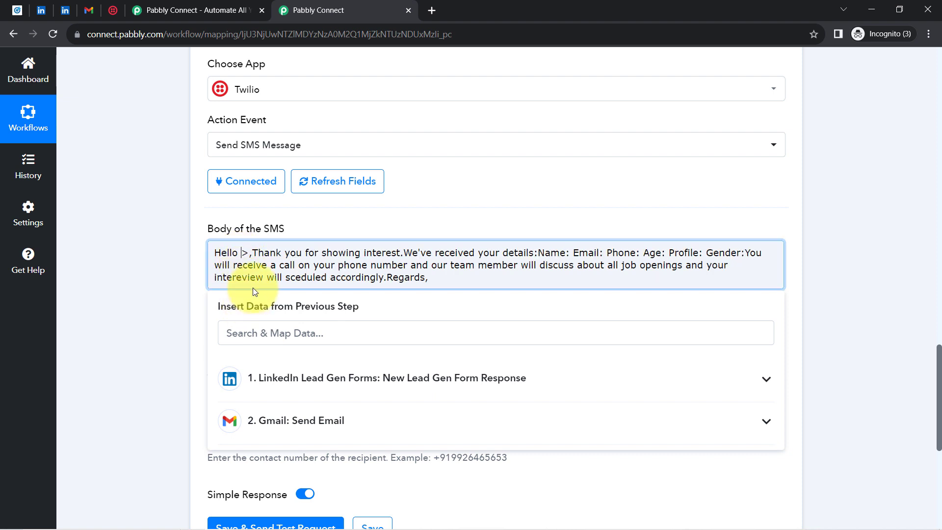
key("Delete")
left_click(245, 253)
key("Return")
key("Return")
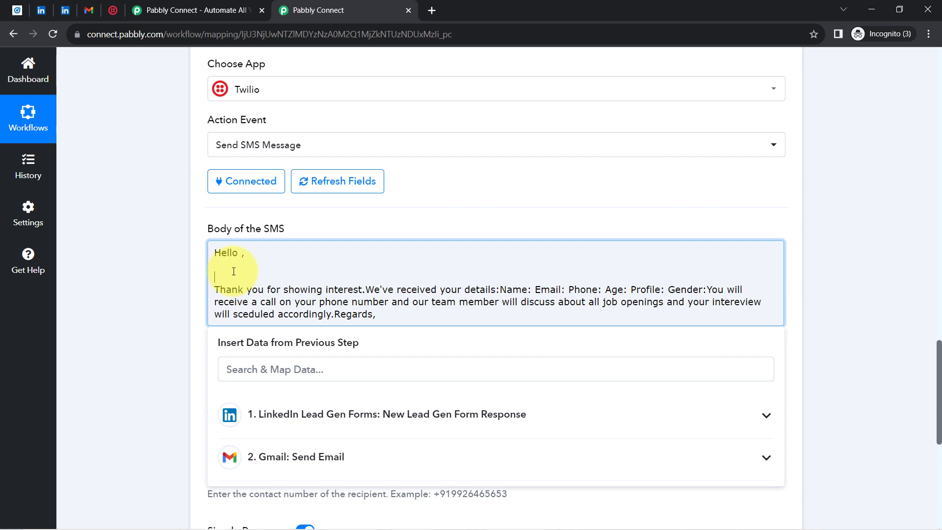
key("BackSpace")
- Search the previous steps' data for "pabbly" and insert the LinkedIn Question Answers First Name into the SMS body
left_click(247, 357)
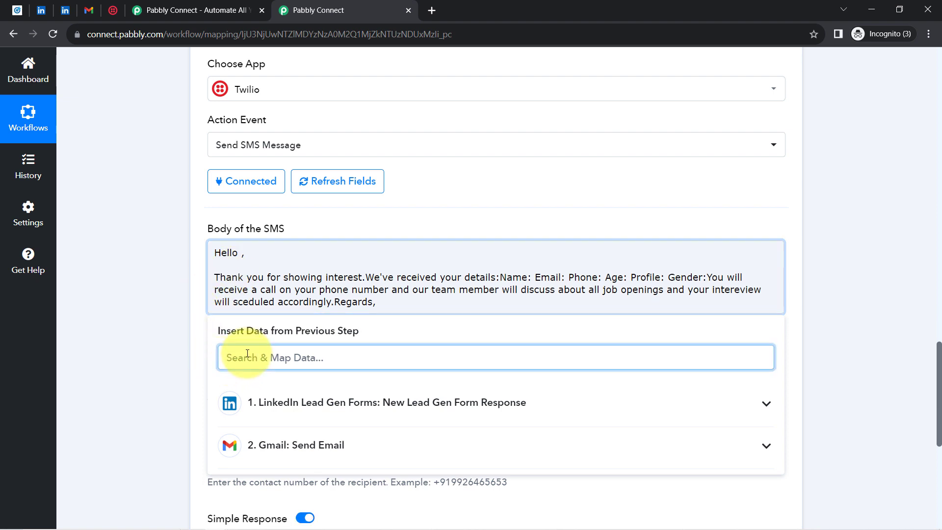
type("pabbly")
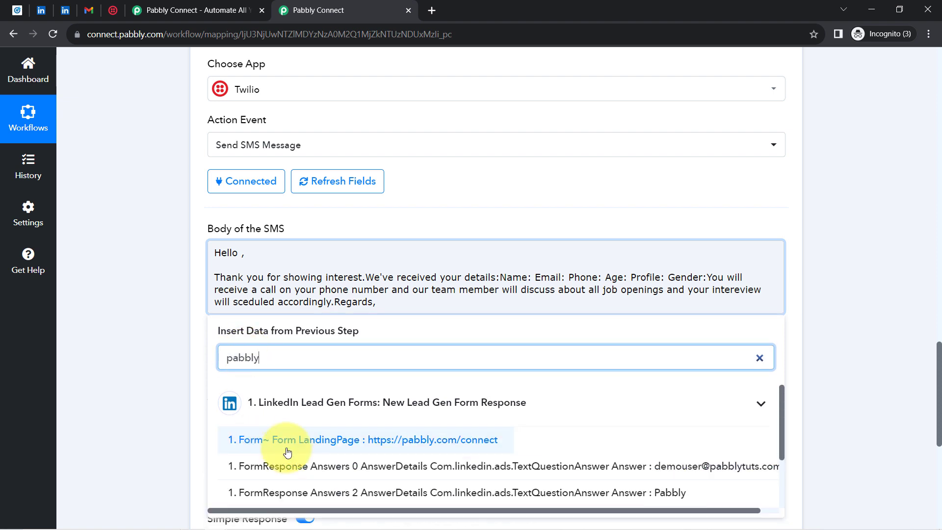
scroll(547, 493, "down", 1)
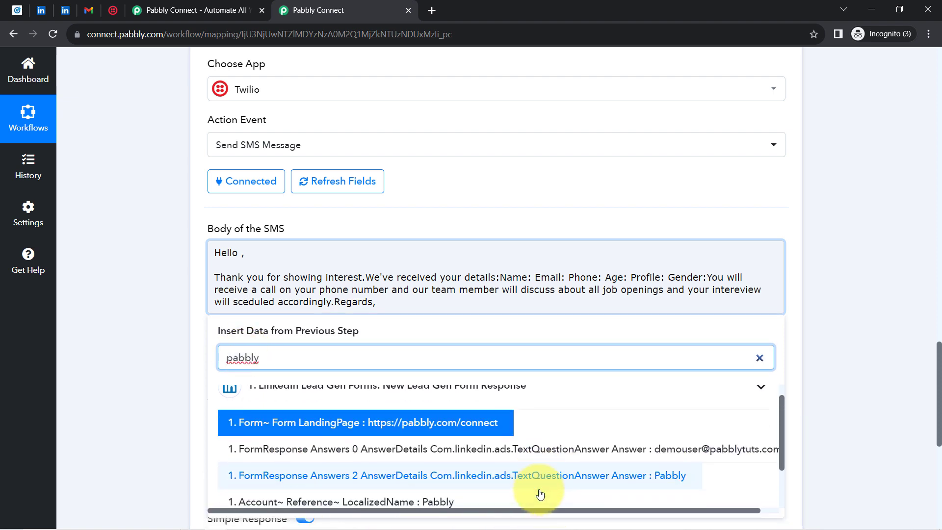
scroll(540, 492, "up", 1)
scroll(442, 474, "up", 3)
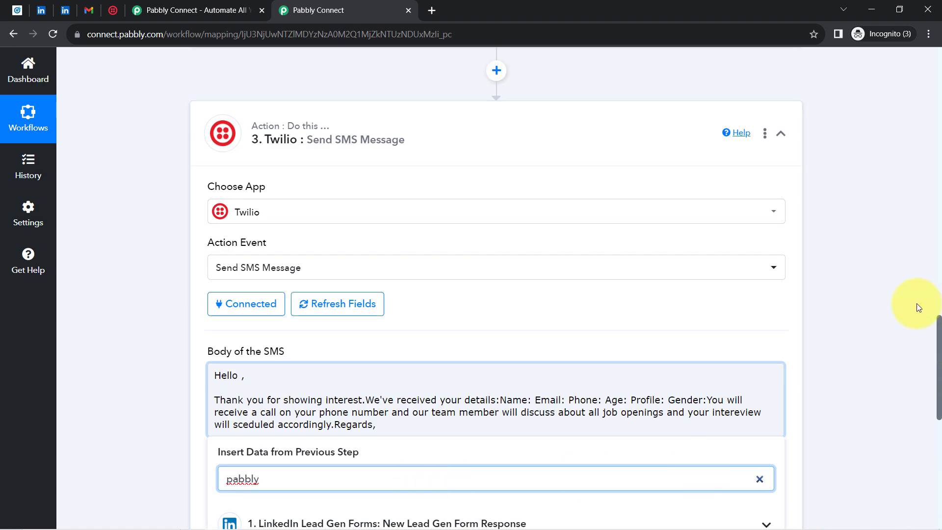
left_click_drag(939, 335, 939, 389)
left_click(357, 426)
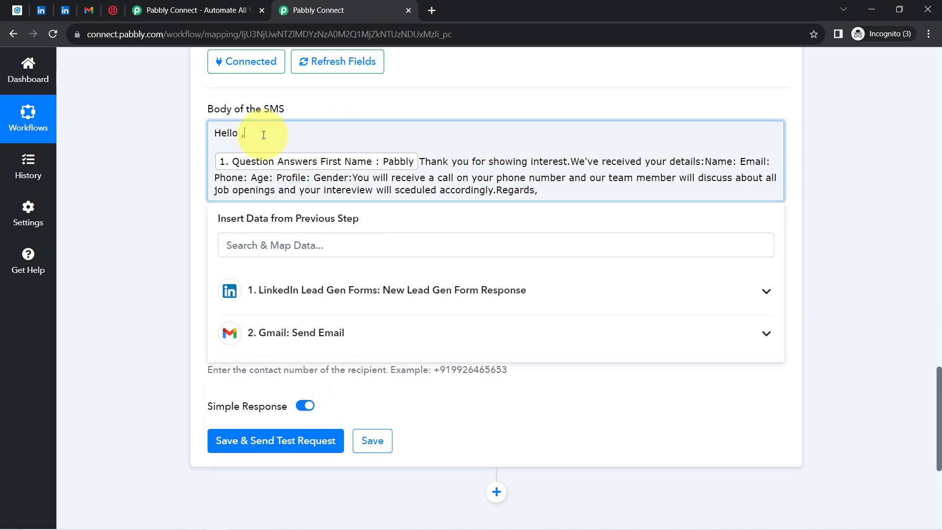
- Place the mapped First Name directly after "Hello", followed by a comma and a blank line
key("Delete")
key("Delete")
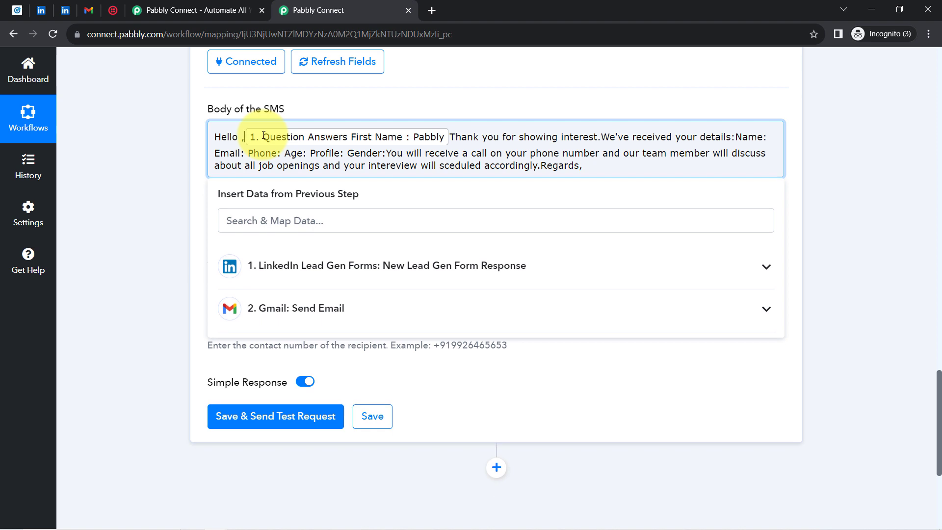
key("BackSpace")
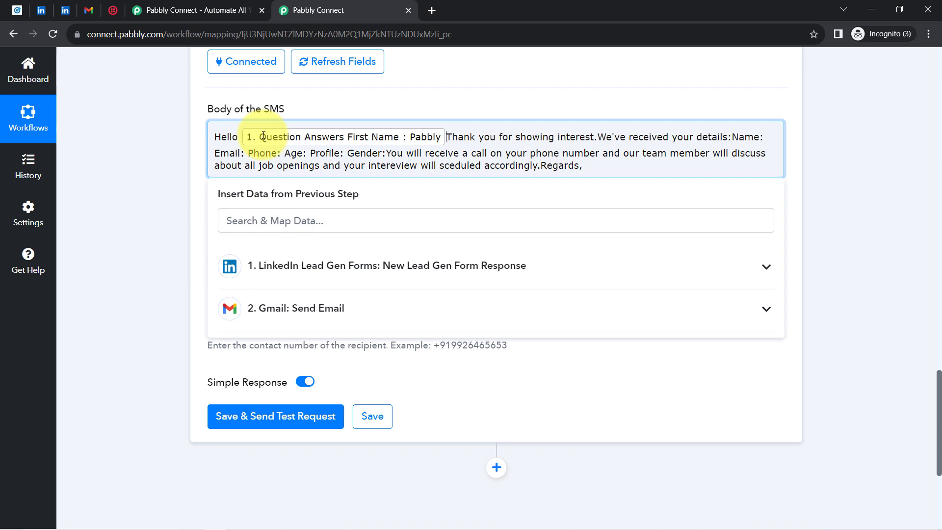
type(",")
key("Return")
key("Return")
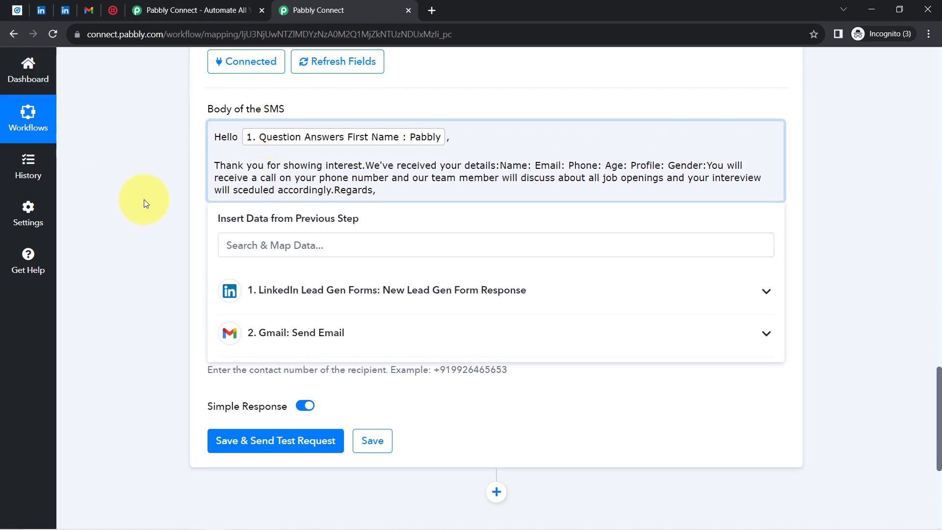
- Separate "Thank you for showing interest." and "We've received your details:" into their own paragraphs in the SMS body
left_click(365, 165)
key("Return")
key("Return")
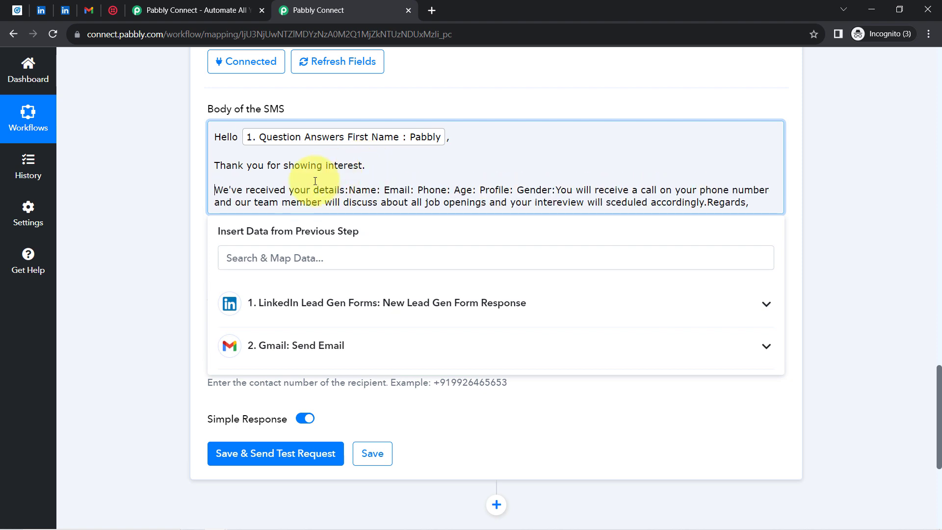
left_click(349, 190)
key("Return")
key("Return")
- Put the Name, Email and Phone labels on separate lines, with a blank line after Phone
left_click(249, 214)
key("Return")
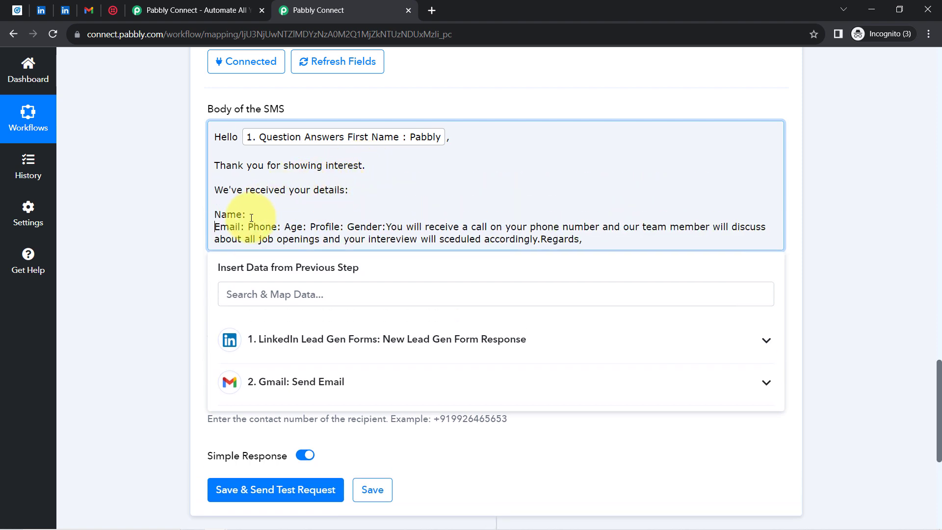
left_click(248, 227)
key("Return")
left_click(251, 239)
key("Return")
key("Return")
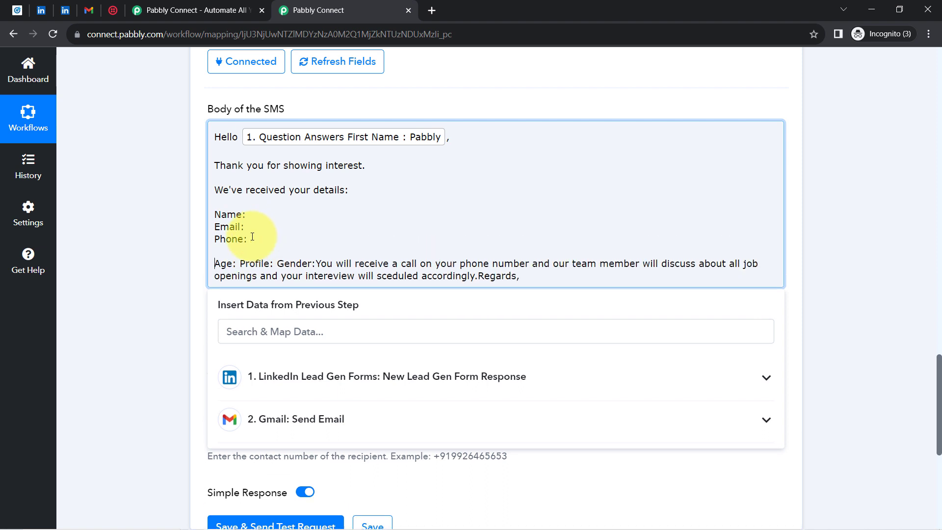
- Delete the Age, Profile and Gender labels from the SMS body and correct "intereview" to "interview"
key("Delete")
key("Delete")
key("Delete")
key("Delete")
key("Delete")
key("Delete")
key("Delete")
key("Delete")
key("Delete")
key("Delete")
key("Delete")
key("Delete")
key("Delete")
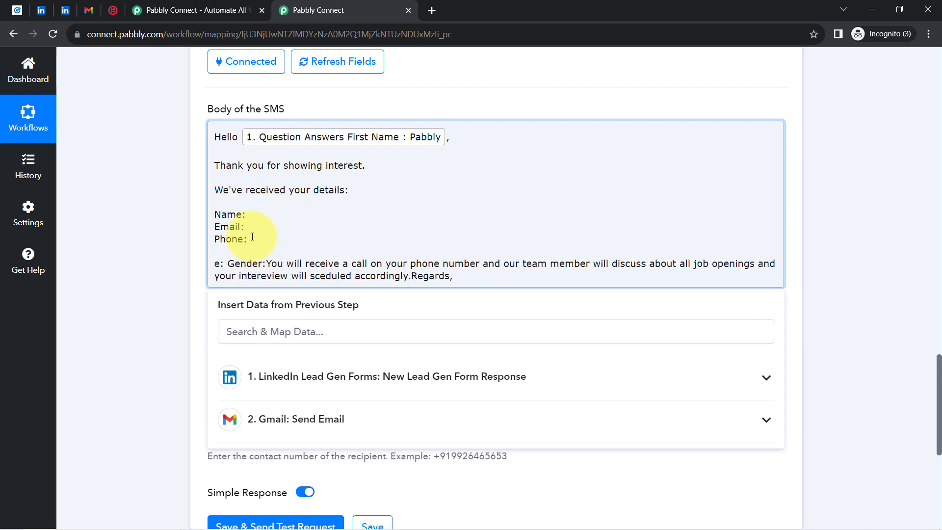
key("Delete")
key("Delete")
key("Delete")
key("Delete")
key("Delete")
key("Delete")
key("Delete")
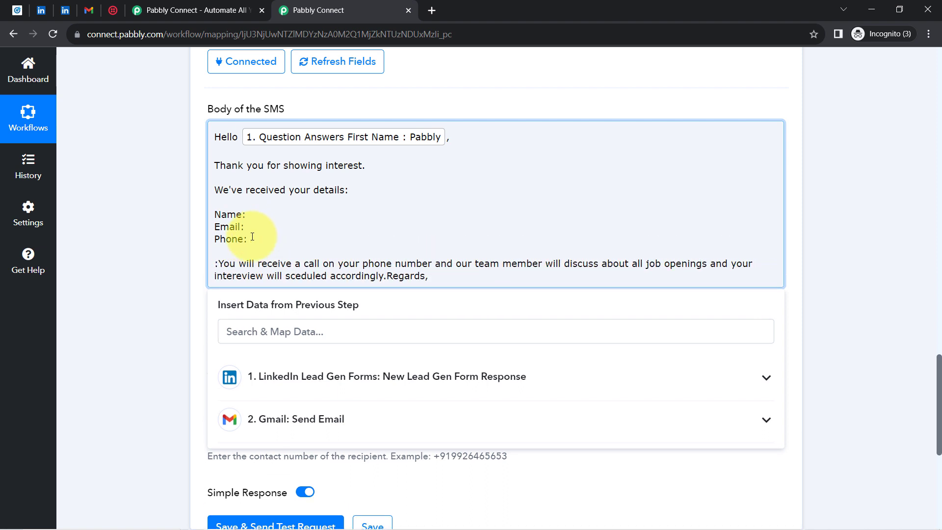
left_click(240, 275)
key("Delete")
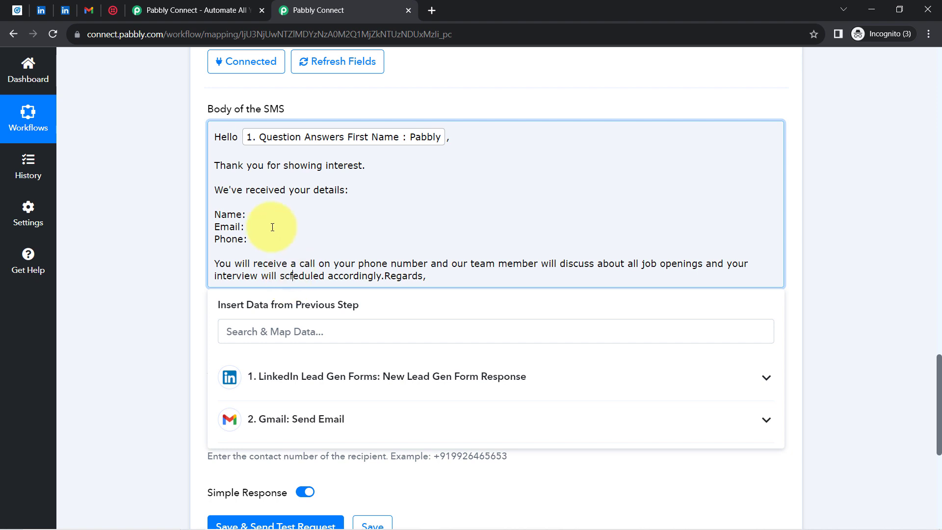
- Search the previous steps' data for "first n" and insert the LinkedIn Question Answers First Name after "Name:" in the SMS body
double_click(269, 109)
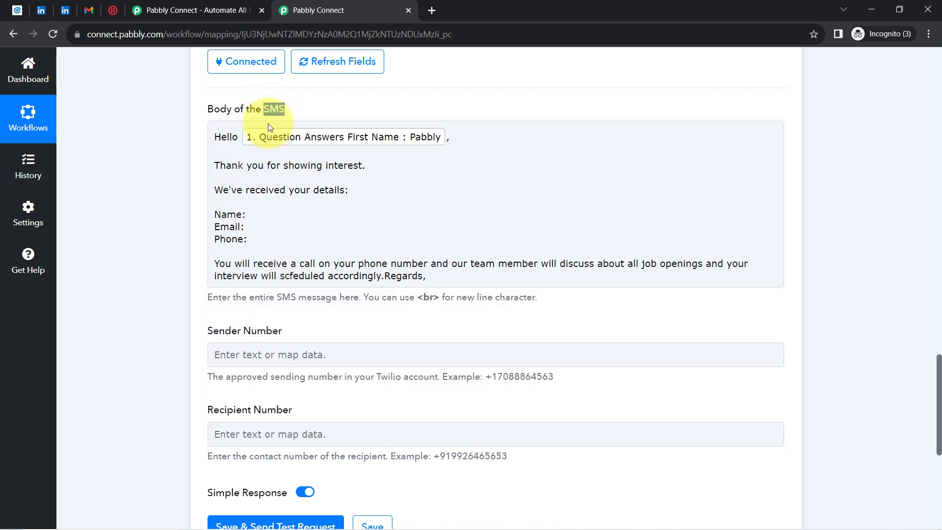
left_click(237, 208)
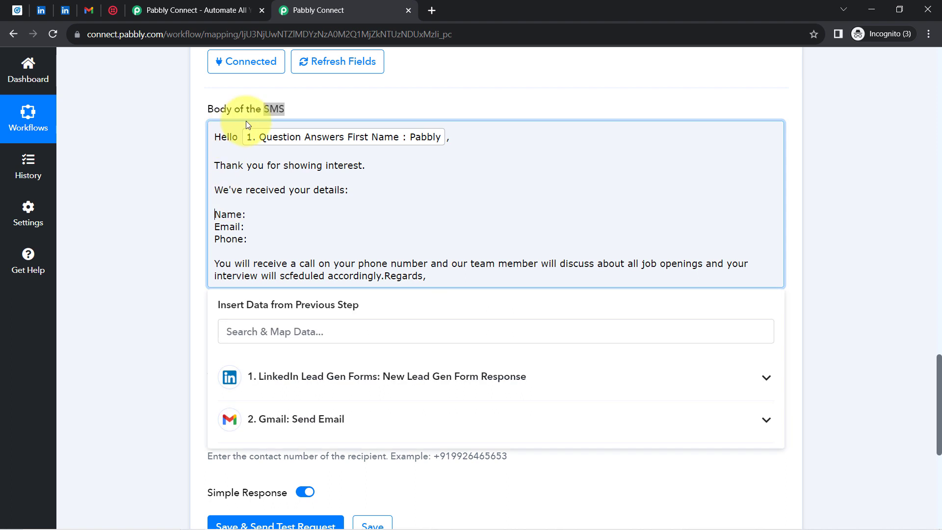
left_click(257, 212)
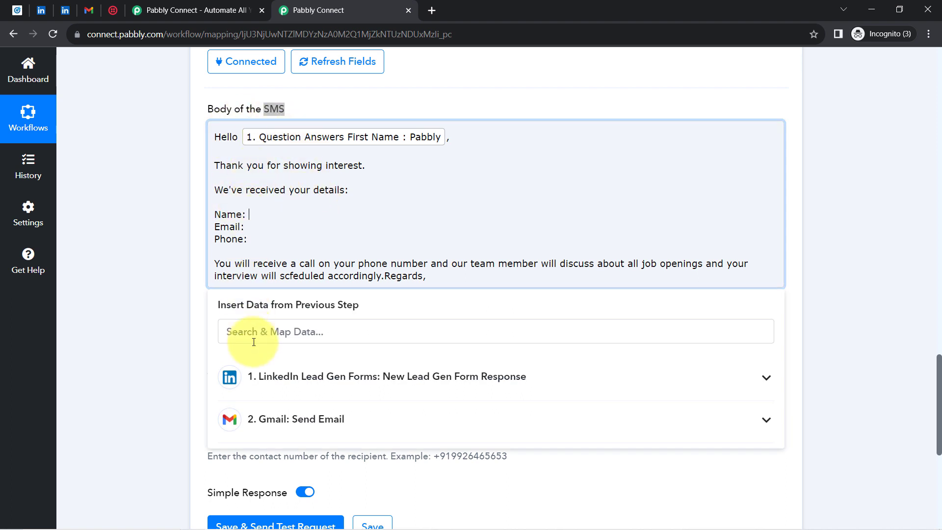
left_click(247, 340)
left_click(251, 373)
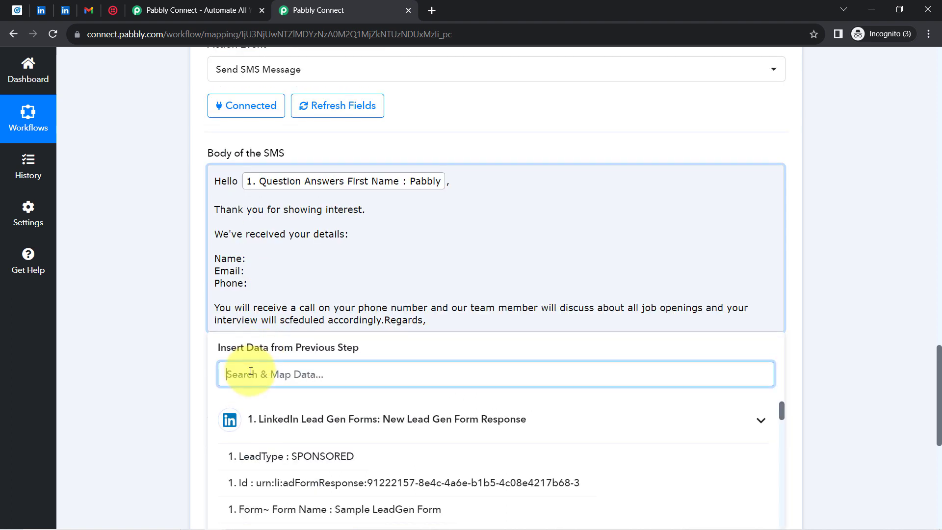
type("first n")
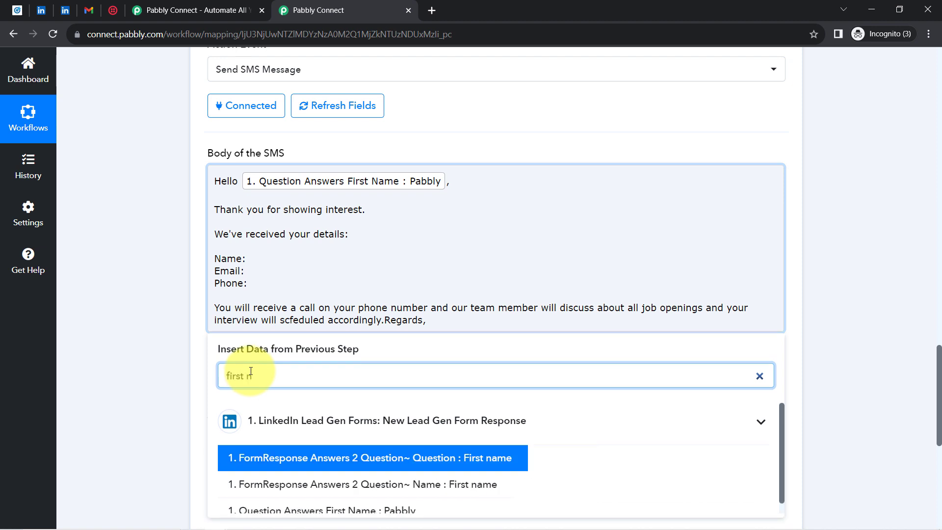
left_click(395, 508)
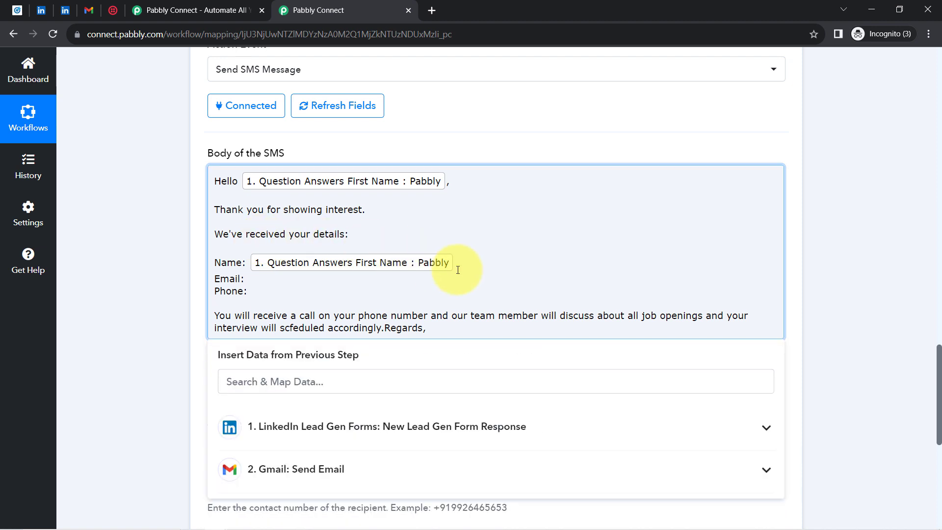
- Search the mapping data for "subs" and add the LinkedIn Question Answers Last Name after the mapped first name
left_click(231, 382)
type("su")
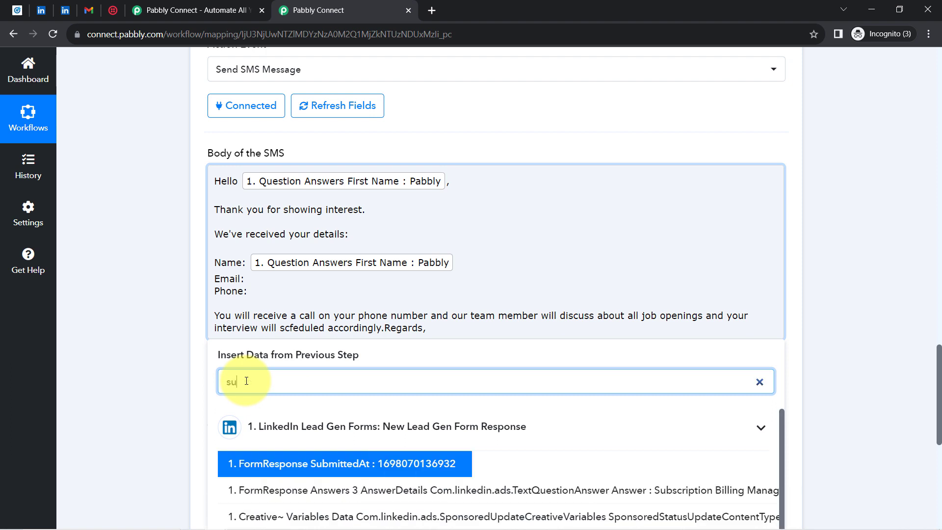
type("bs")
left_click(314, 492)
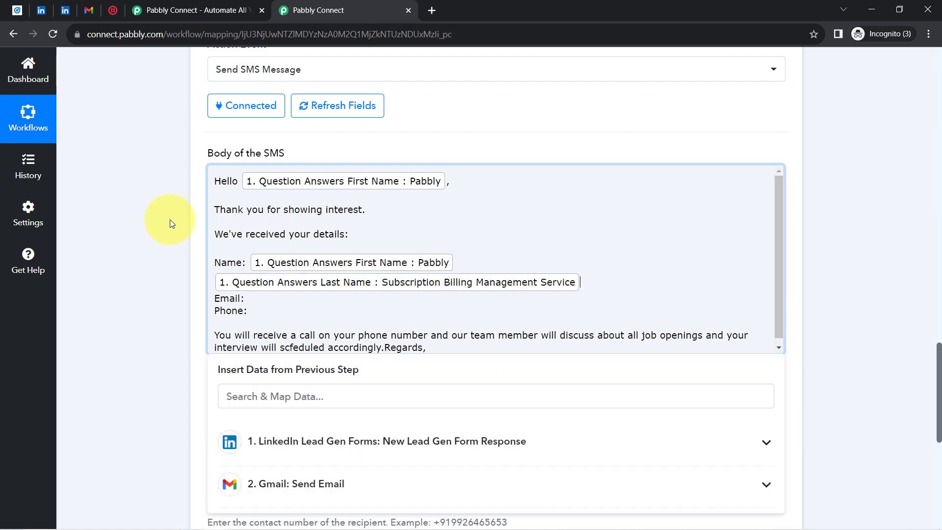
- Map the LinkedIn Question Answers Email Address after "Email:" and the Question Answers Phone Number after "Phone:" in the SMS body
left_click(231, 395)
type("@")
left_click(308, 503)
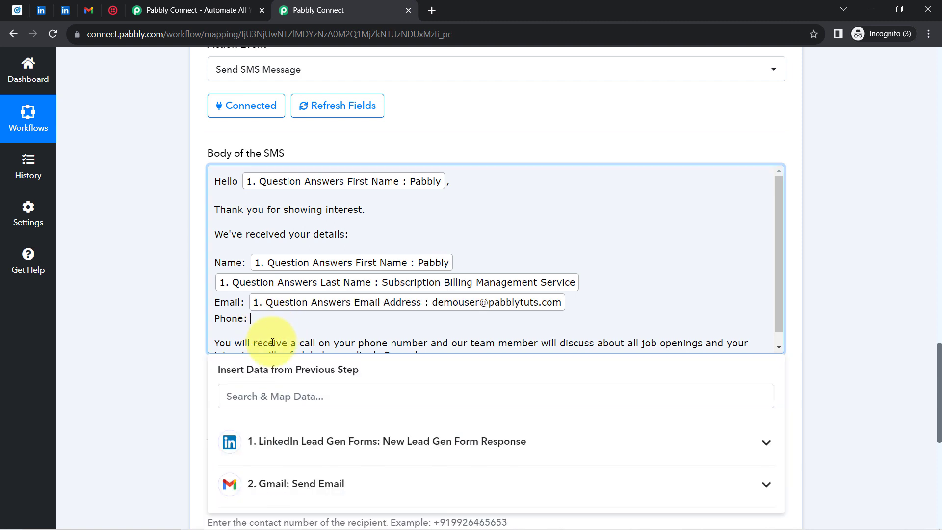
left_click(236, 396)
type("9666")
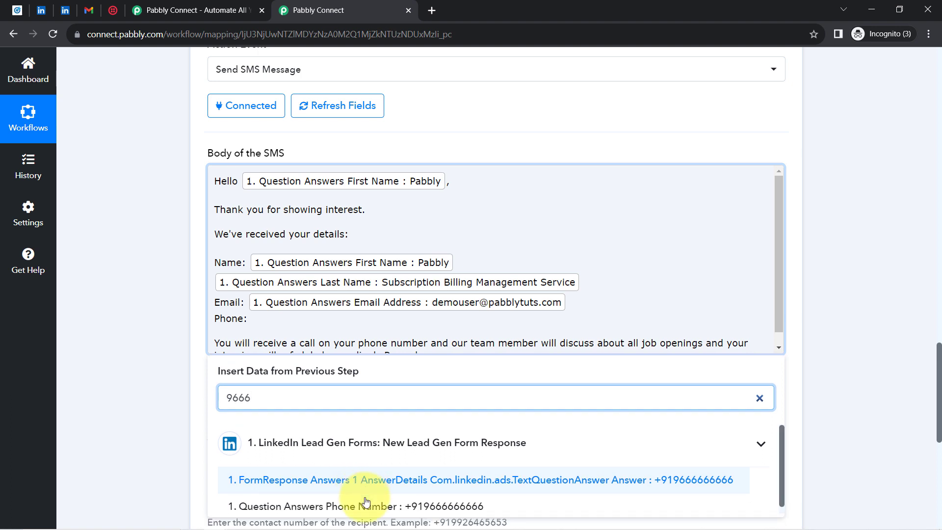
left_click(235, 506)
left_click(163, 407)
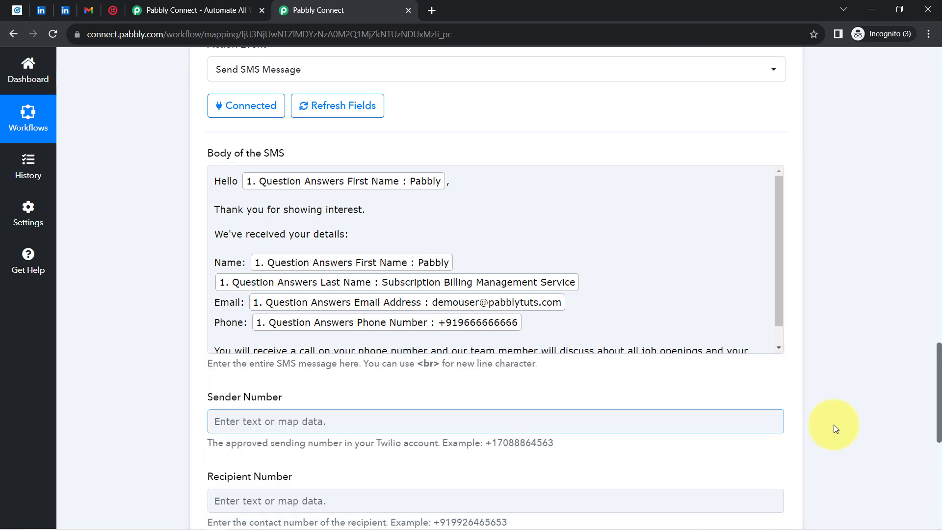
left_click_drag(937, 396, 926, 390)
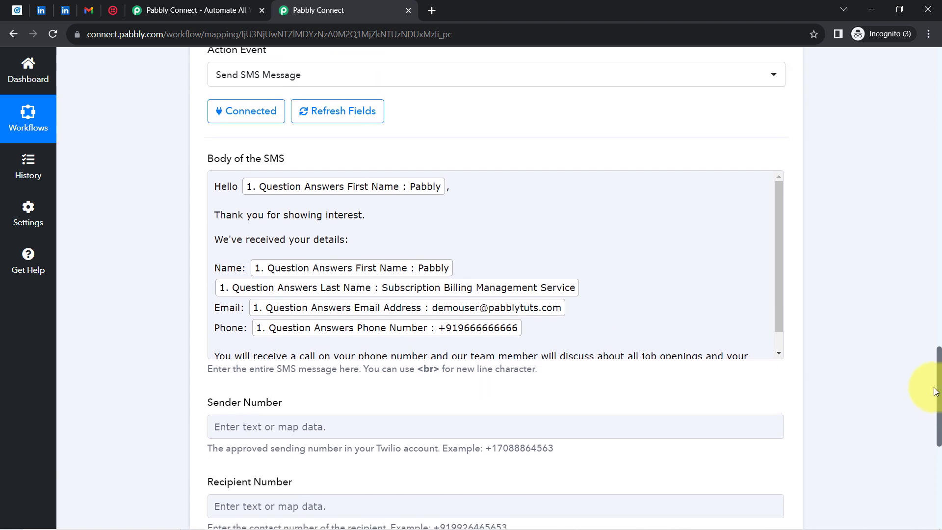
left_click(336, 172)
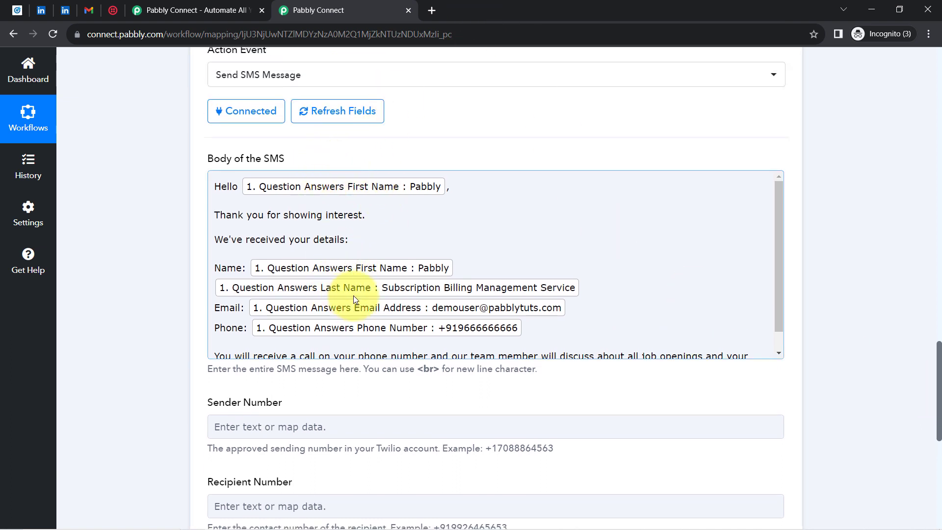
left_click(145, 202)
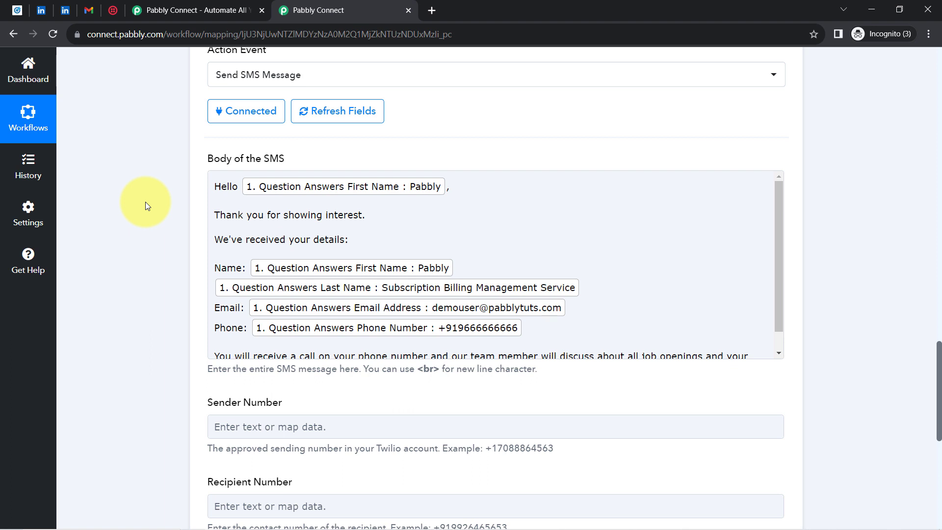
scroll(157, 197, "down", 1)
left_click(220, 178)
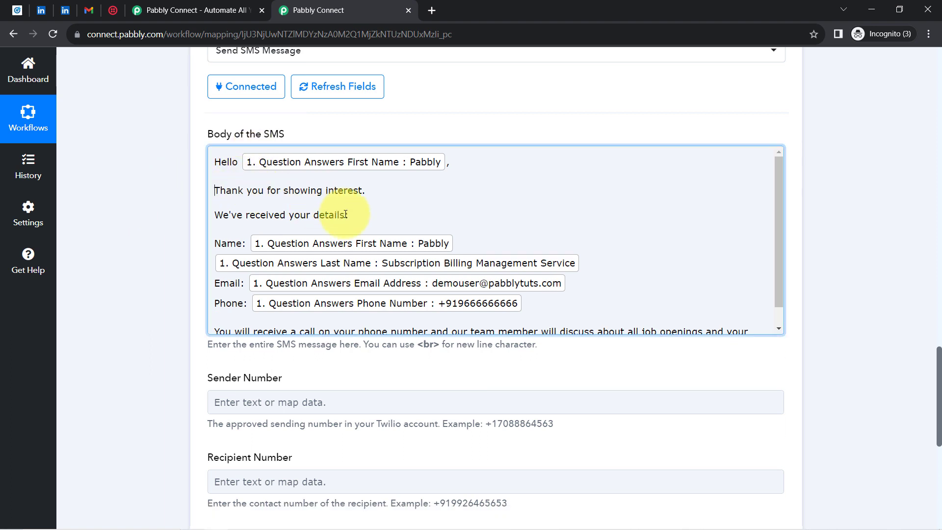
left_click(131, 268)
- Copy the account's phone number from the Twilio console and paste it as the Sender Number in Pabbly Connect
scroll(131, 268, "down", 1)
scroll(130, 268, "down", 3)
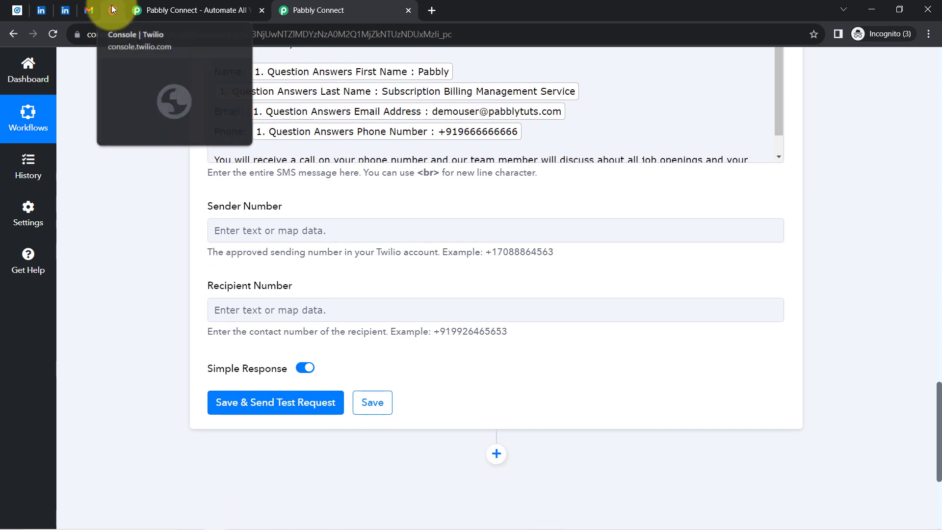
left_click(112, 7)
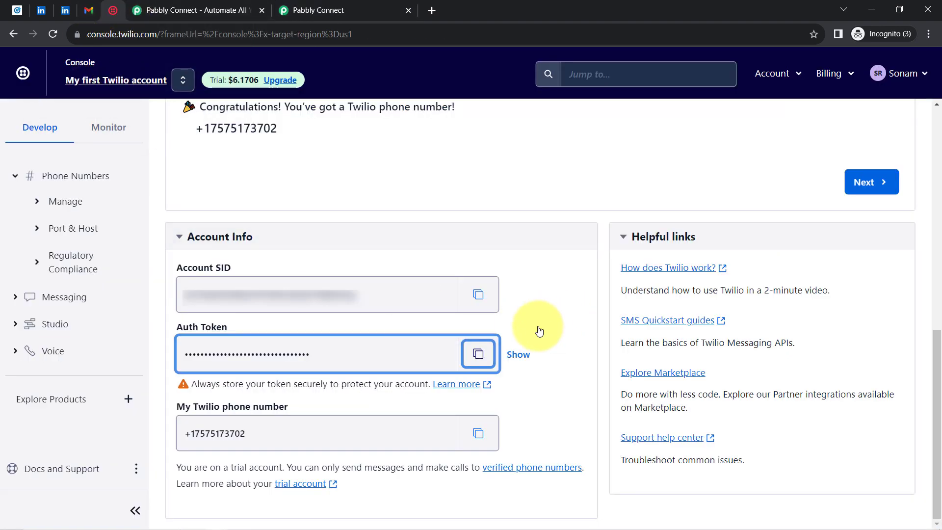
left_click(479, 433)
left_click(312, 4)
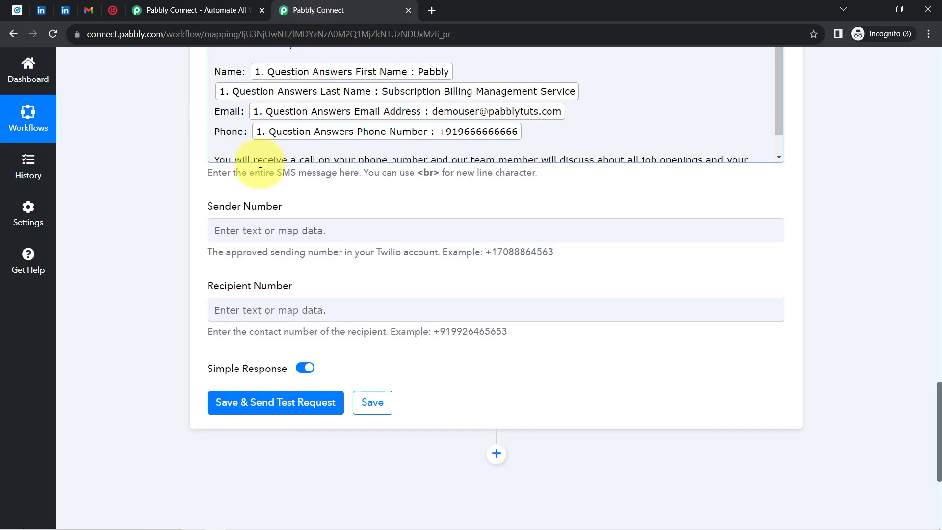
left_click(223, 227)
key("ctrl+v")
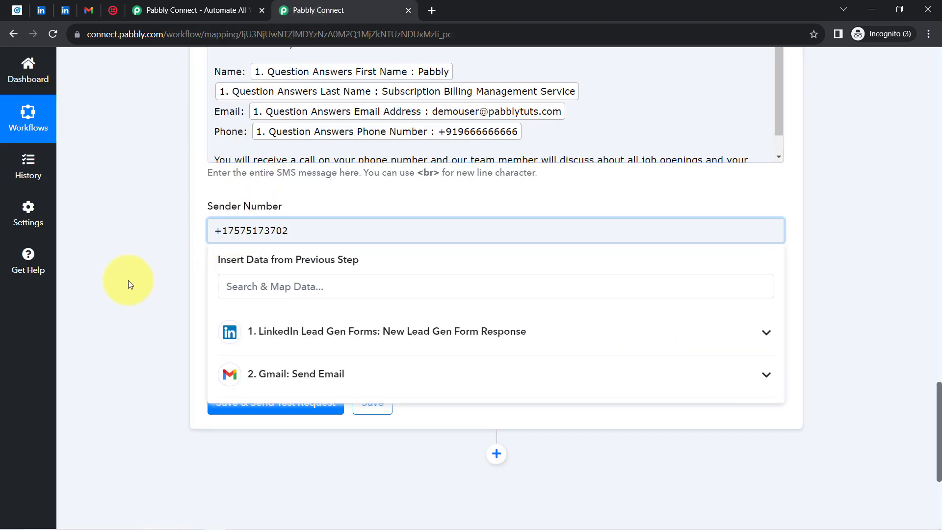
left_click(128, 280)
- Map the LinkedIn Question Answers Phone Number as the Recipient Number
left_click(231, 314)
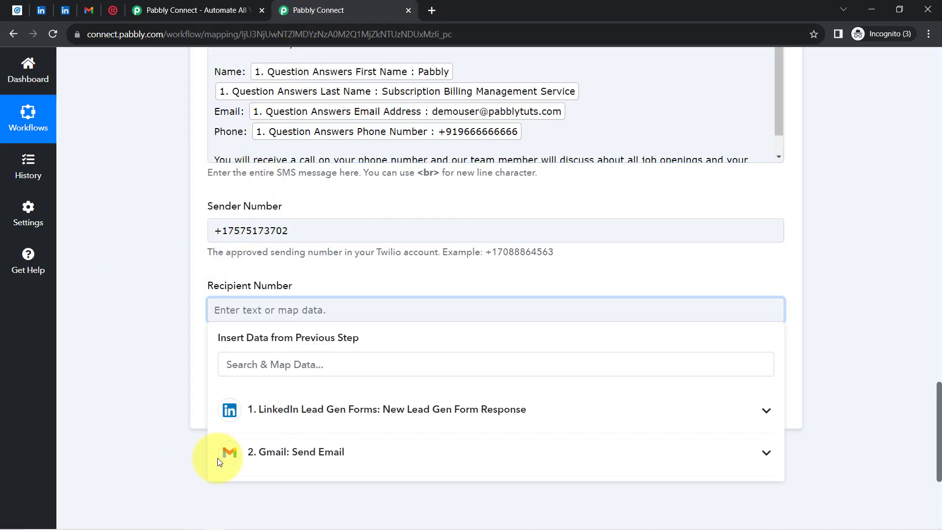
left_click(250, 363)
type("9666")
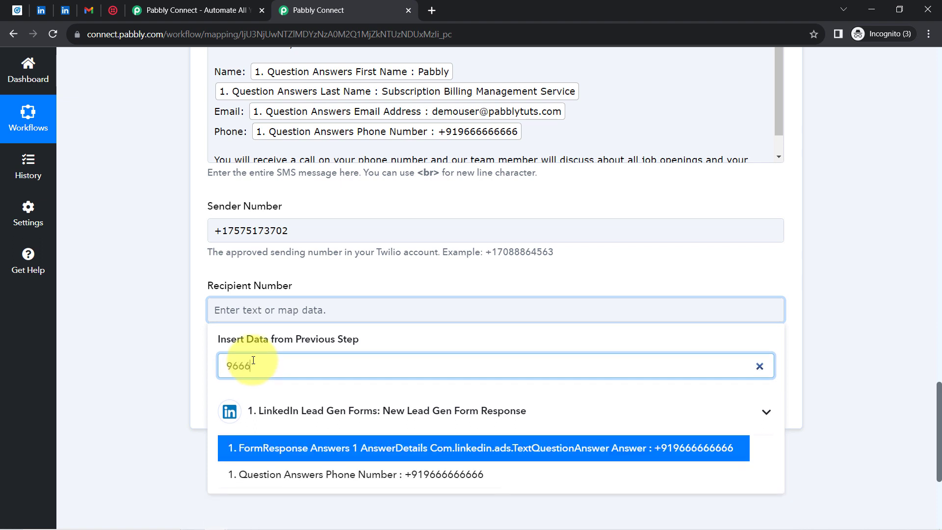
left_click(310, 474)
left_click(134, 333)
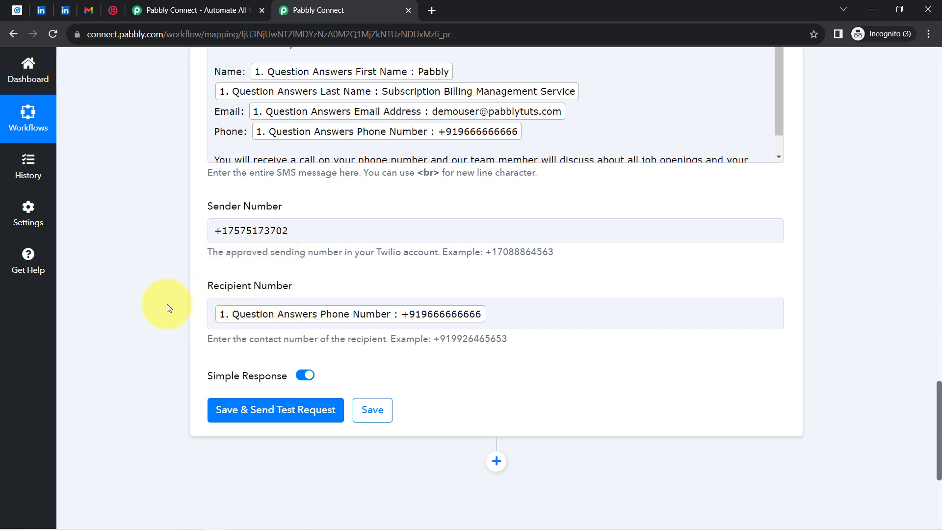
- Replace the mapped Recipient Number with a real test phone number, then save the Twilio action and send a test request
scroll(168, 308, "down", 2)
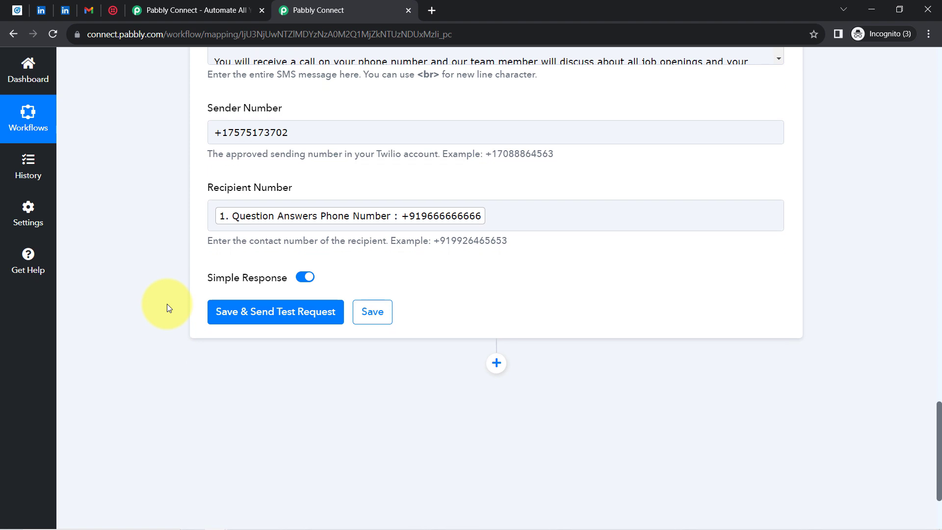
scroll(166, 307, "down", 2)
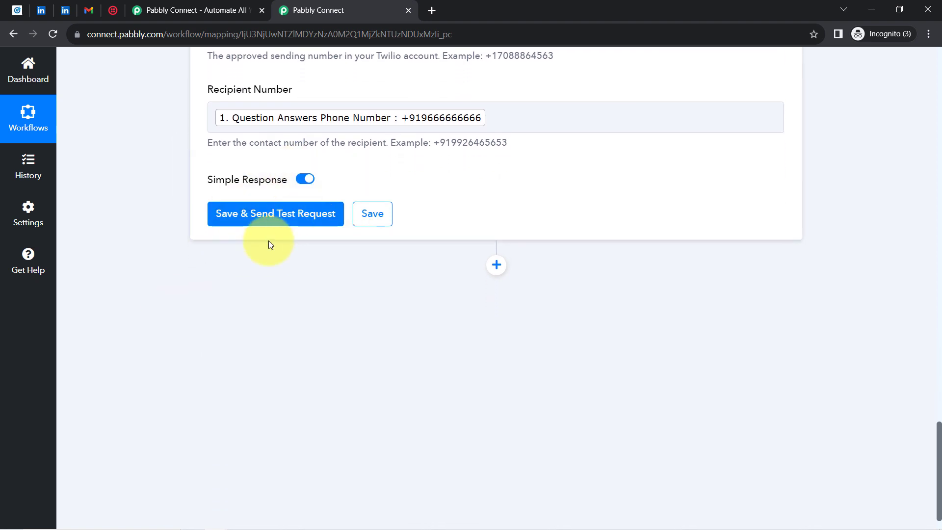
left_click(527, 124)
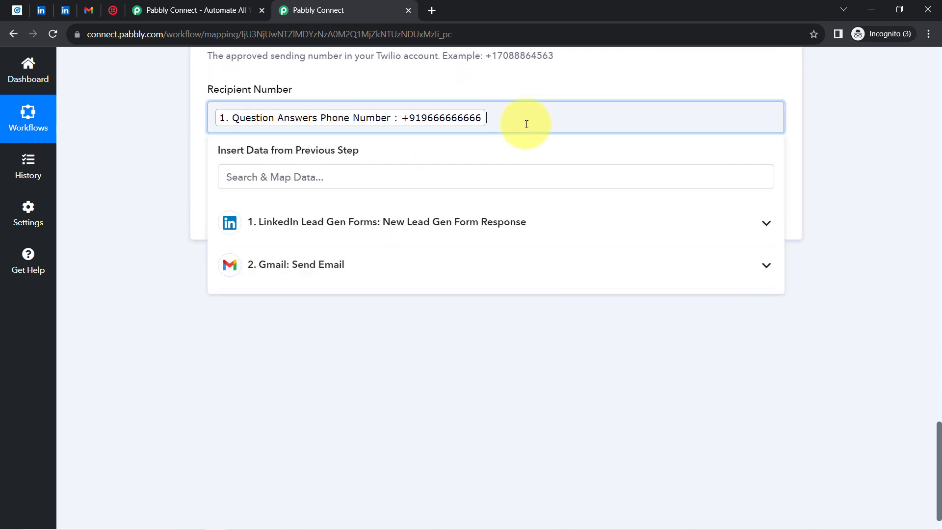
key("BackSpace")
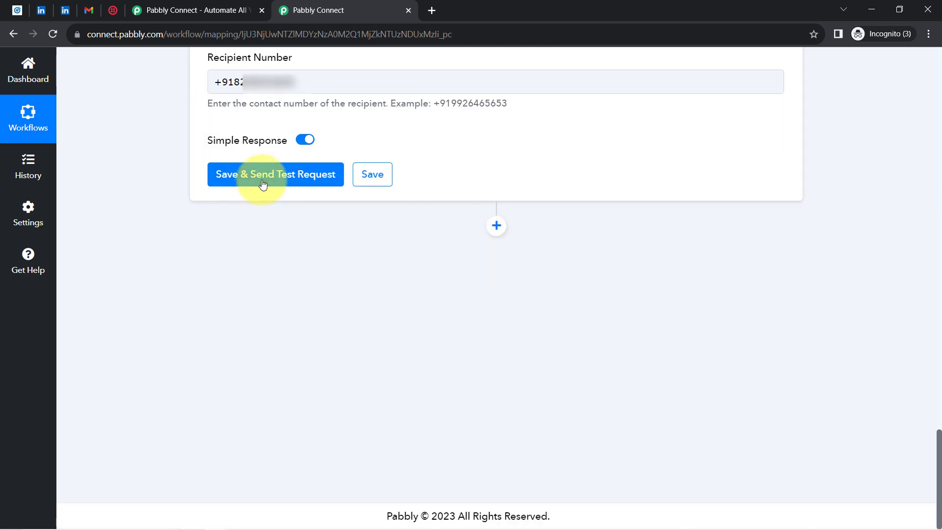
left_click(263, 183)
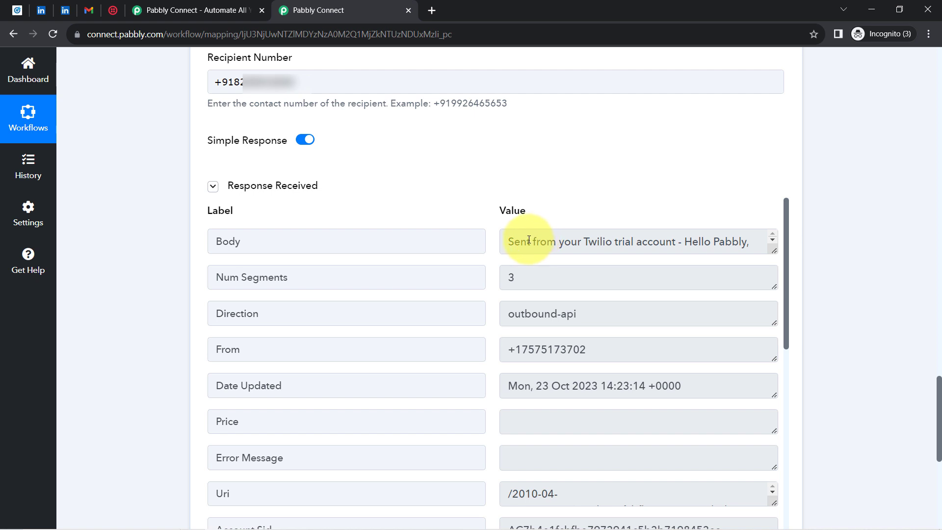
left_click_drag(526, 240, 589, 242)
mouse_move(786, 240)
left_mouse_down()
mouse_move(787, 328)
mouse_move(791, 236)
left_mouse_up()
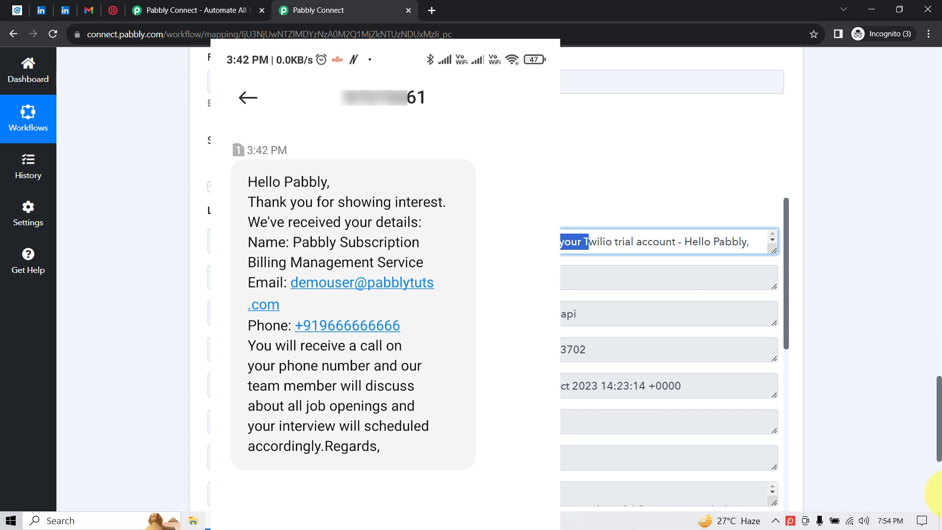
- Collapse the expanded workflow steps and copy the workflow's share link
scroll(938, 281, "up", 1)
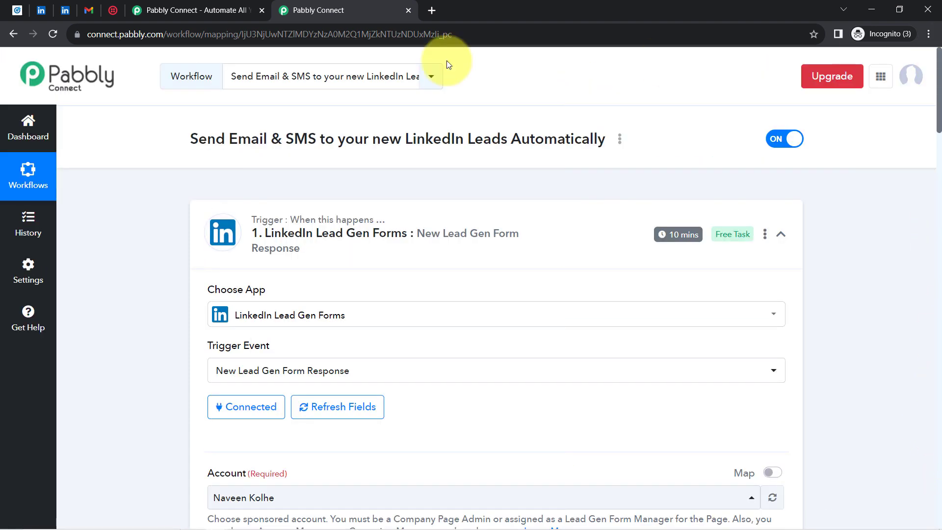
left_click(301, 217)
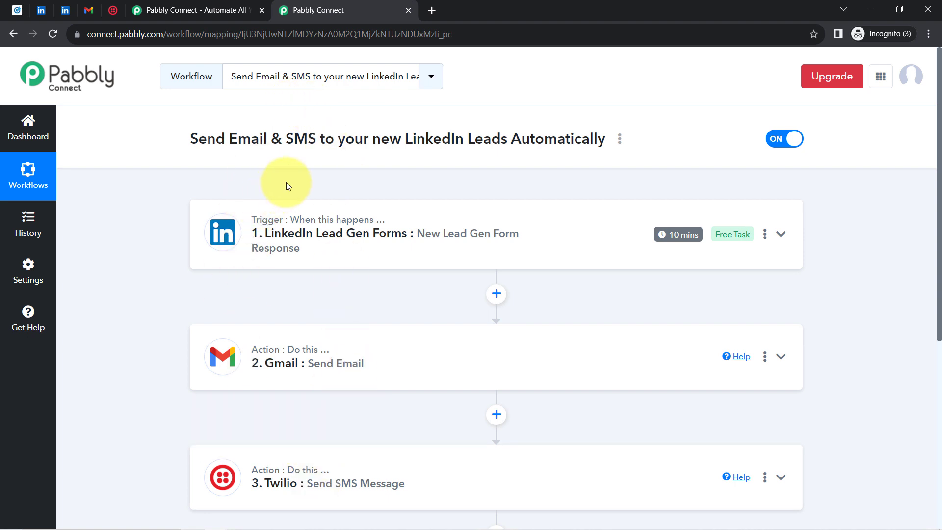
left_click(620, 139)
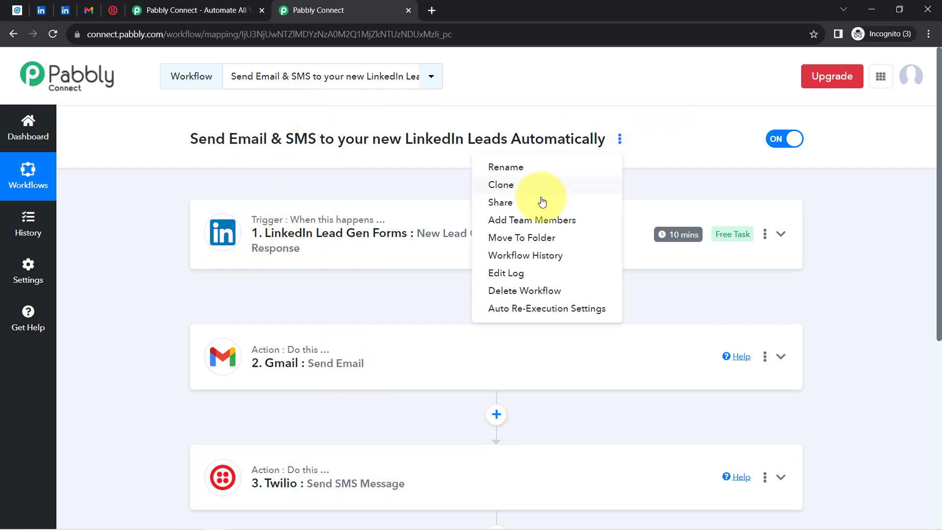
left_click(525, 202)
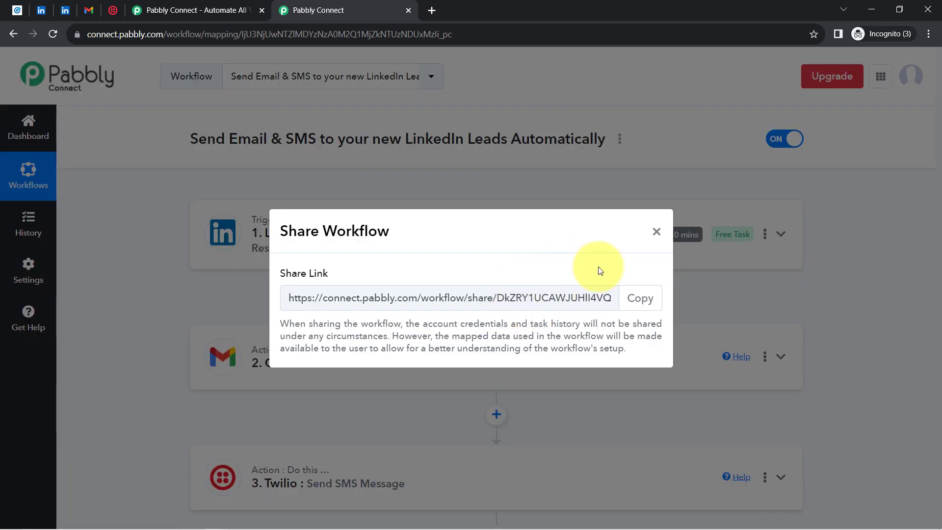
left_click(643, 298)
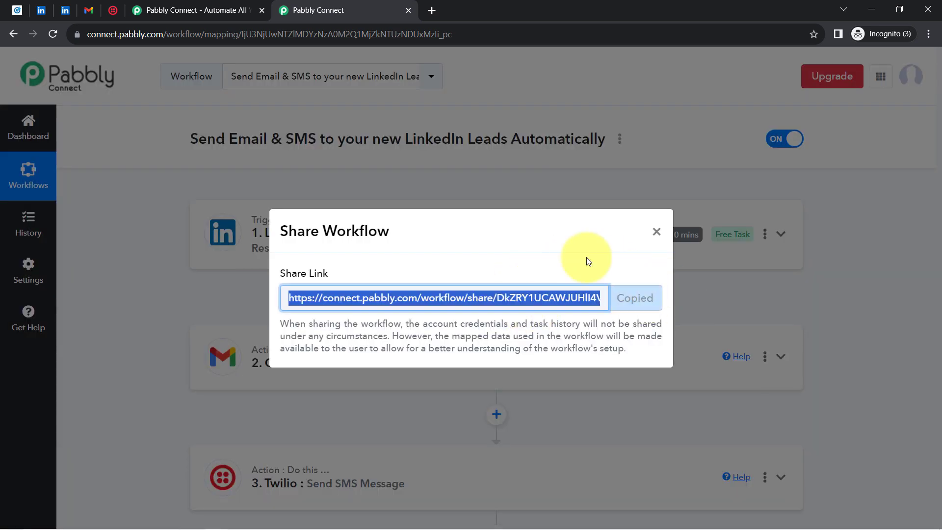
left_click(629, 287)
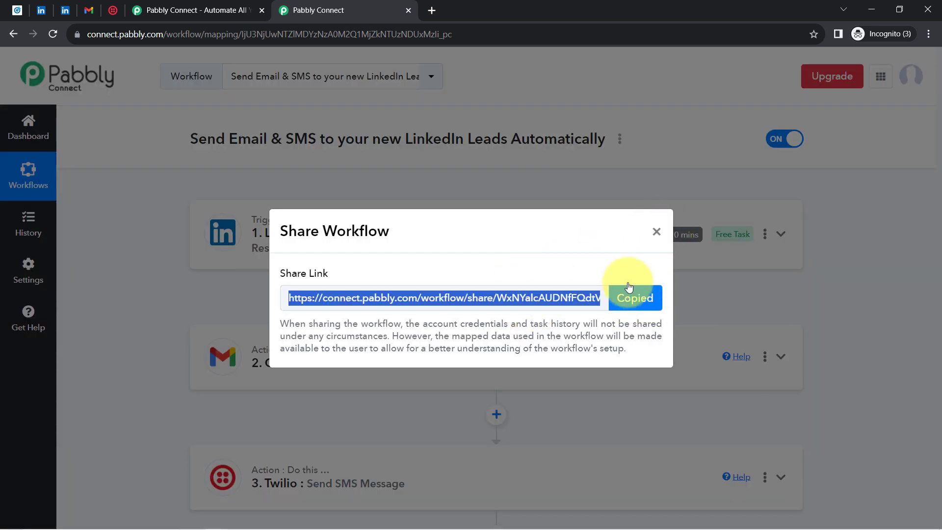
left_click(657, 232)
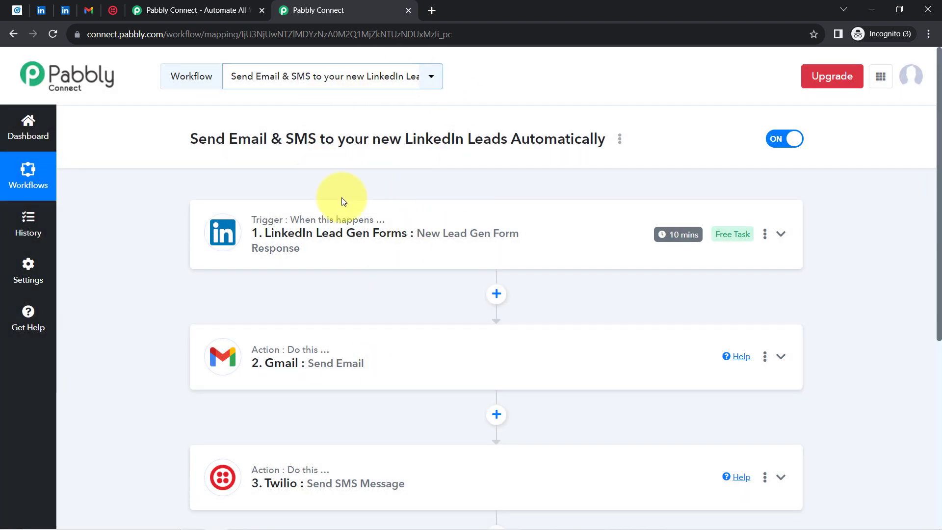
mouse_move(936, 153)
left_mouse_down()
mouse_move(927, 190)
mouse_move(923, 152)
left_mouse_up()
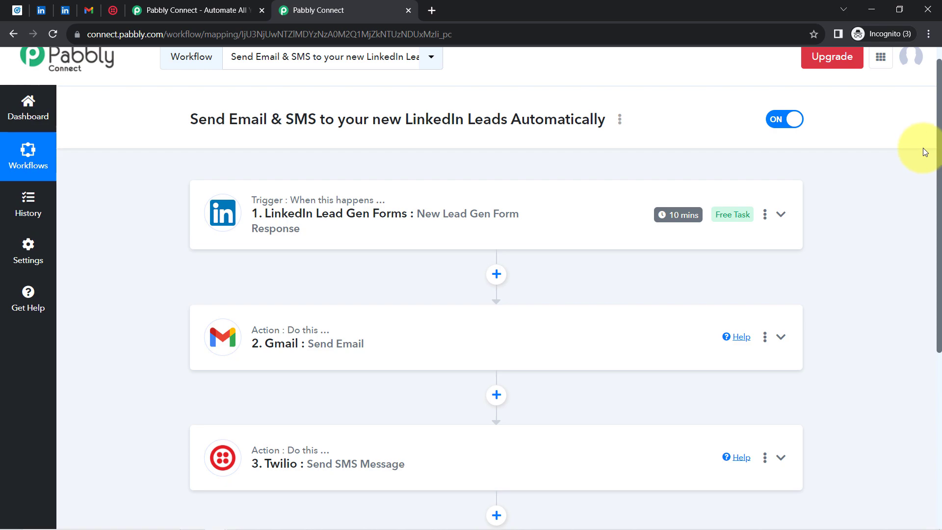